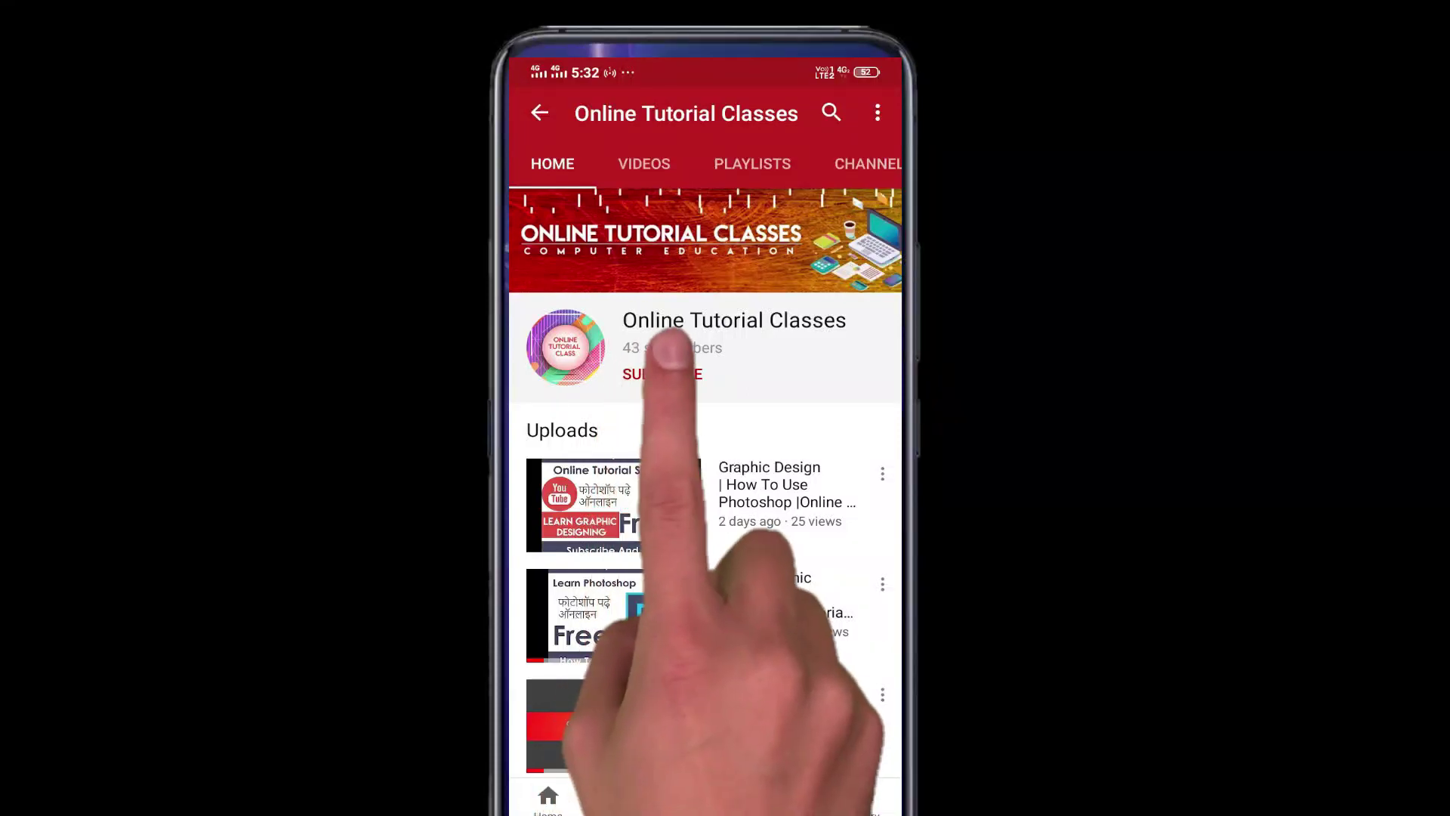
Subscribe to the Online Tutorial Classes YouTube channel from its channel page
left_click(663, 374)
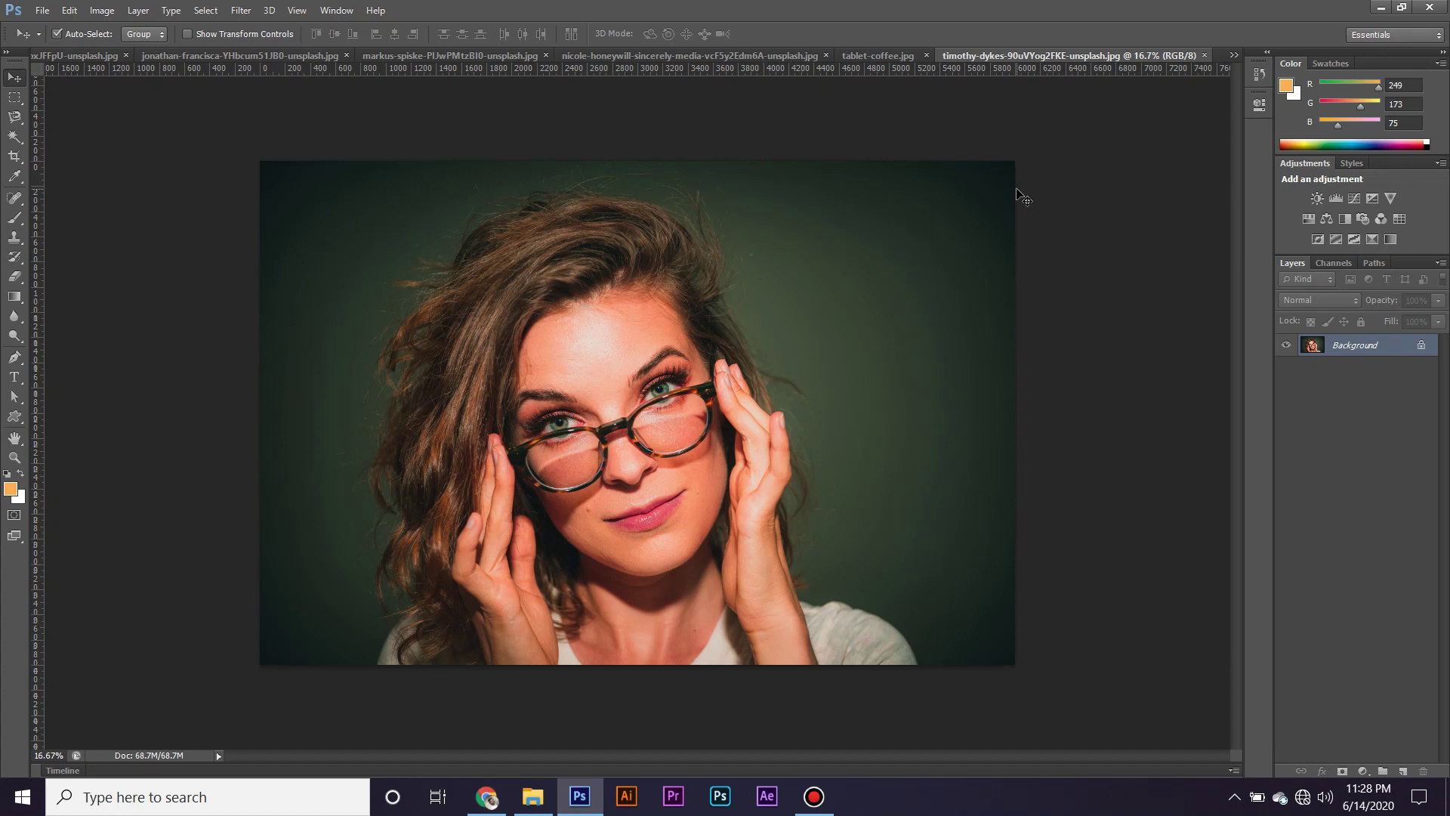
left_click(17, 157)
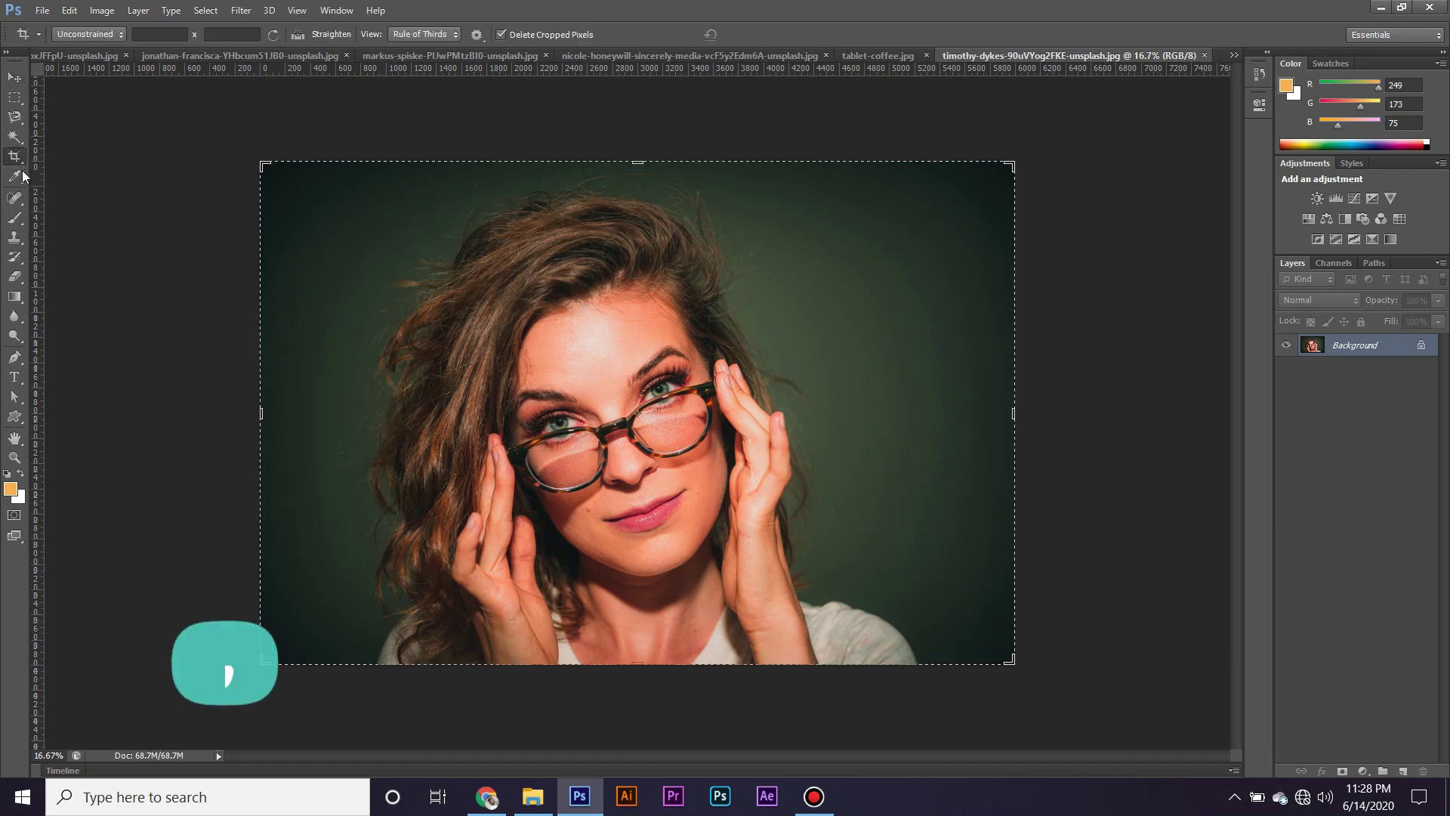
left_click(16, 202)
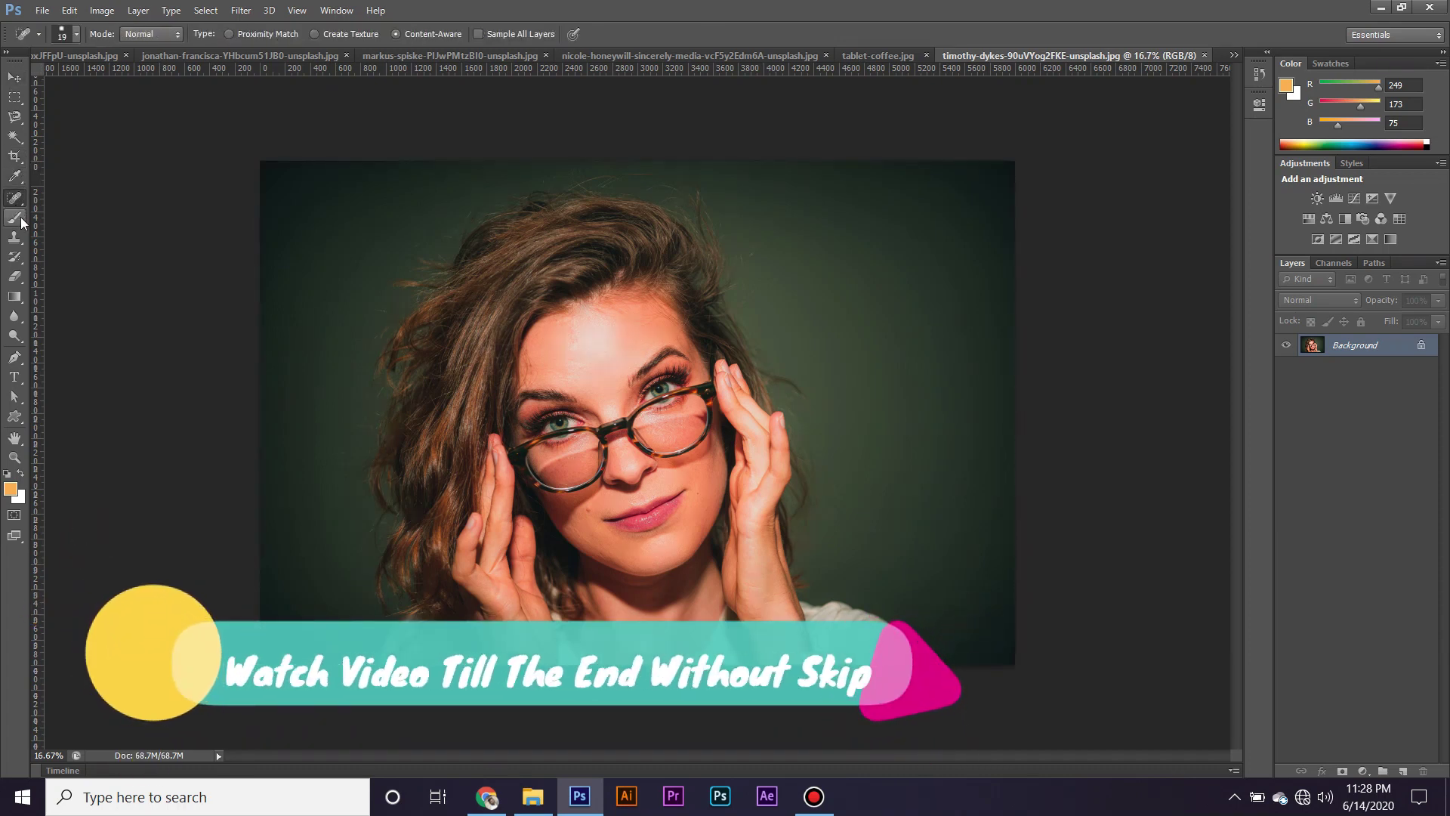
left_click(20, 219)
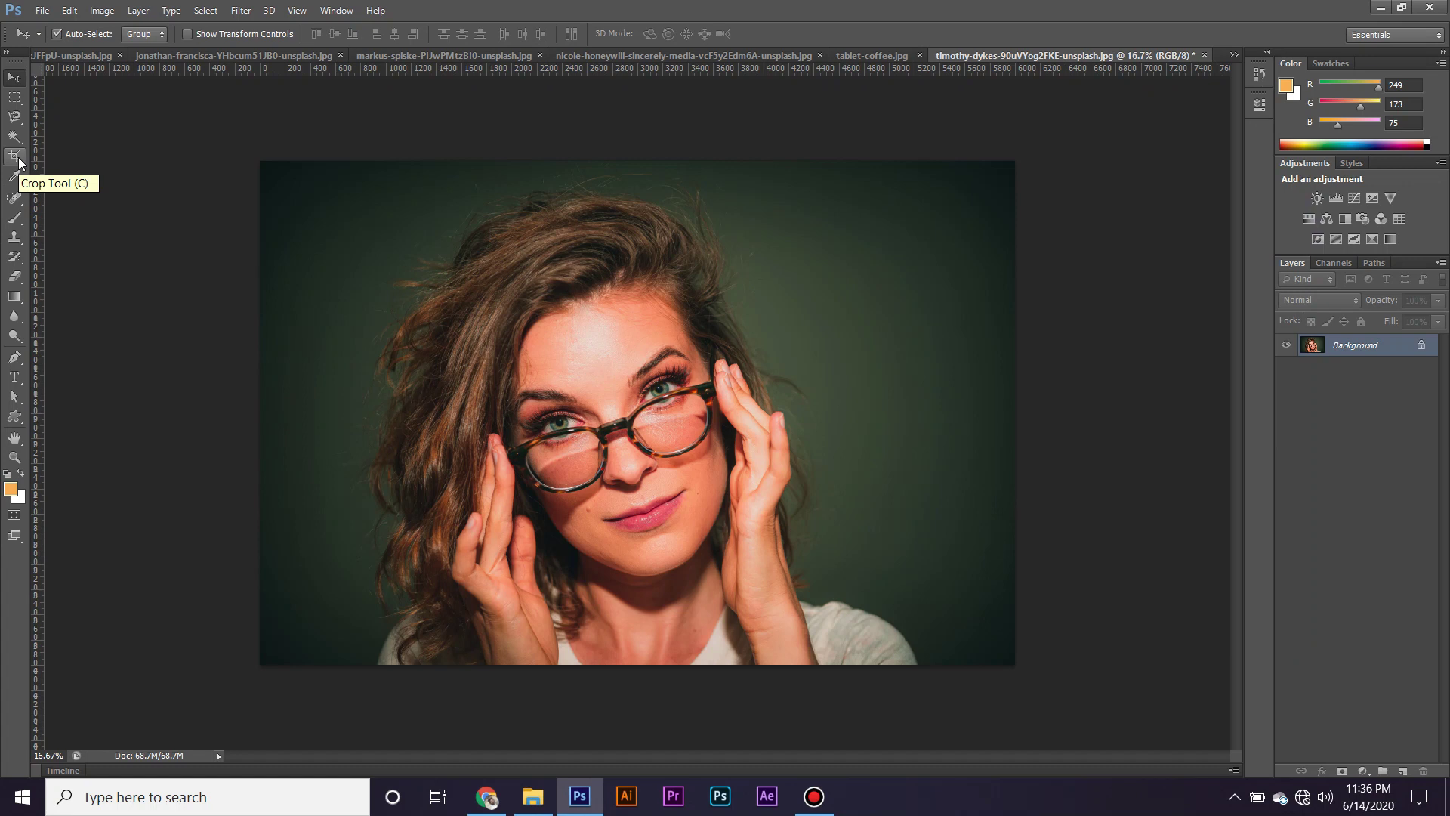
Crop the glasses portrait by trimming its left and right sides to a near-square frame
left_click(15, 156)
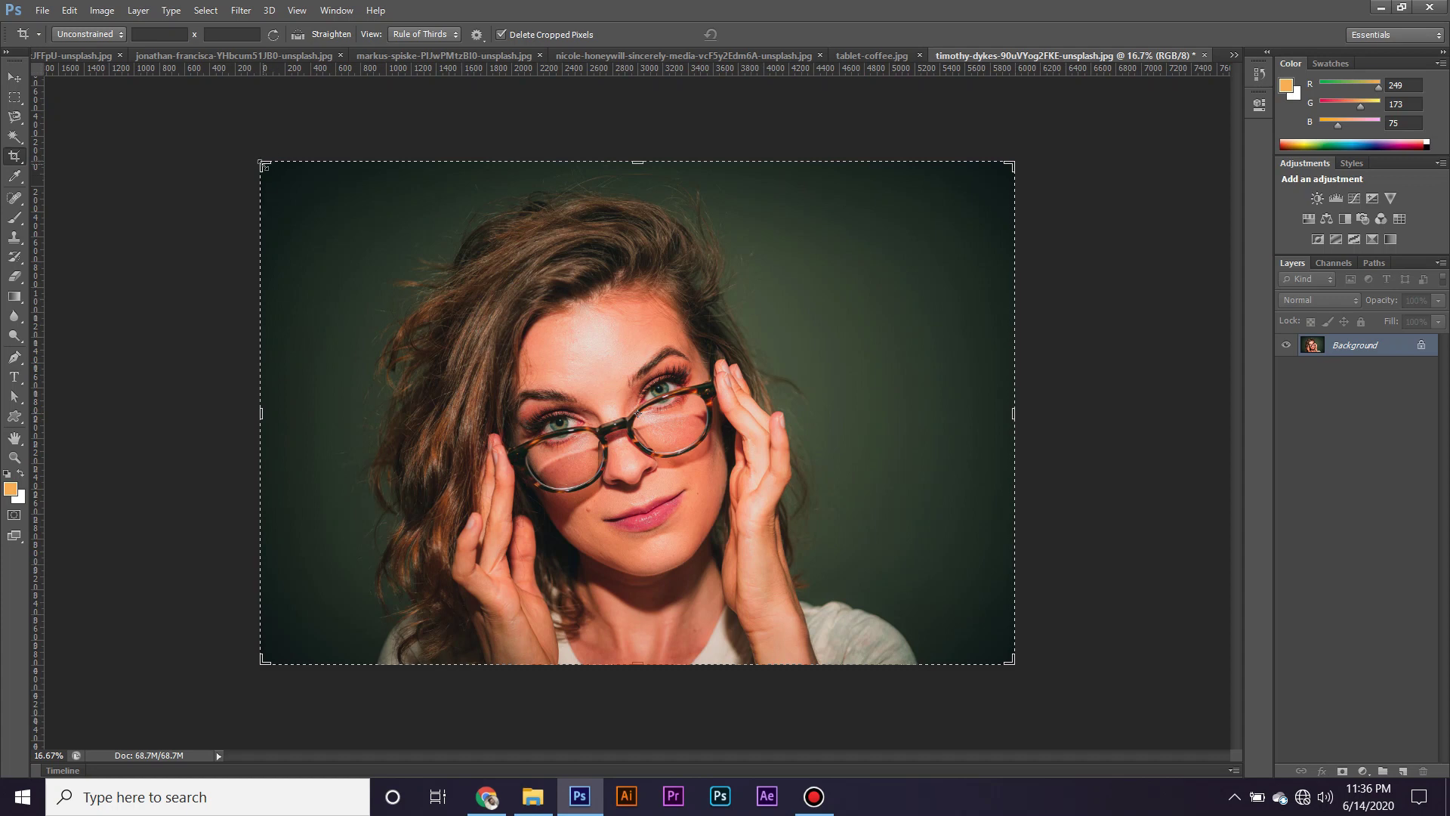
left_click_drag(266, 659, 308, 651)
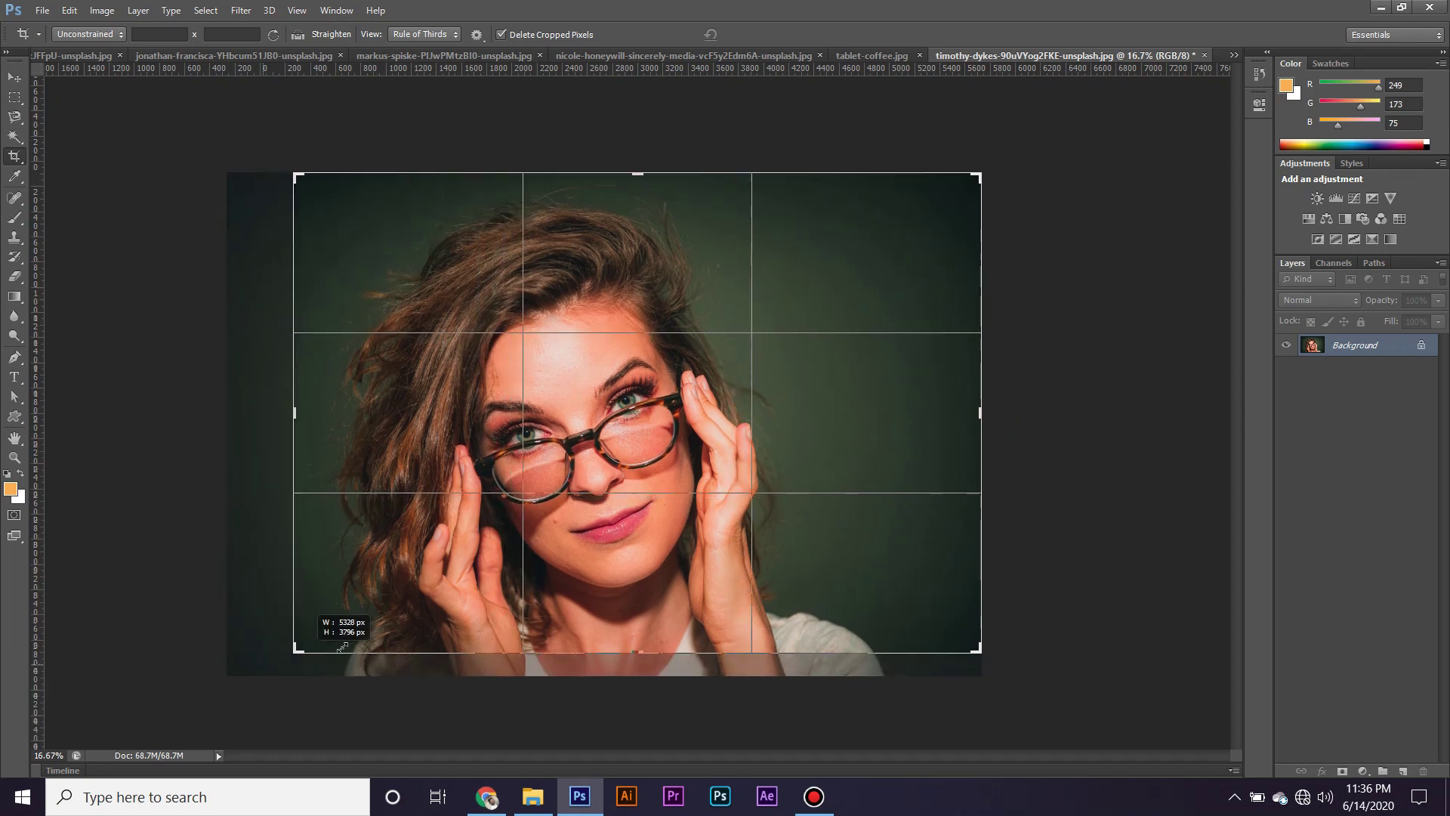
left_click_drag(308, 651, 243, 664)
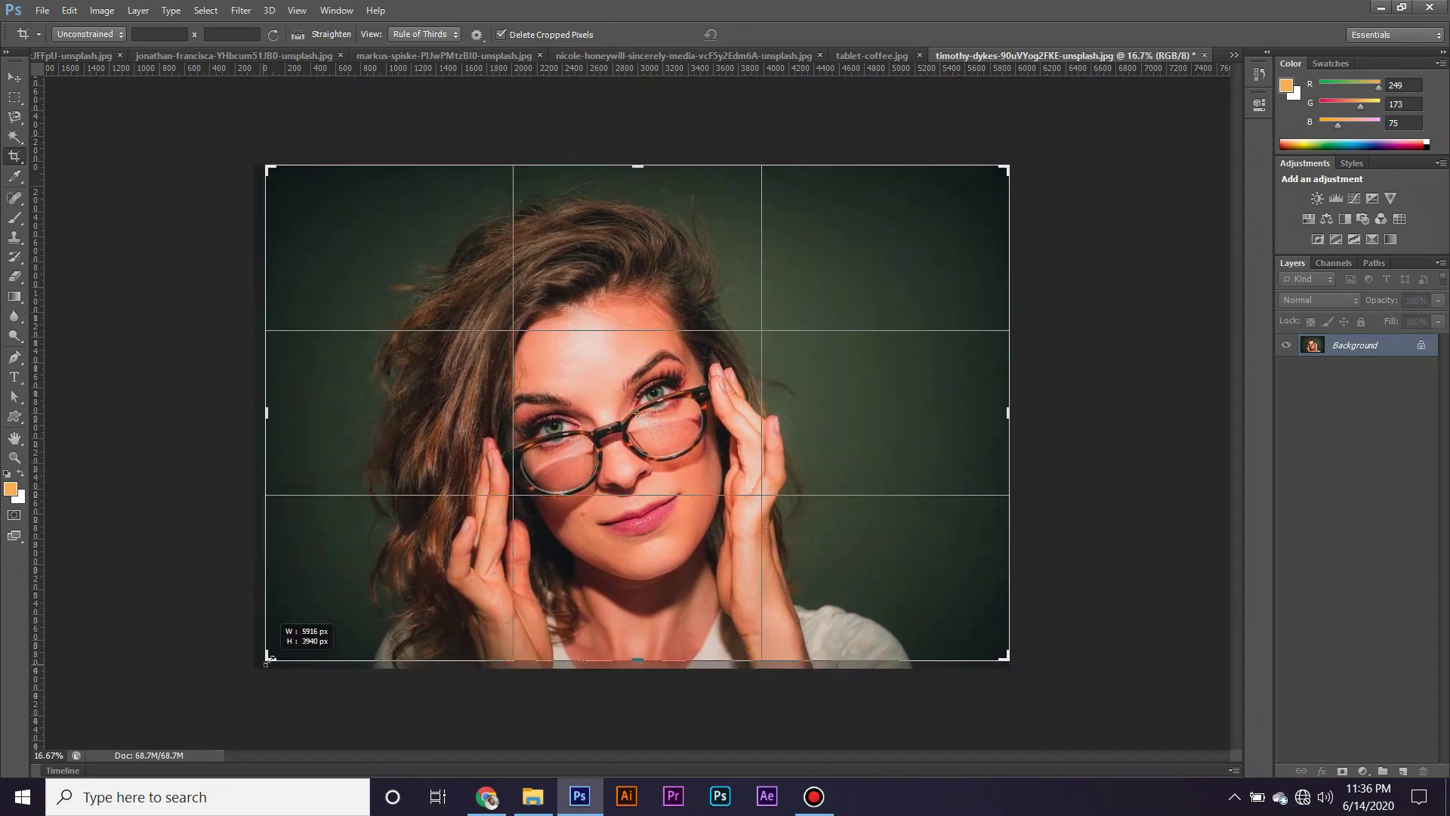
left_click_drag(243, 665, 261, 663)
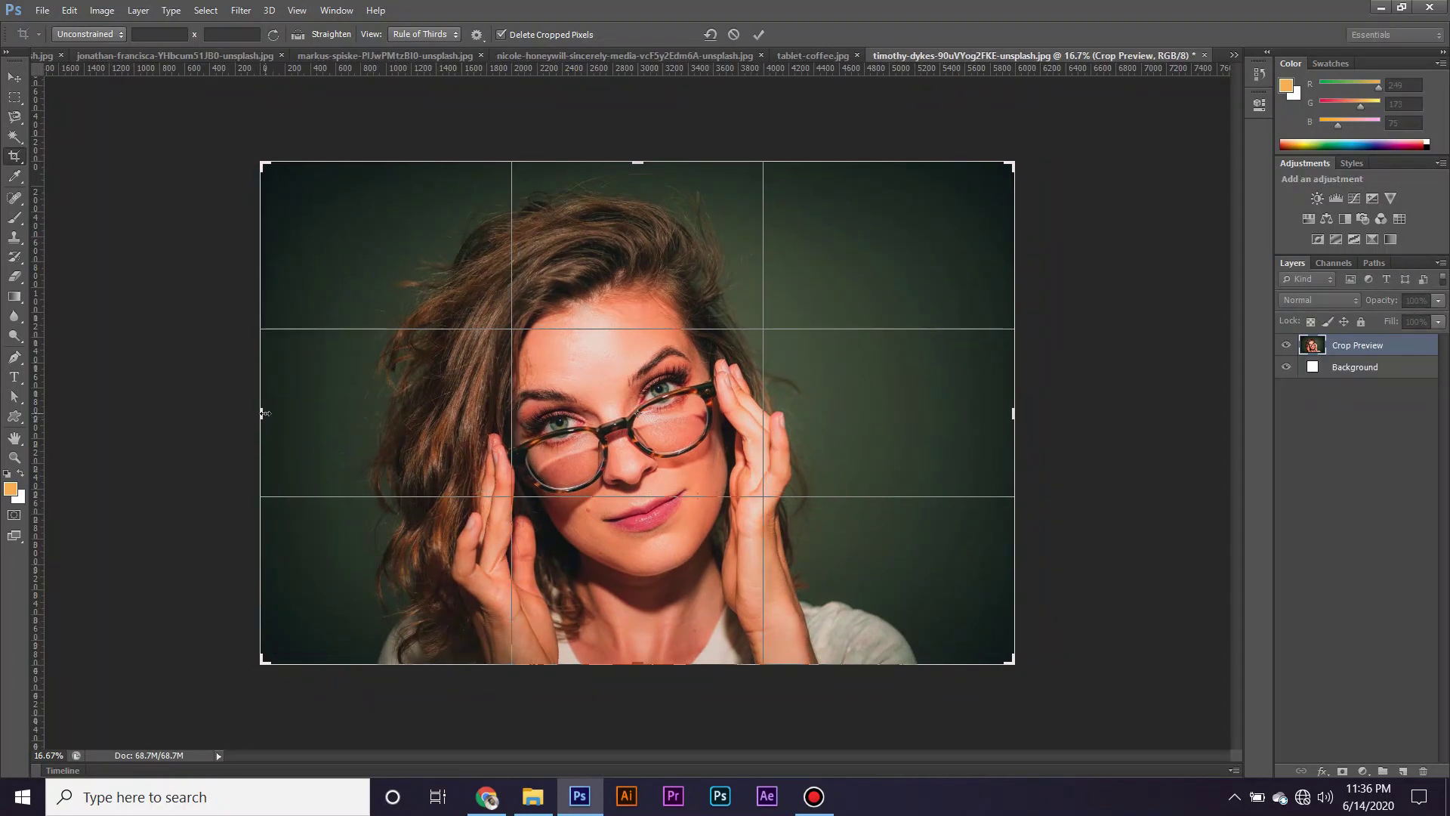
left_click_drag(255, 416, 315, 414)
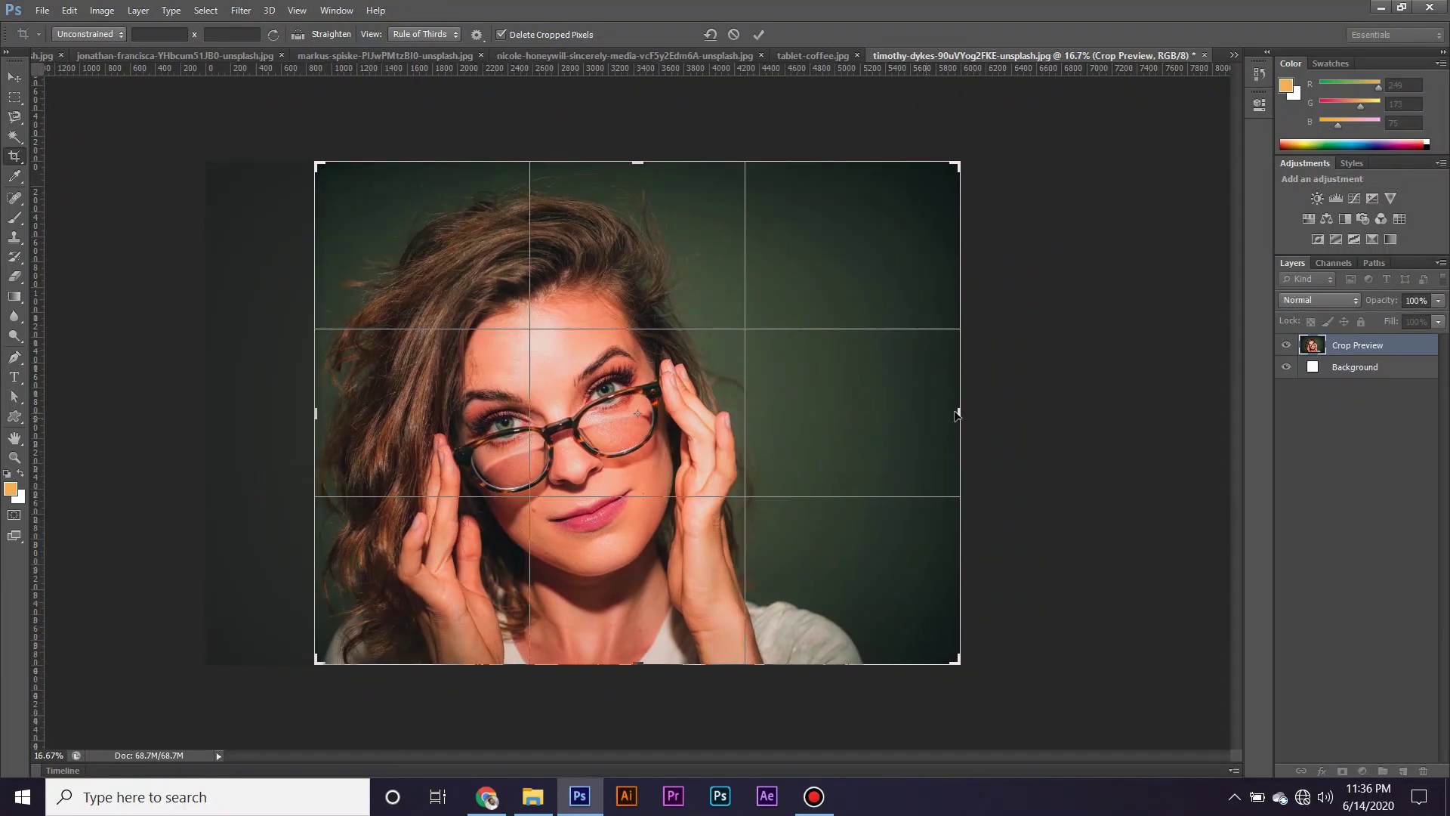
left_click_drag(958, 413, 910, 436)
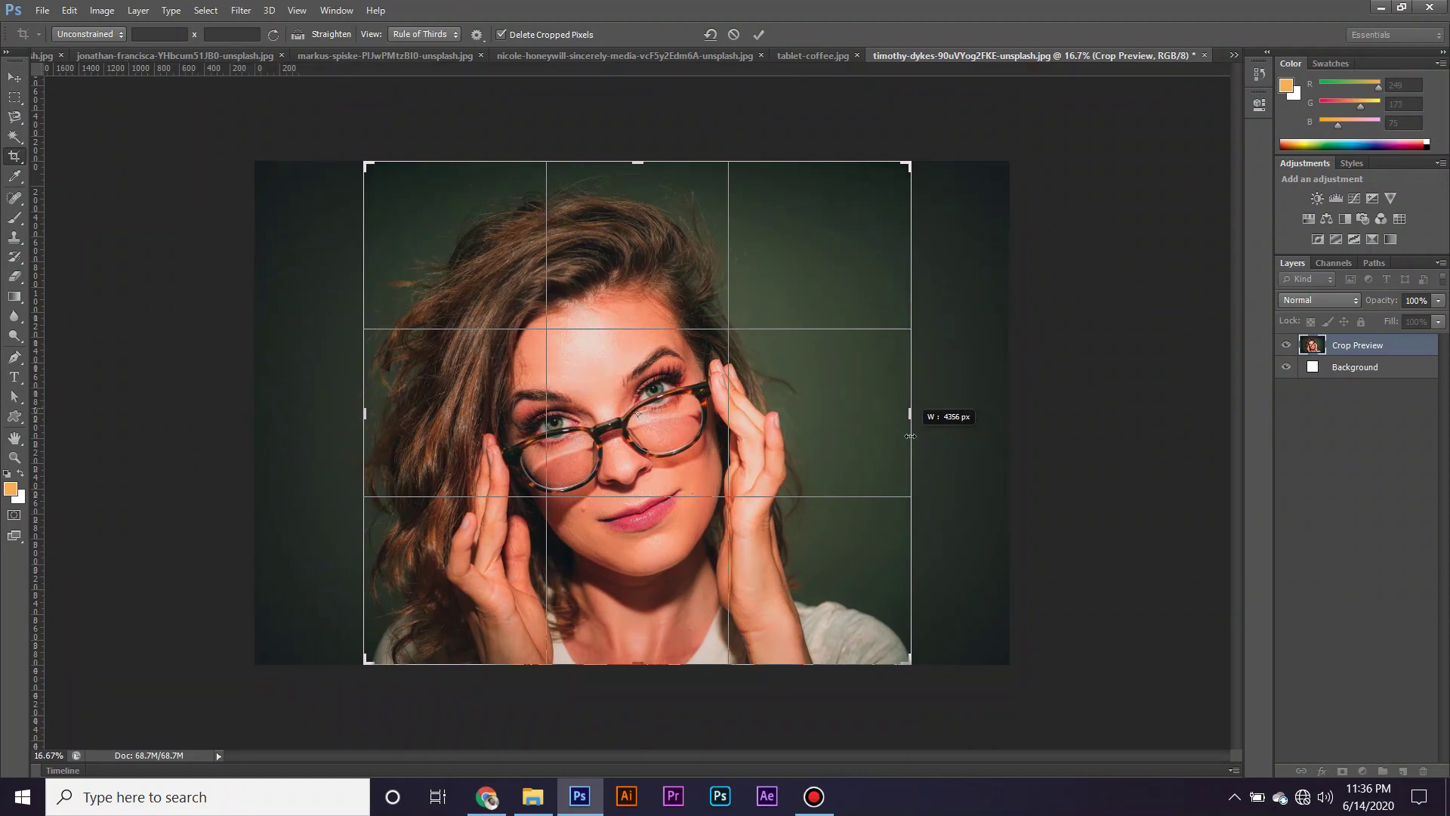
key("Return")
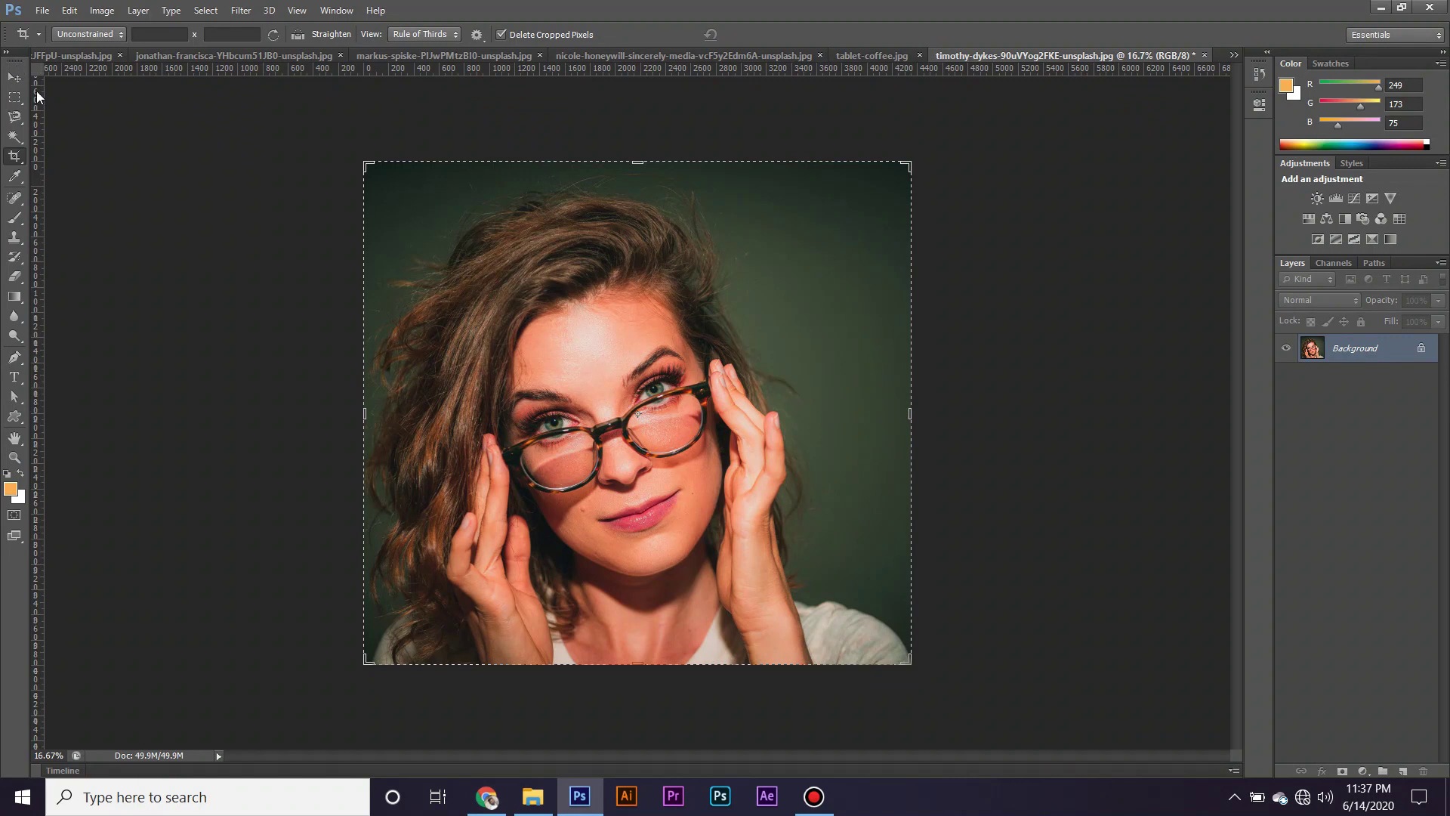
Extend the portrait's canvas with a white strip on the left, then undo it
mouse_move(354, 402)
left_mouse_down()
mouse_move(289, 427)
mouse_move(177, 434)
left_mouse_up()
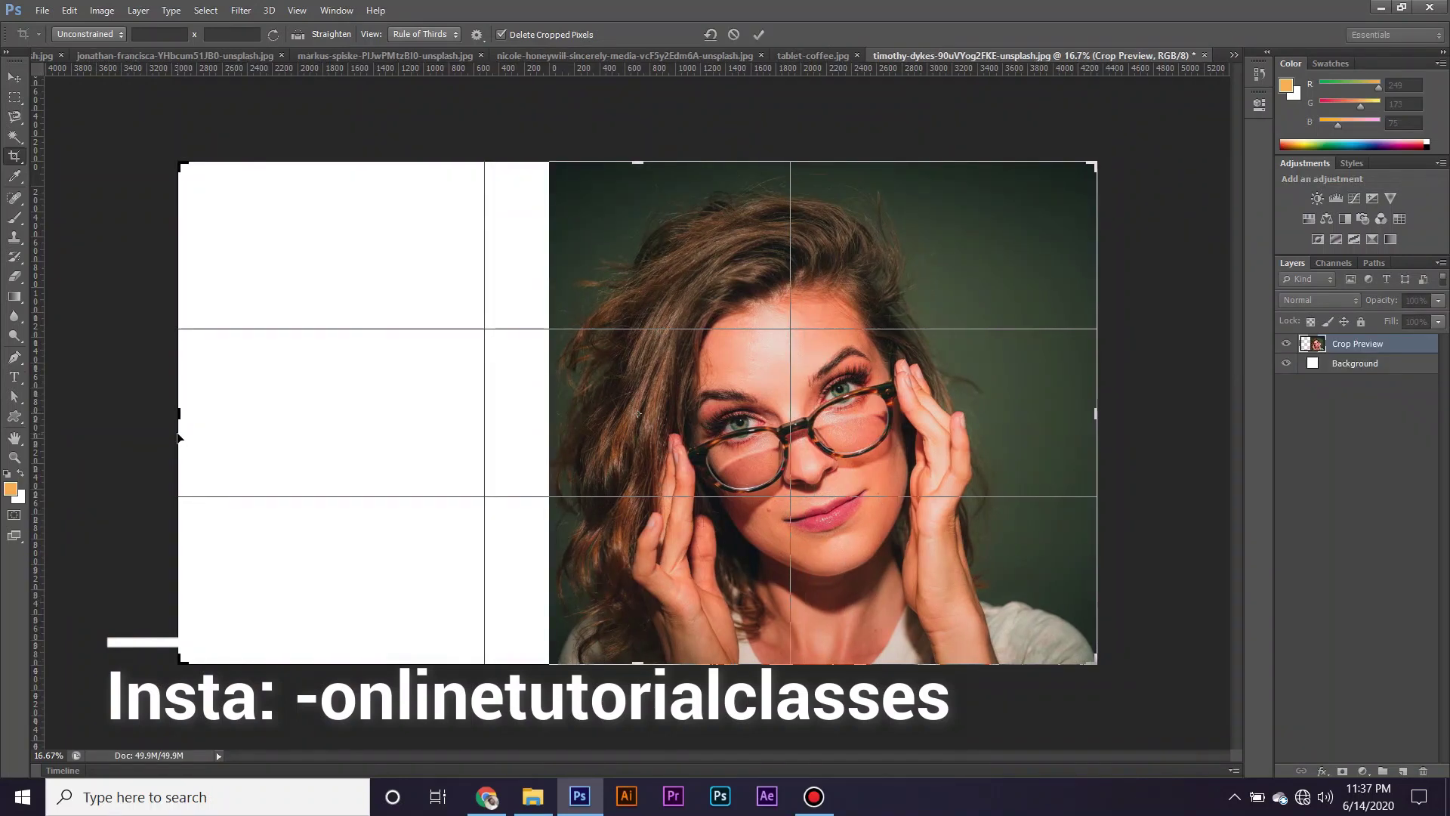
key("Return")
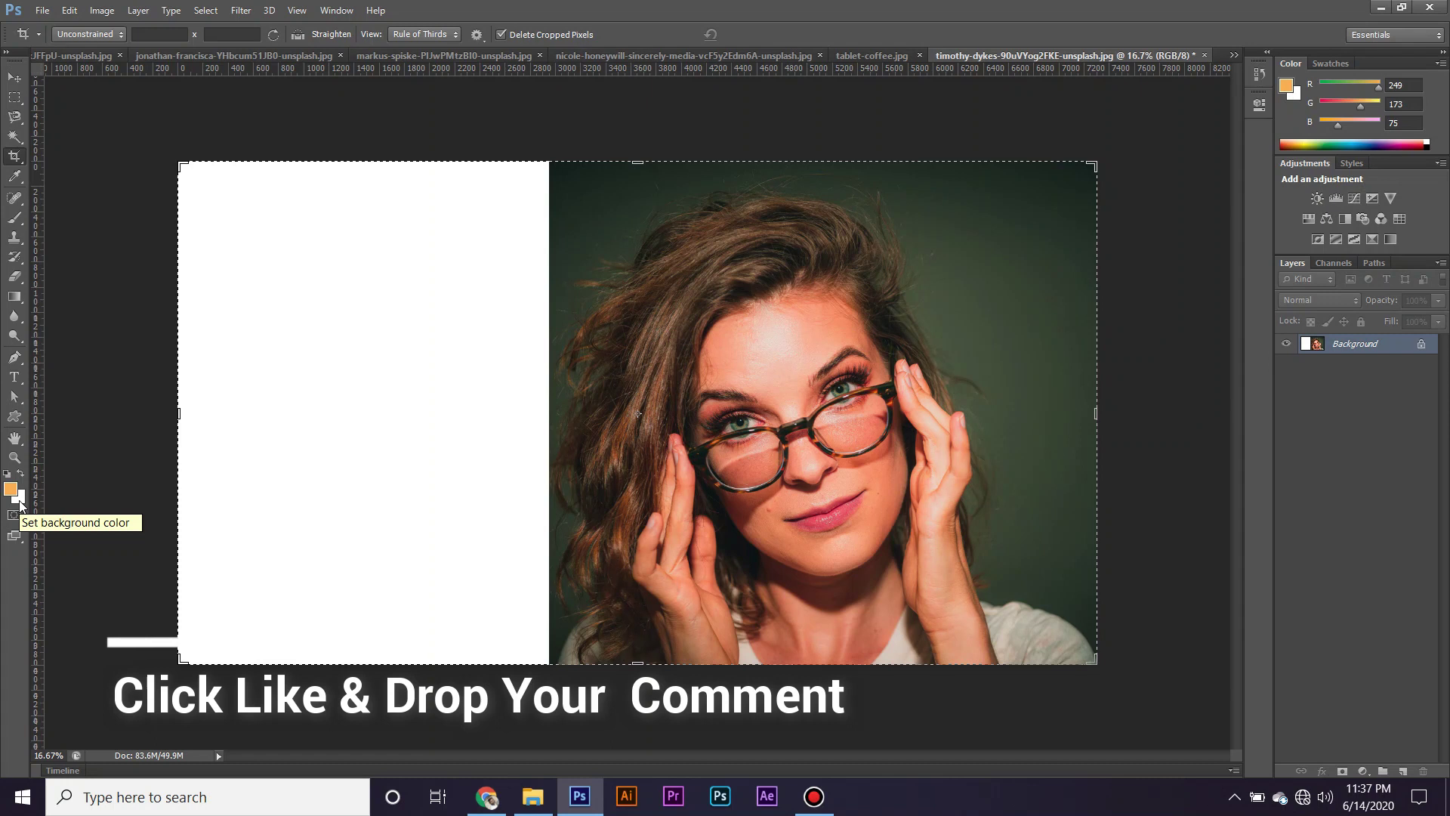
key("ctrl")
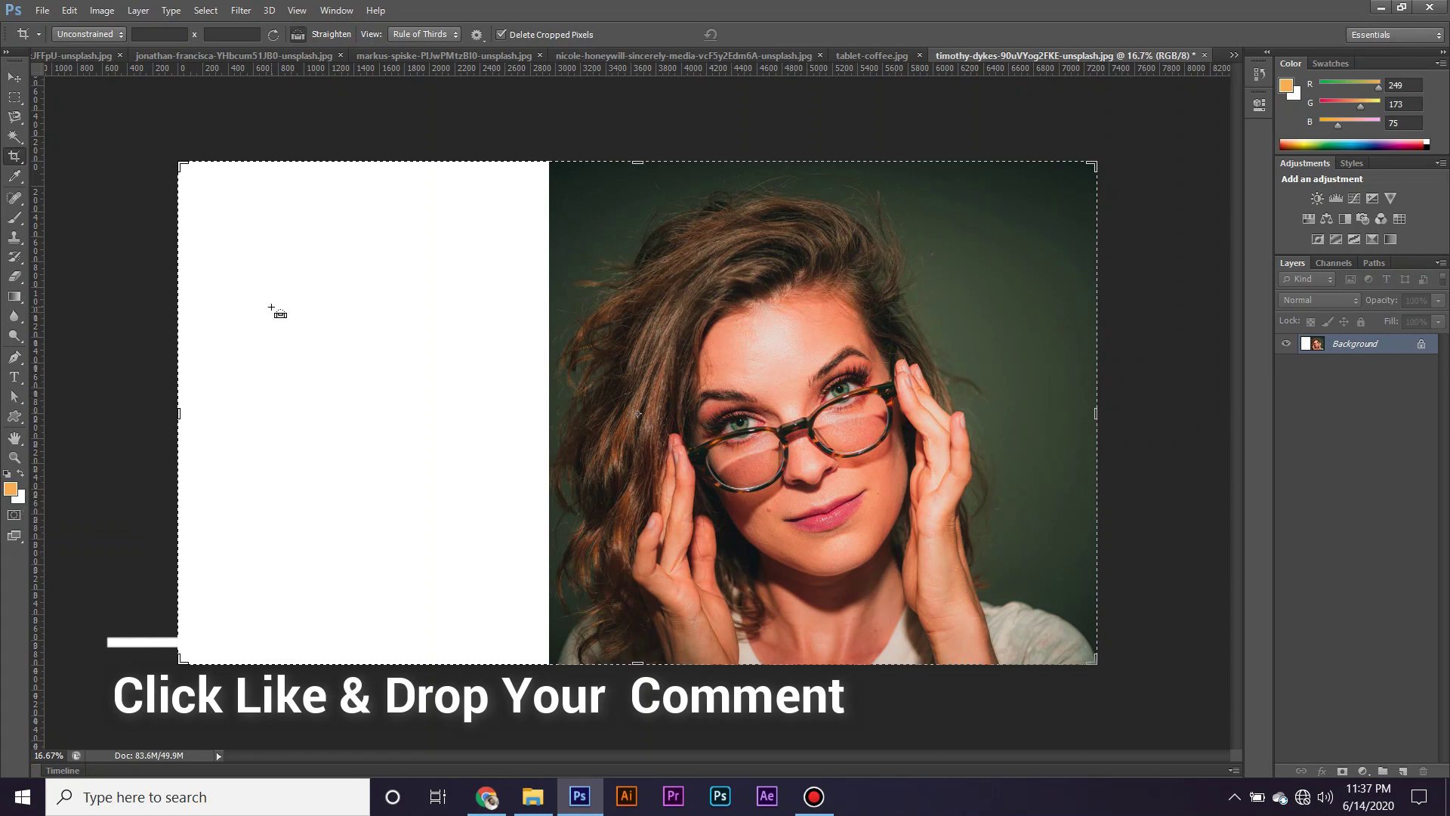
key("ctrl+z")
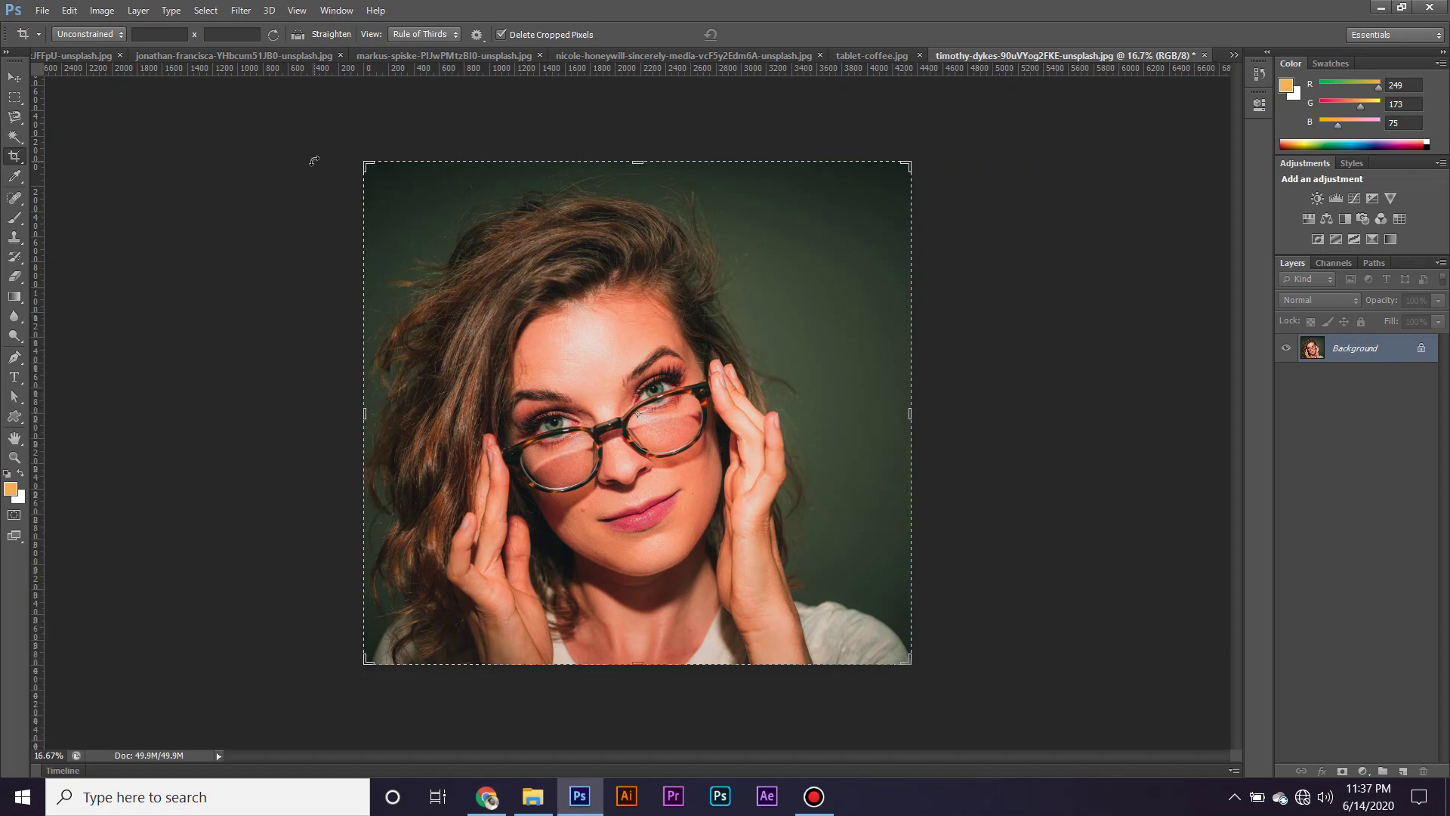
Rotate the portrait inside the crop frame and apply the tilted, tighter crop
left_click_drag(336, 137, 250, 298)
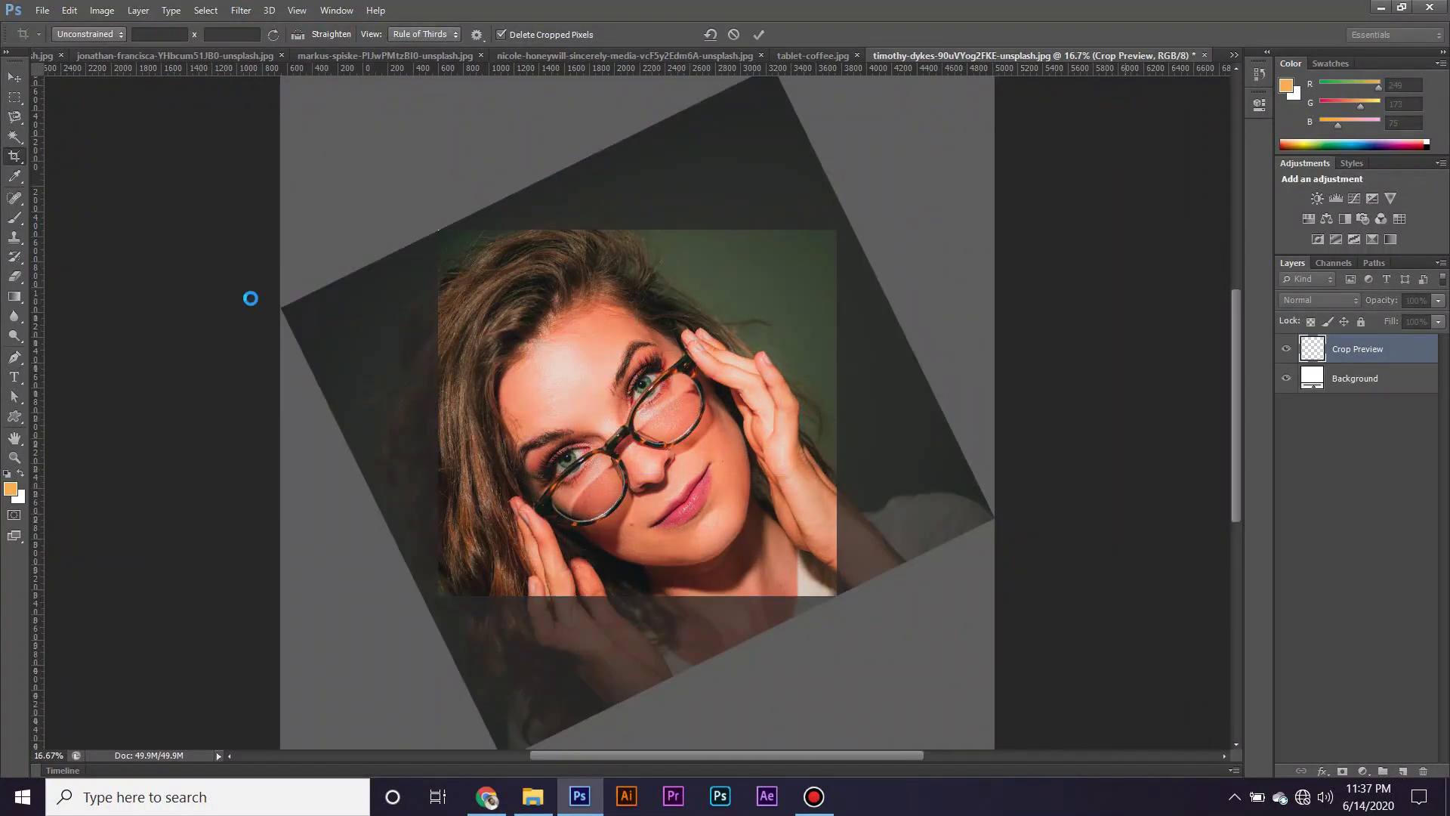
key("Return")
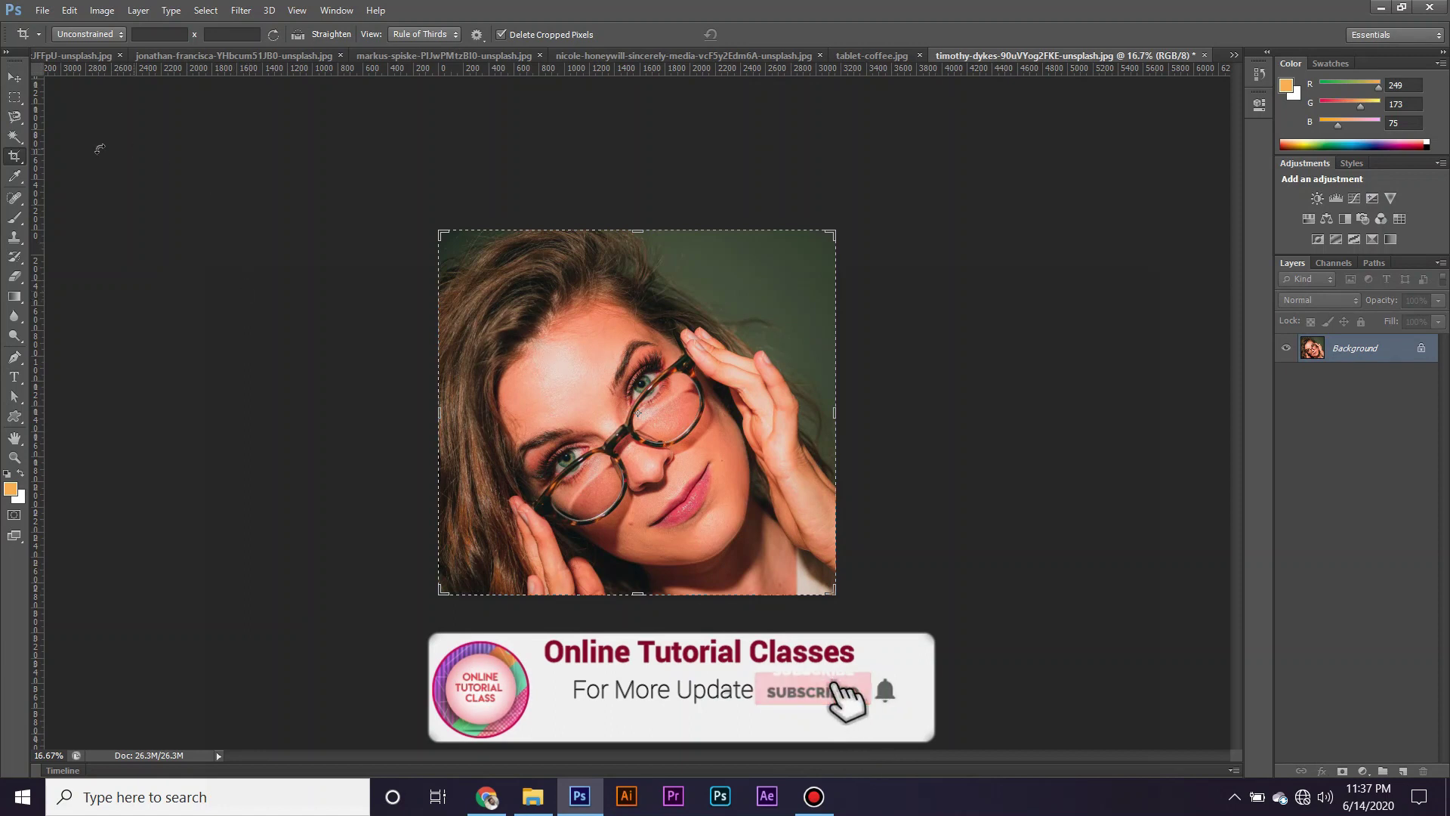
right_click(18, 160)
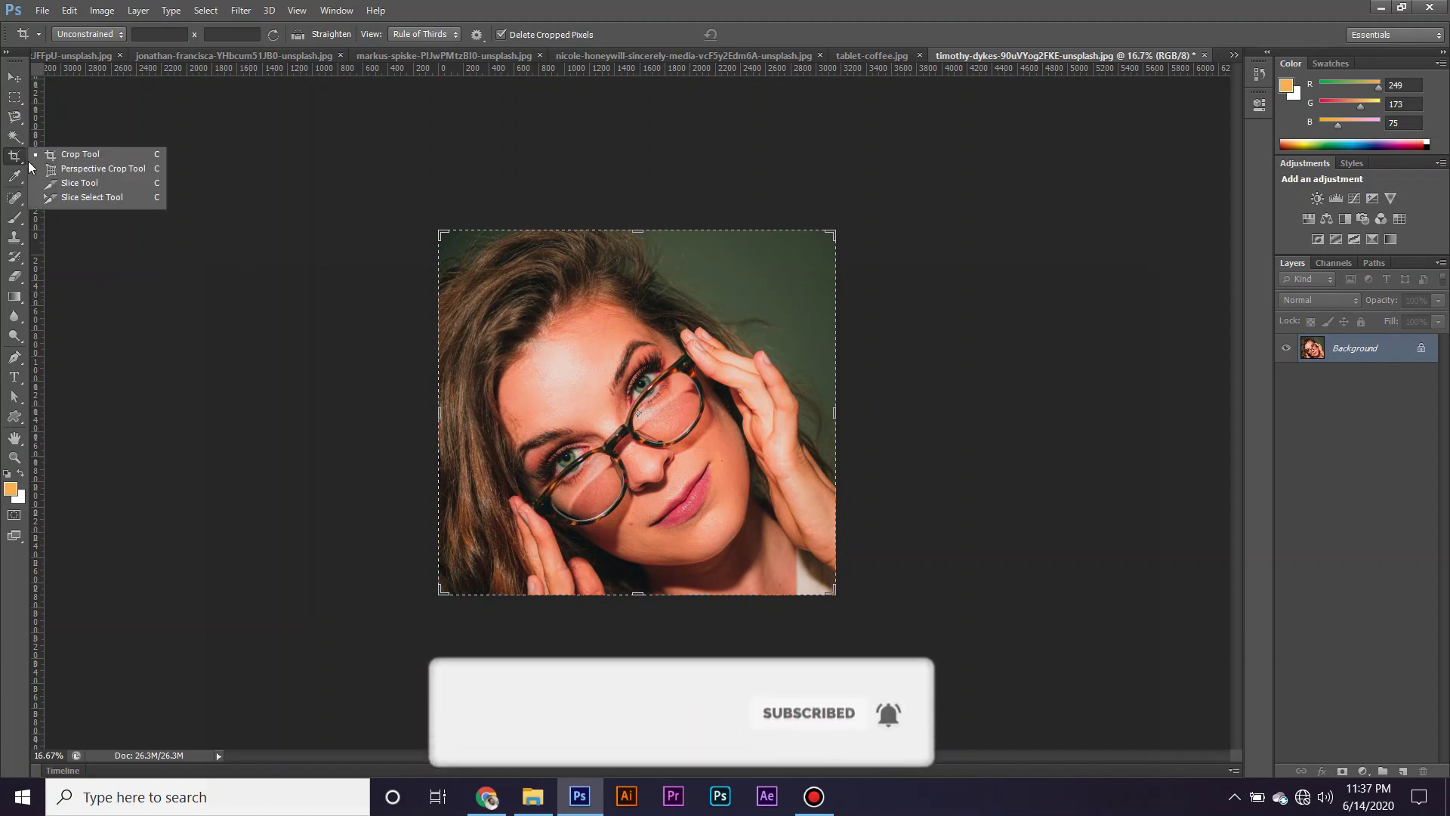
Try a perspective crop around the coffee cup in tablet-coffee.jpg, then undo it
left_click(136, 168)
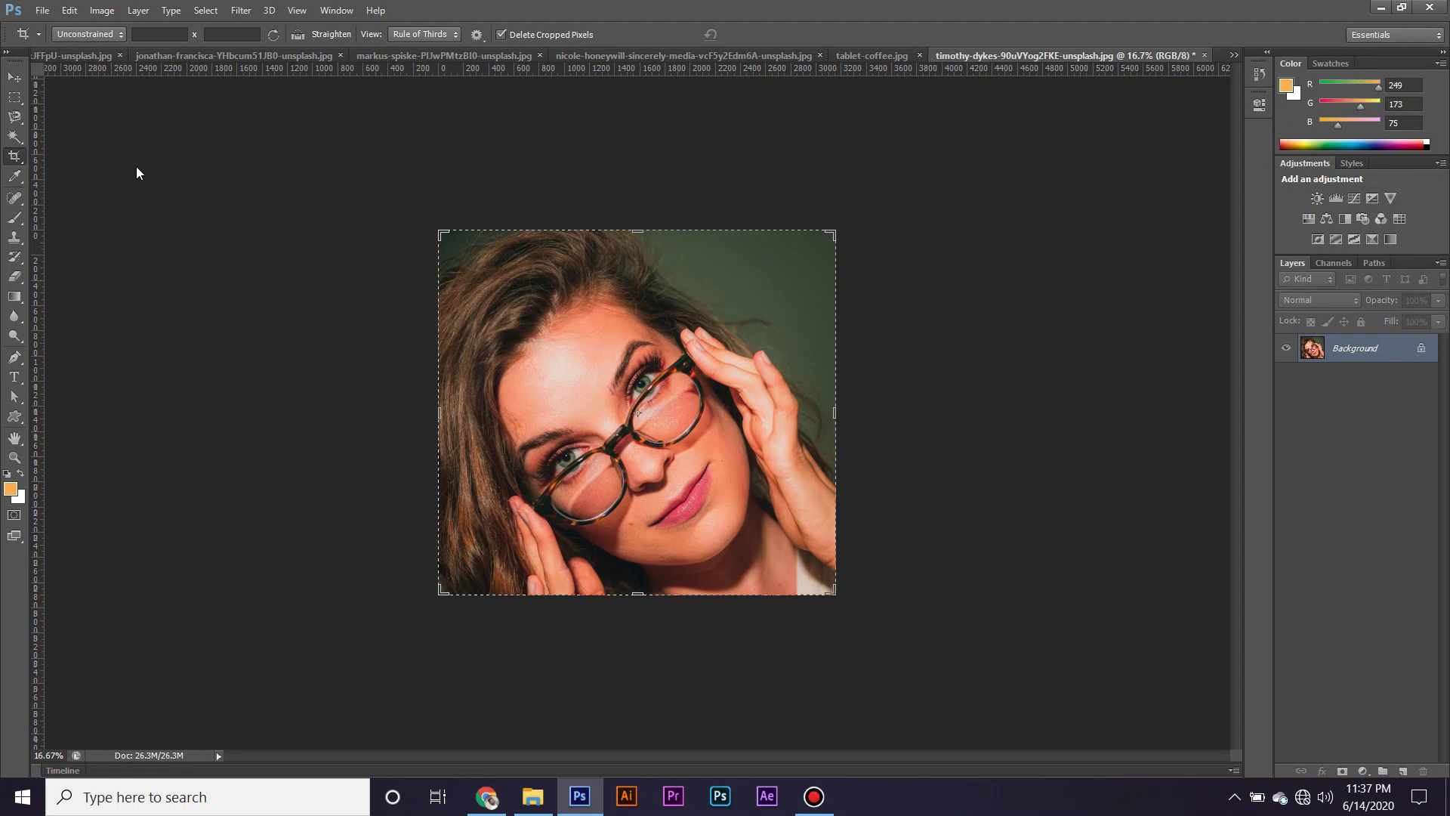
left_click(885, 54)
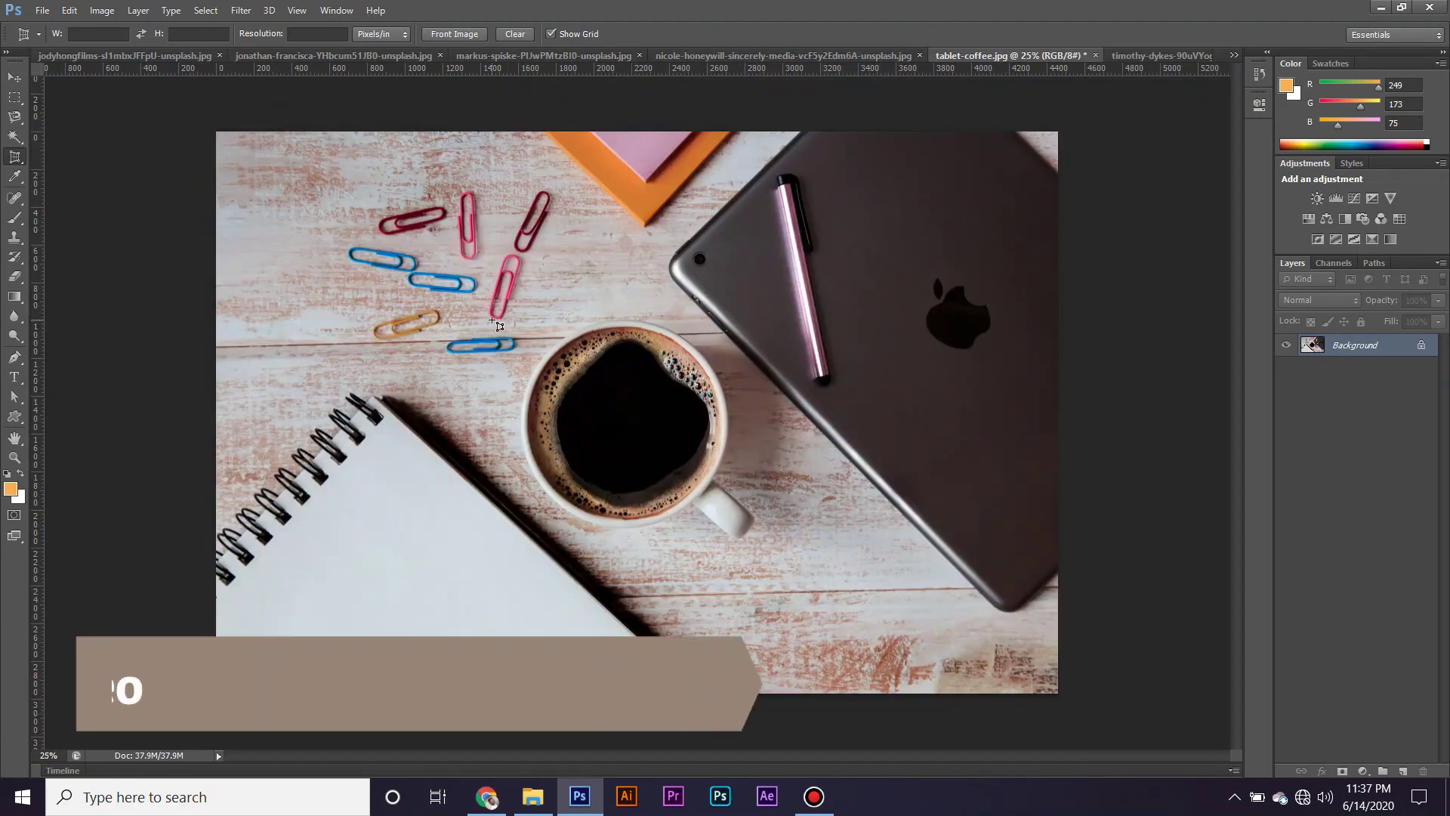
mouse_move(494, 300)
left_mouse_down()
mouse_move(749, 511)
mouse_move(767, 544)
left_mouse_up()
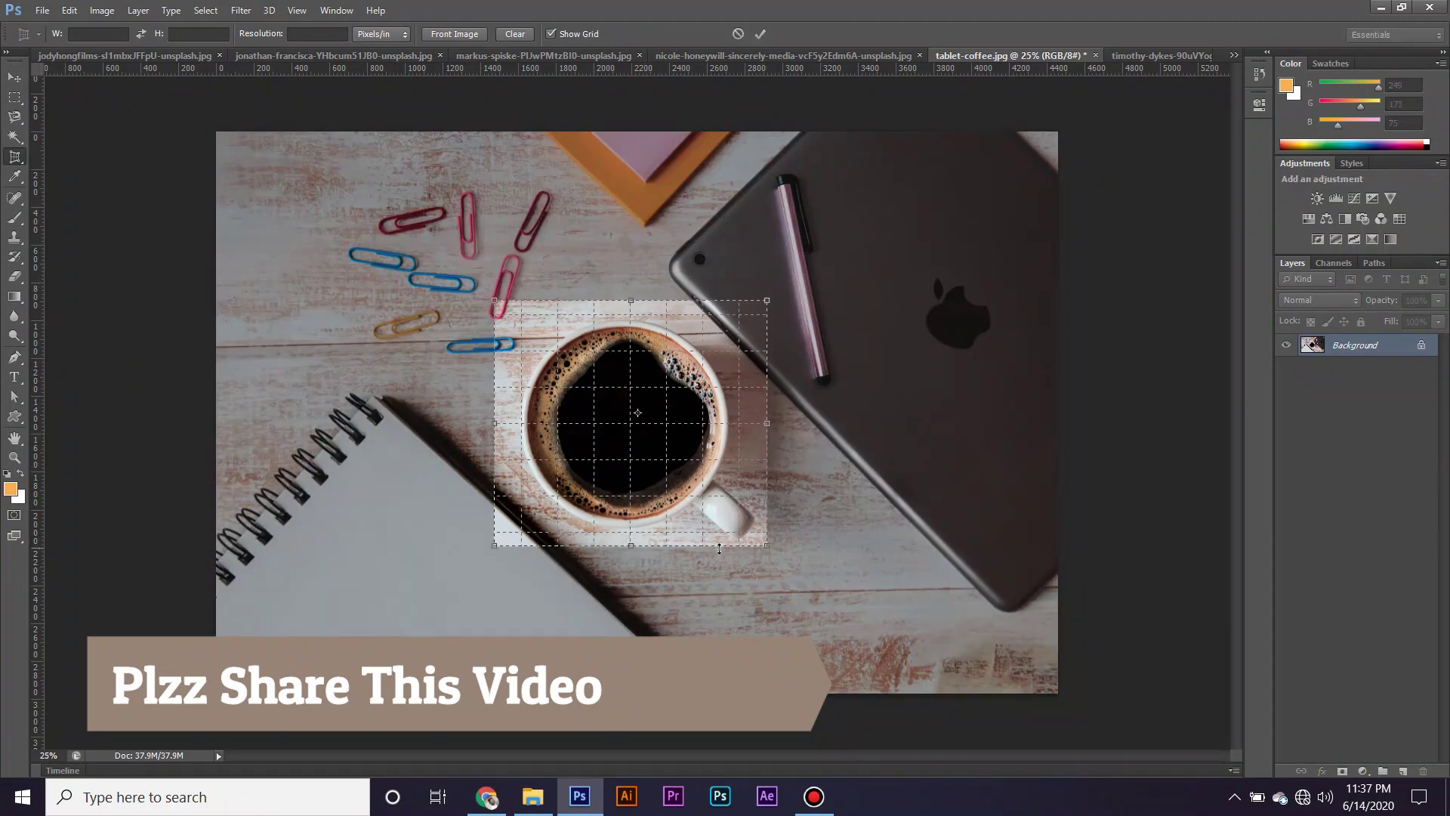
left_click_drag(496, 547, 500, 692)
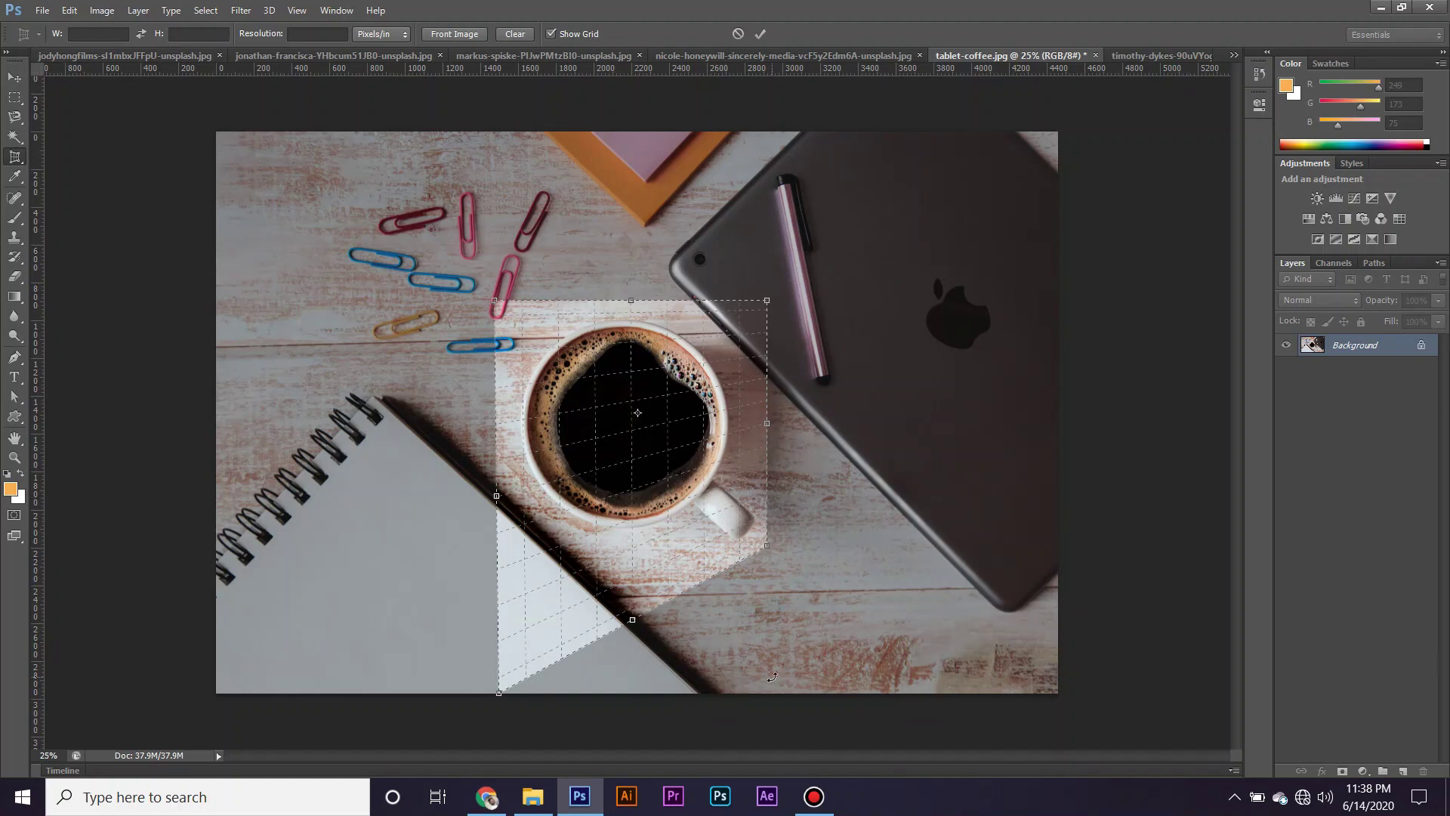
key("Return")
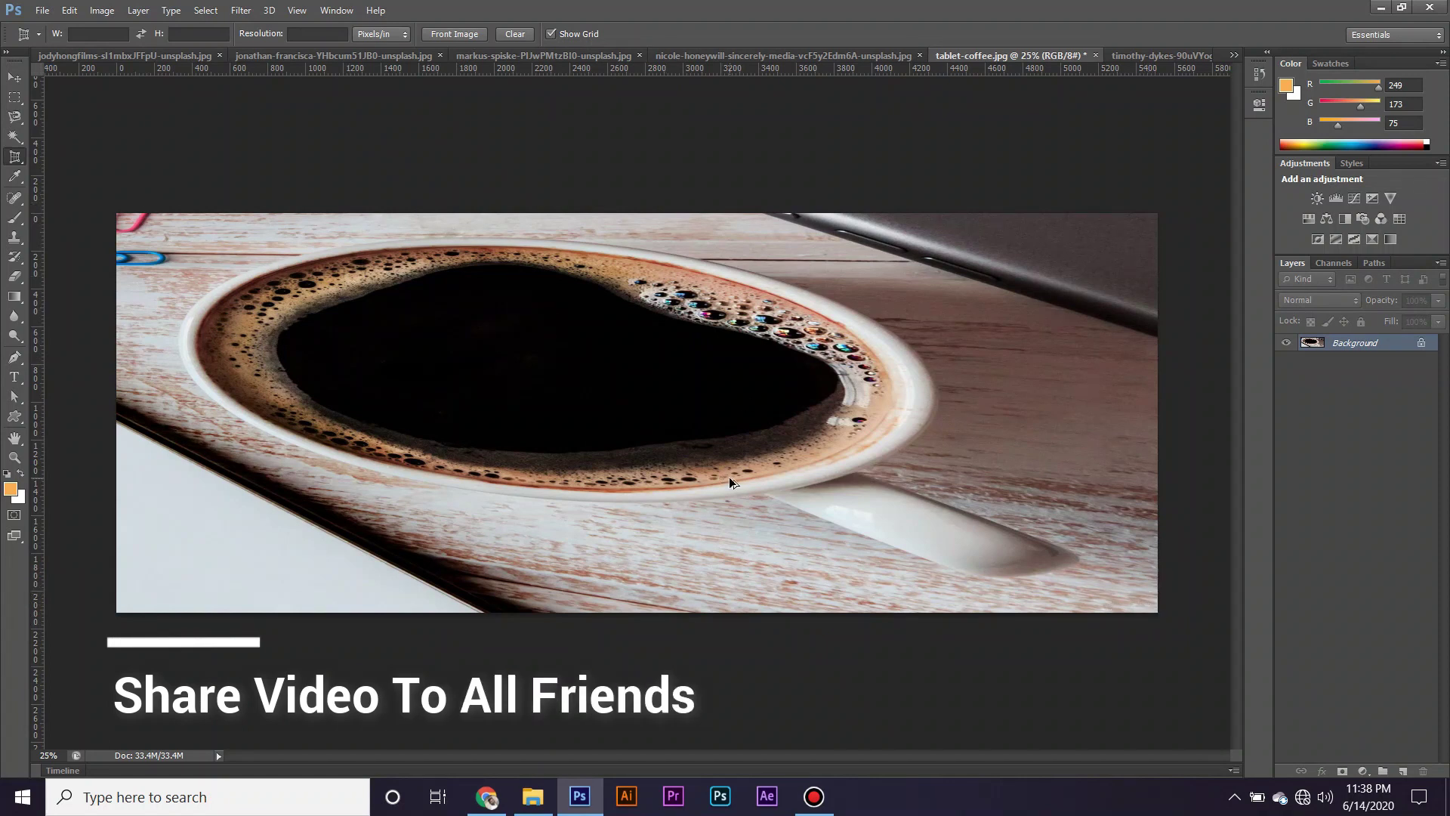
key("ctrl+z")
left_click(14, 77)
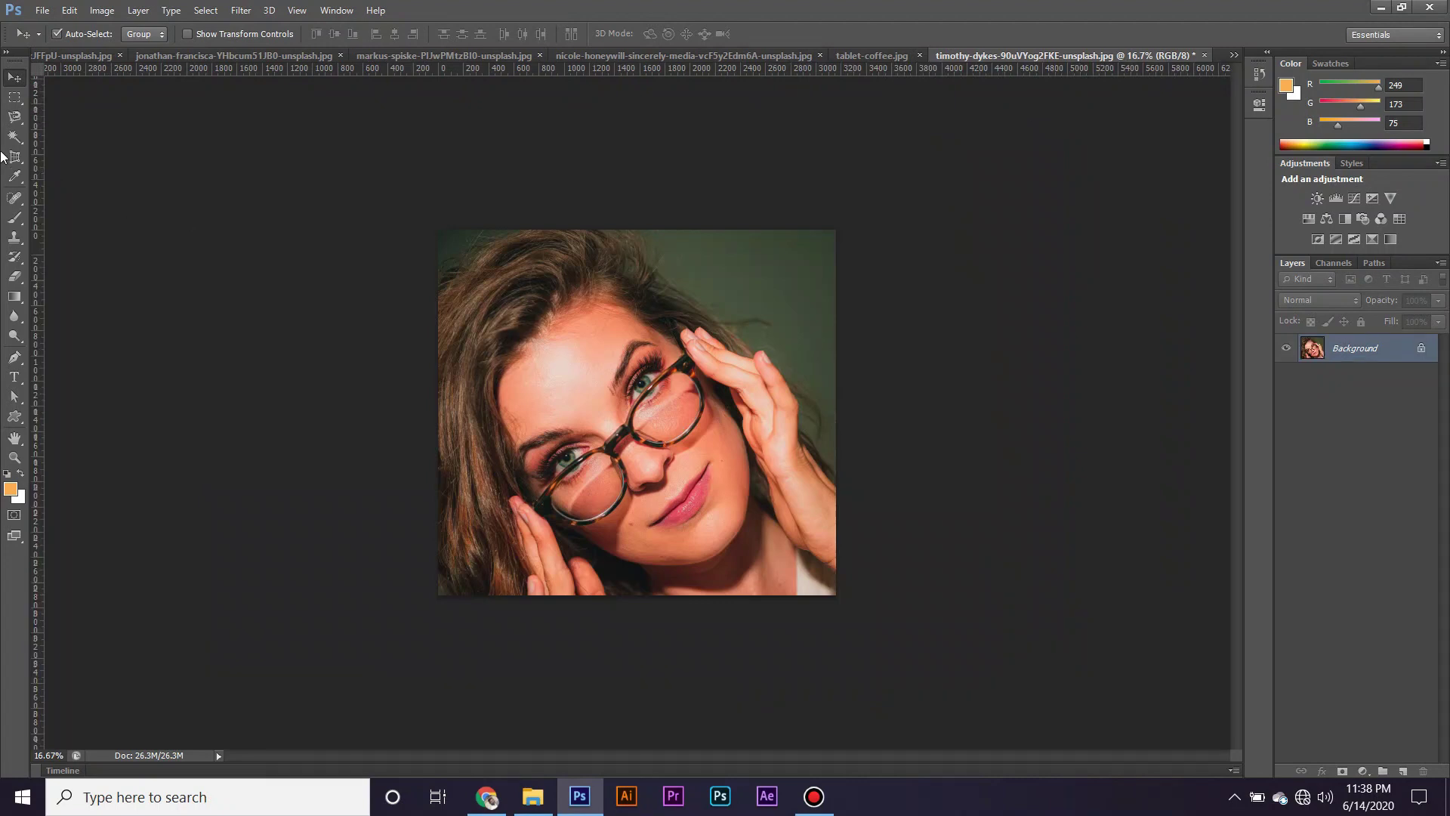
Extend the glasses portrait's canvas with a white strip on the left side
left_click(15, 156)
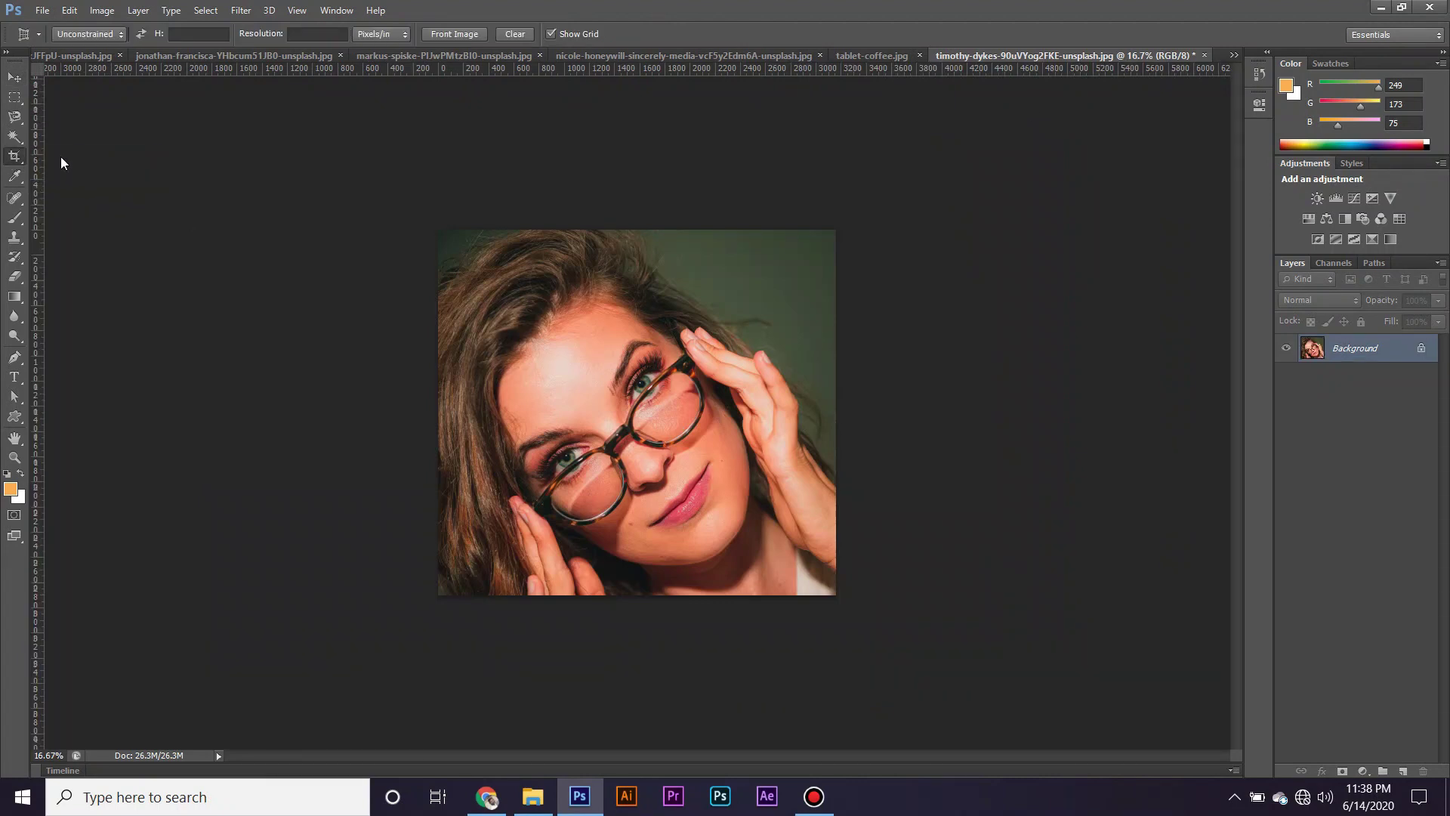
left_click_drag(431, 413, 357, 421)
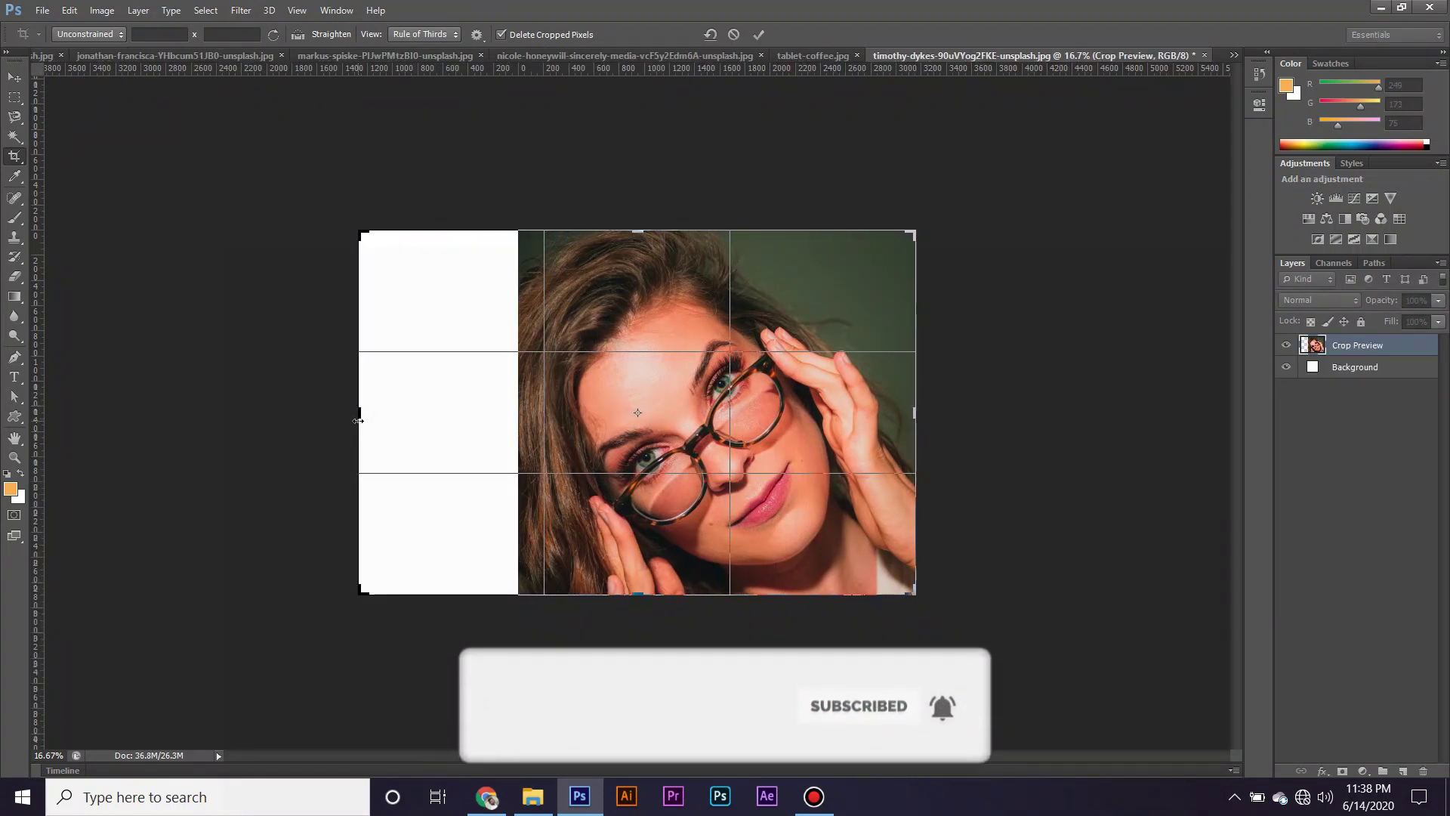
key("Return")
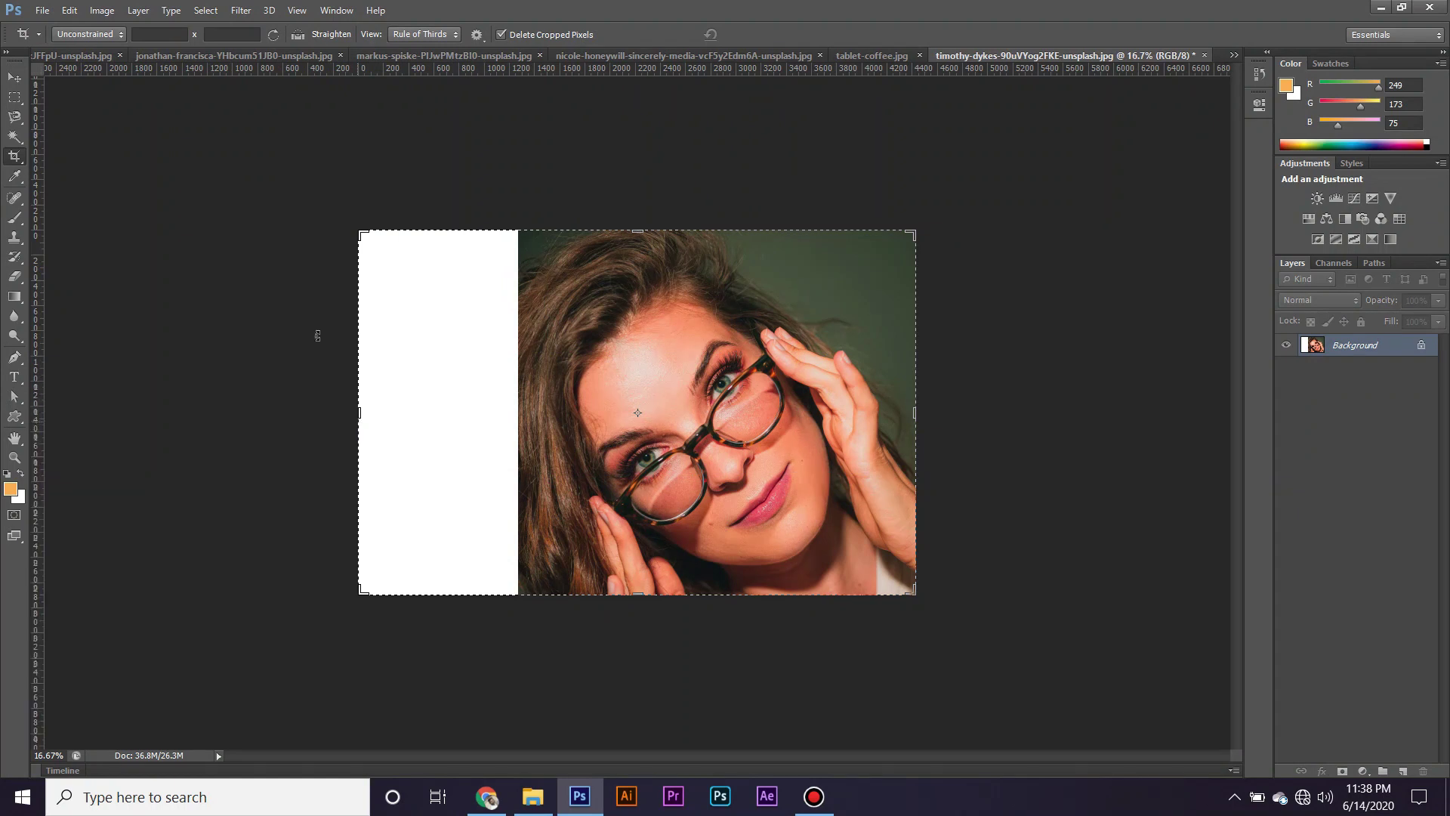
left_click(13, 78)
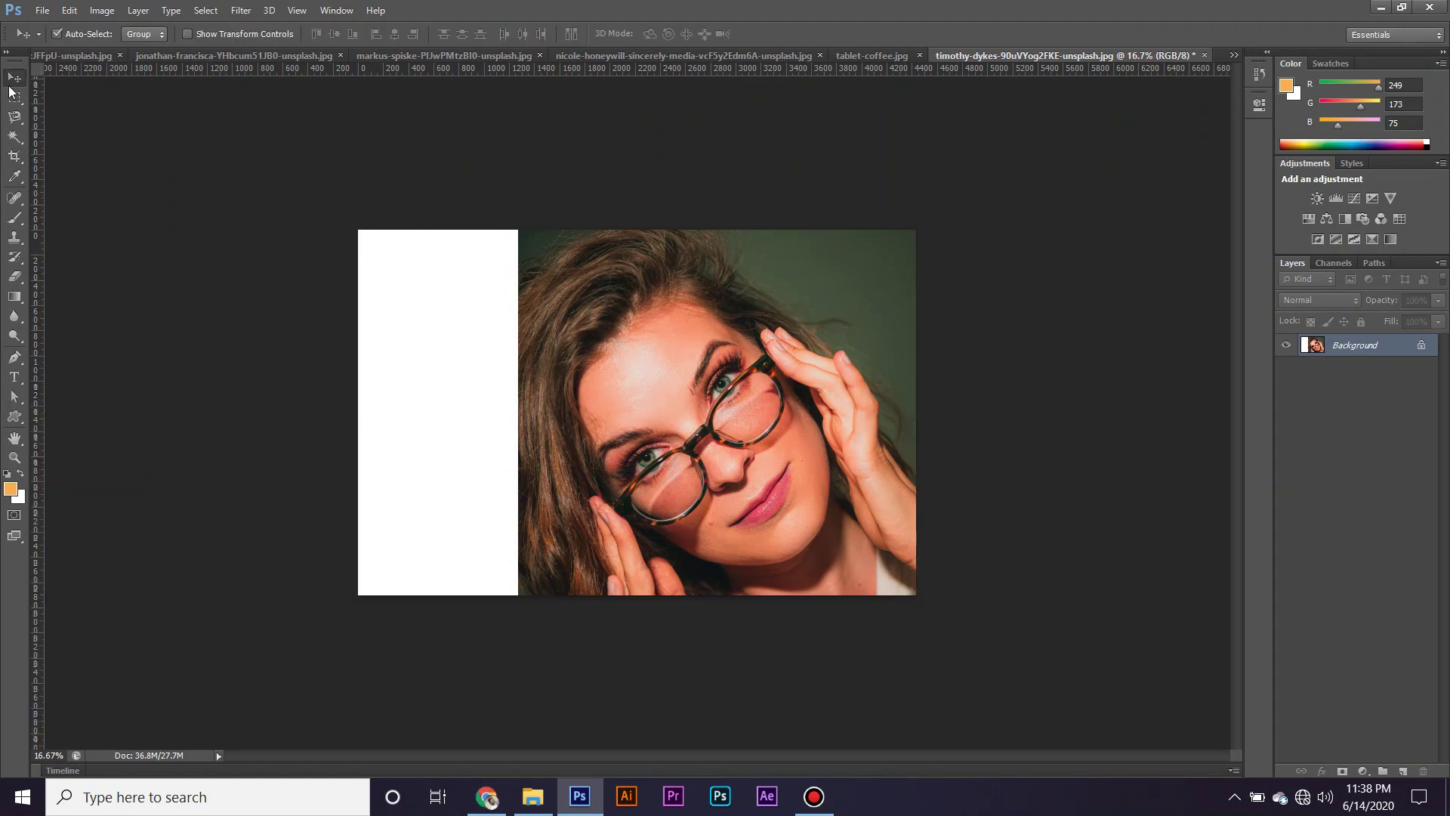
Sample the dark green background (R50 G63 B46) as the foreground colour
left_click(15, 180)
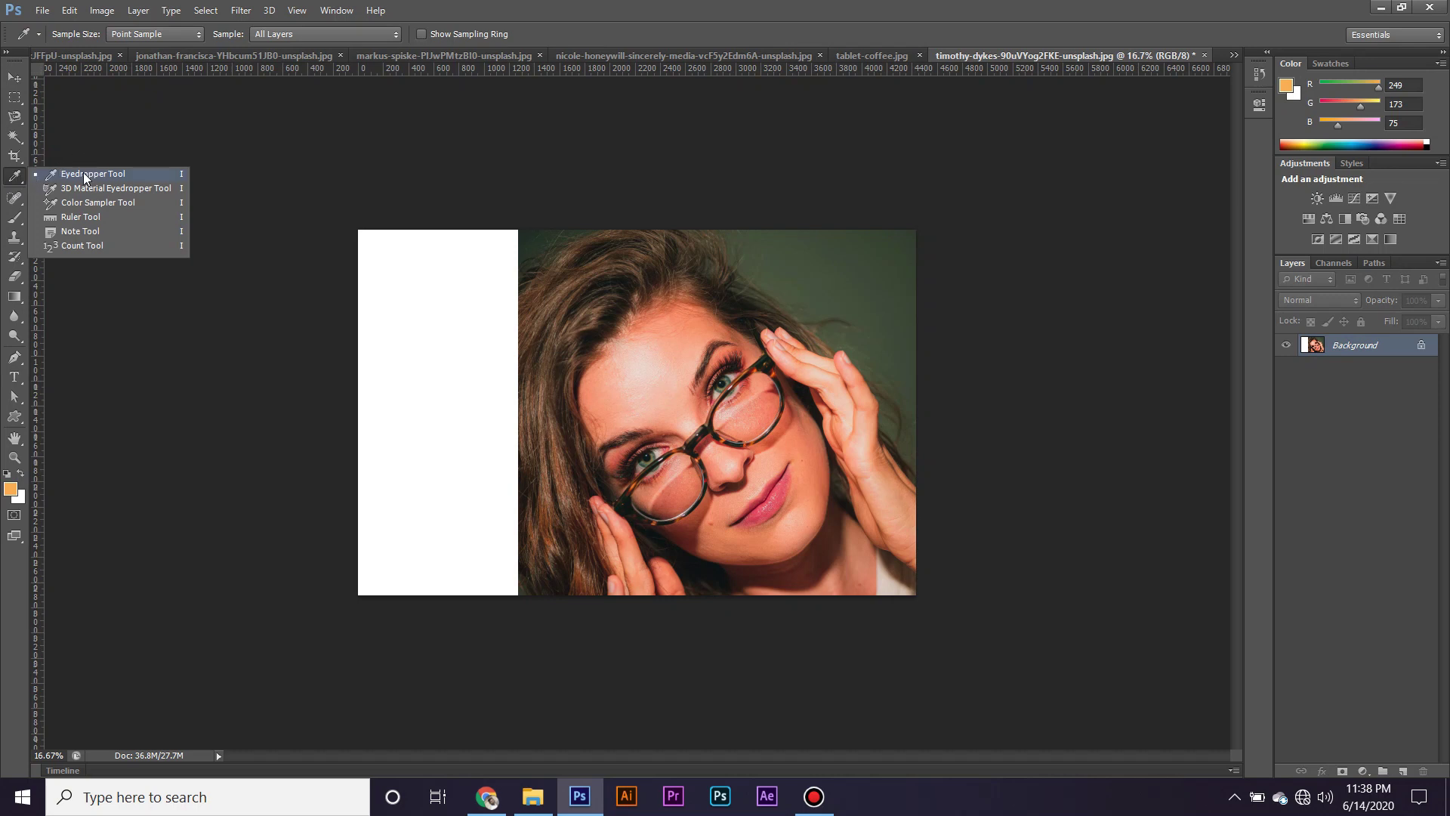
left_click(84, 176)
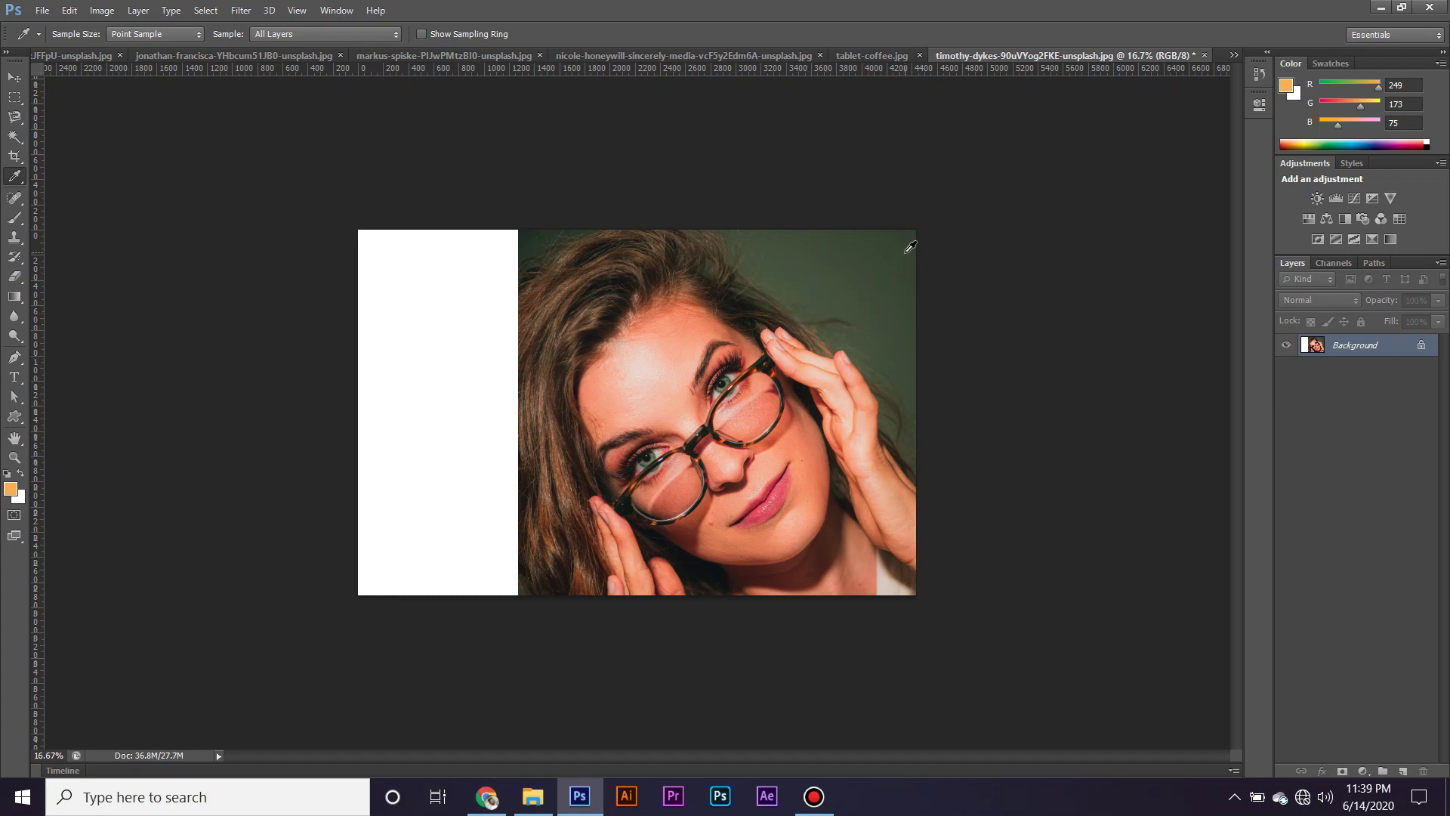
left_click(907, 251)
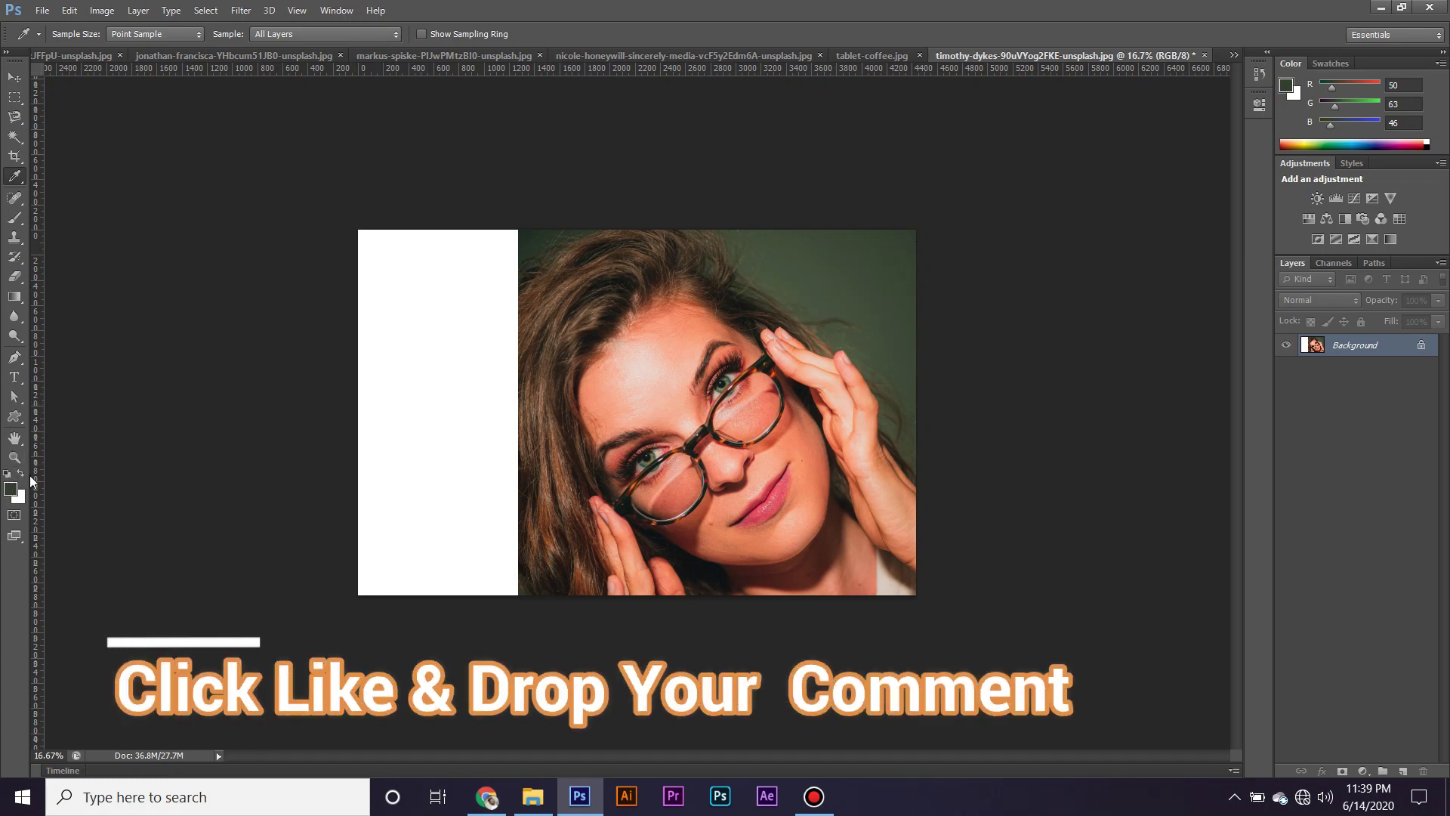
On the coloured pencils photo, sample the red, yellow, blue, then green (2,150,2) pencils
left_click(755, 56)
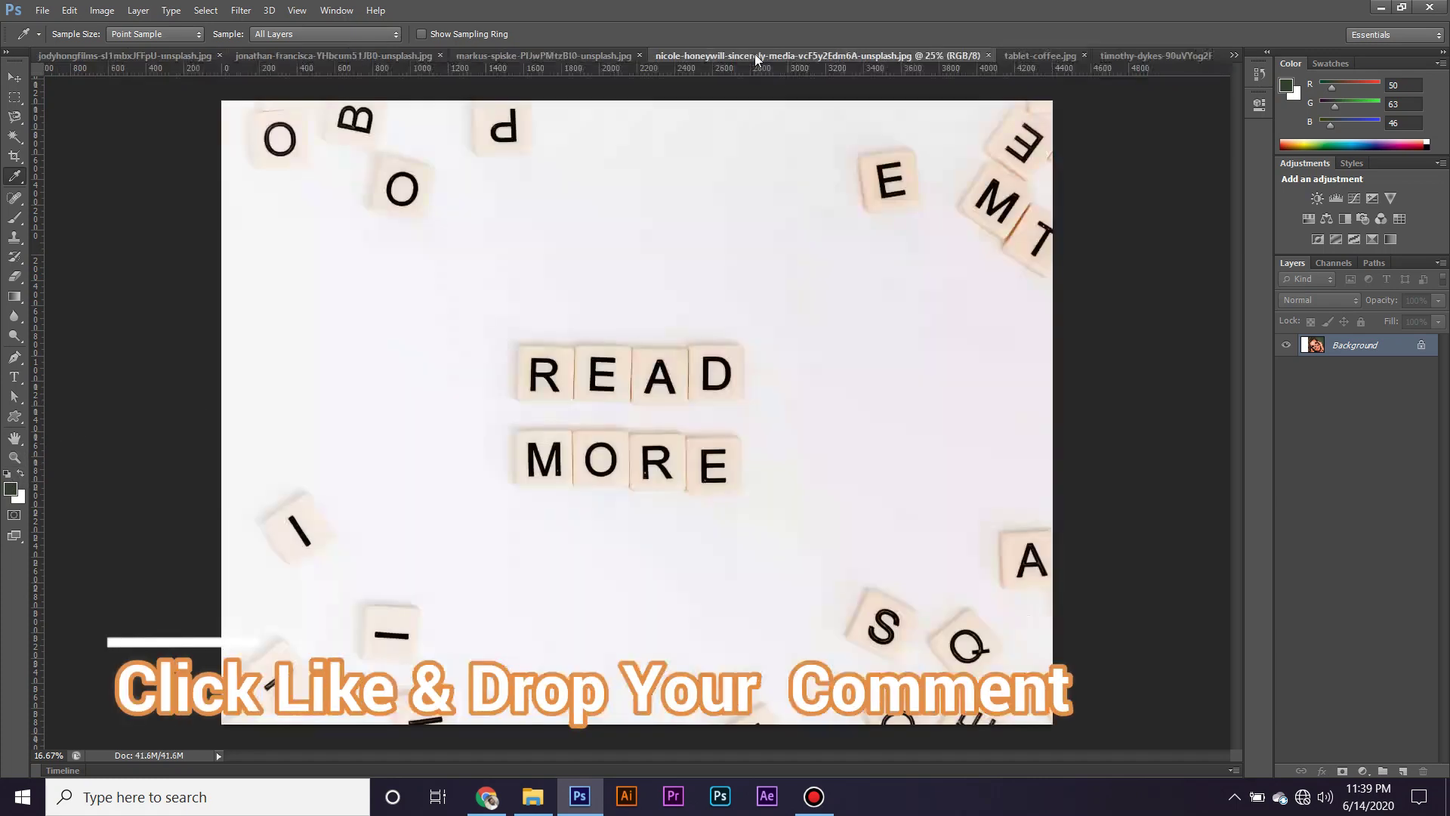
left_click(488, 54)
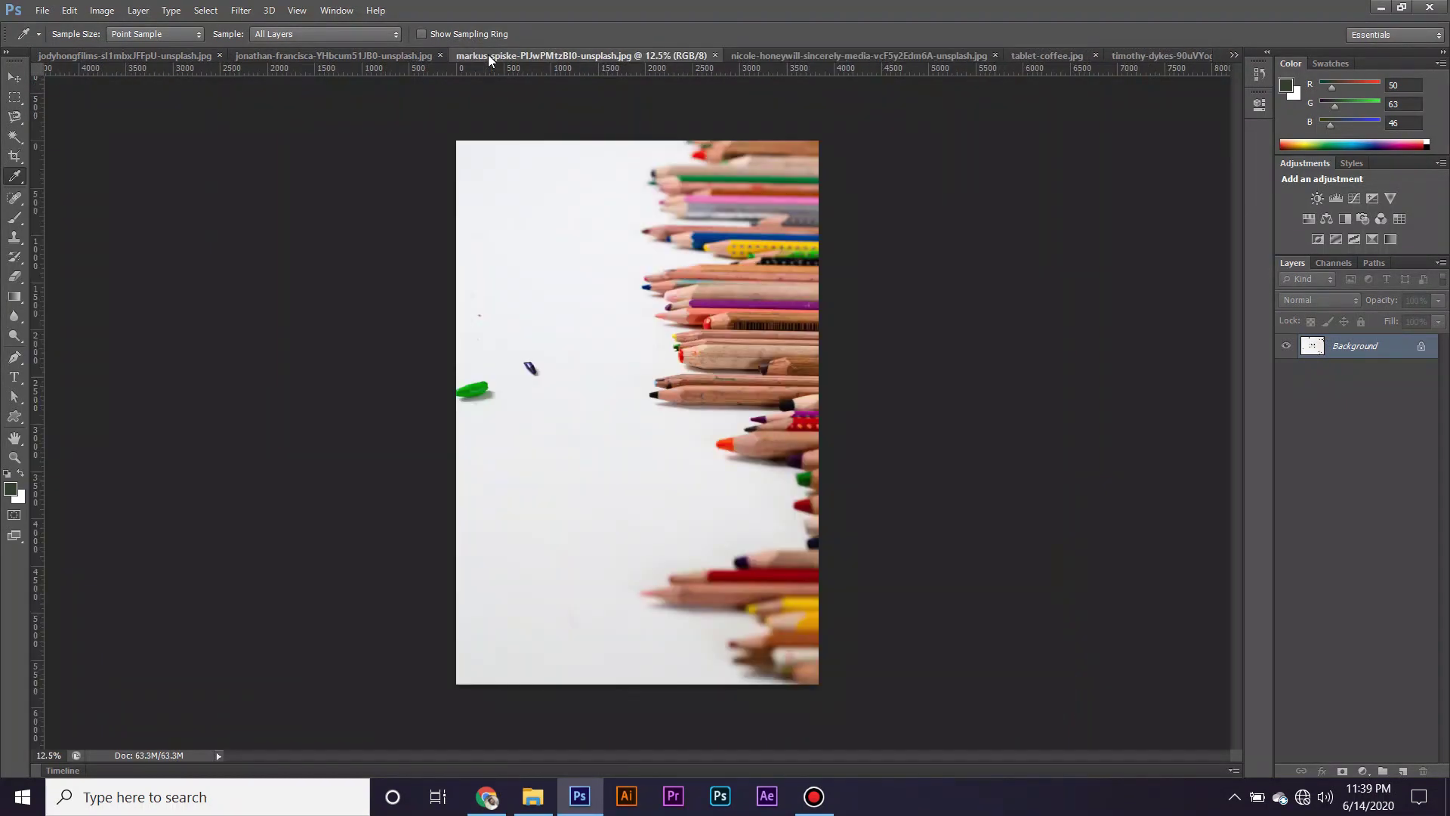
left_click(728, 441)
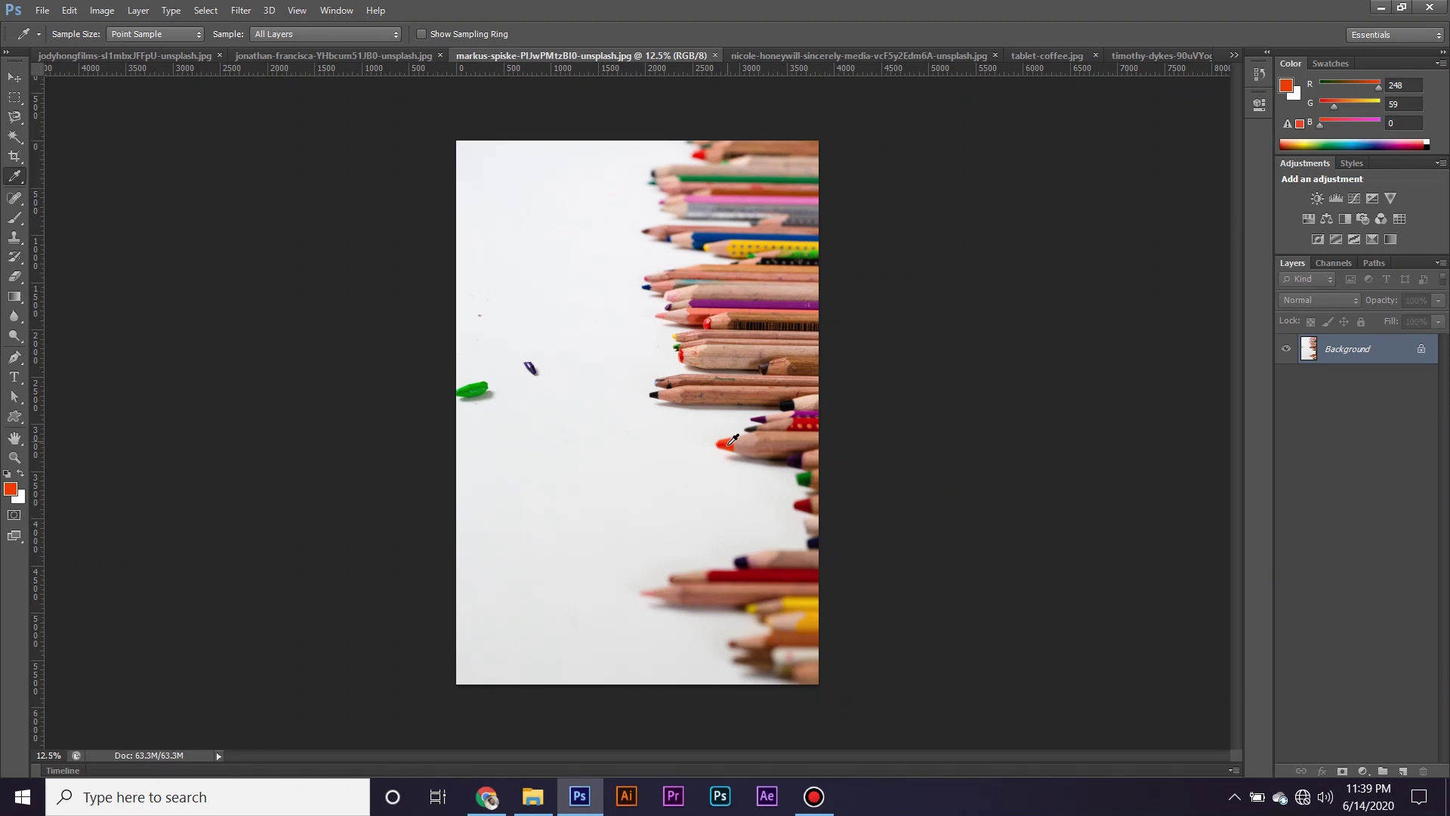
left_click(803, 599)
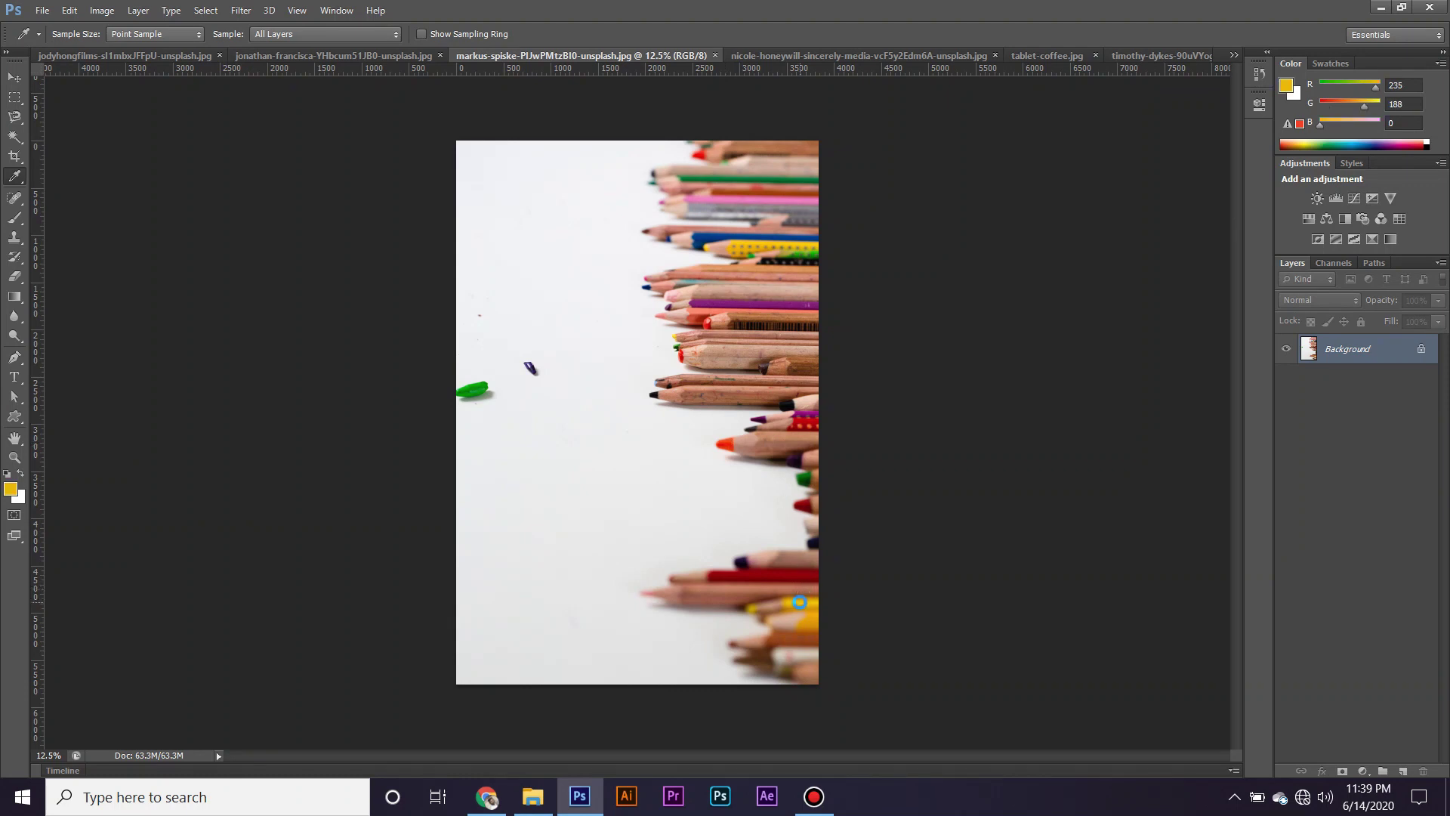
left_click(708, 233)
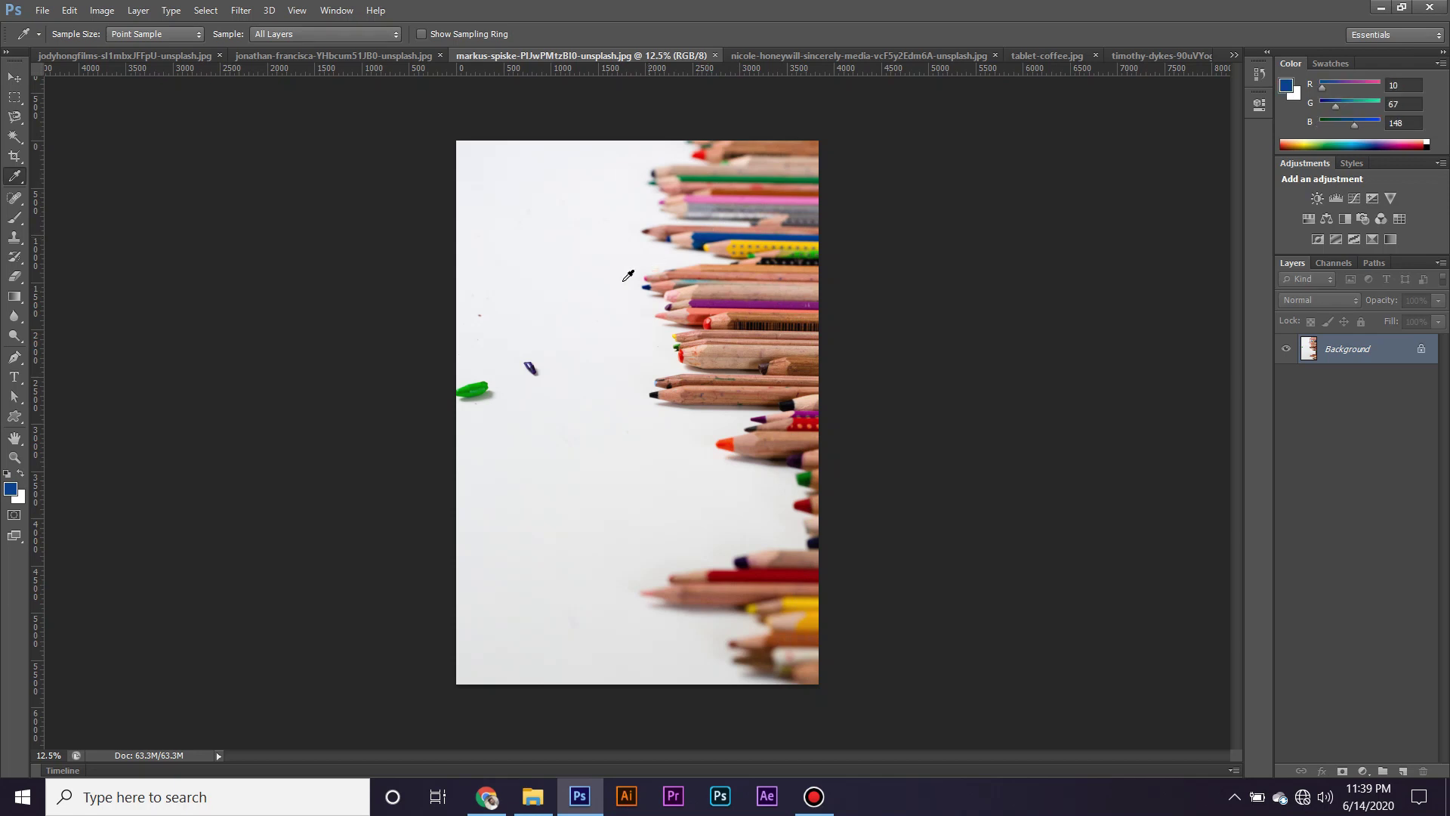
left_click(477, 391)
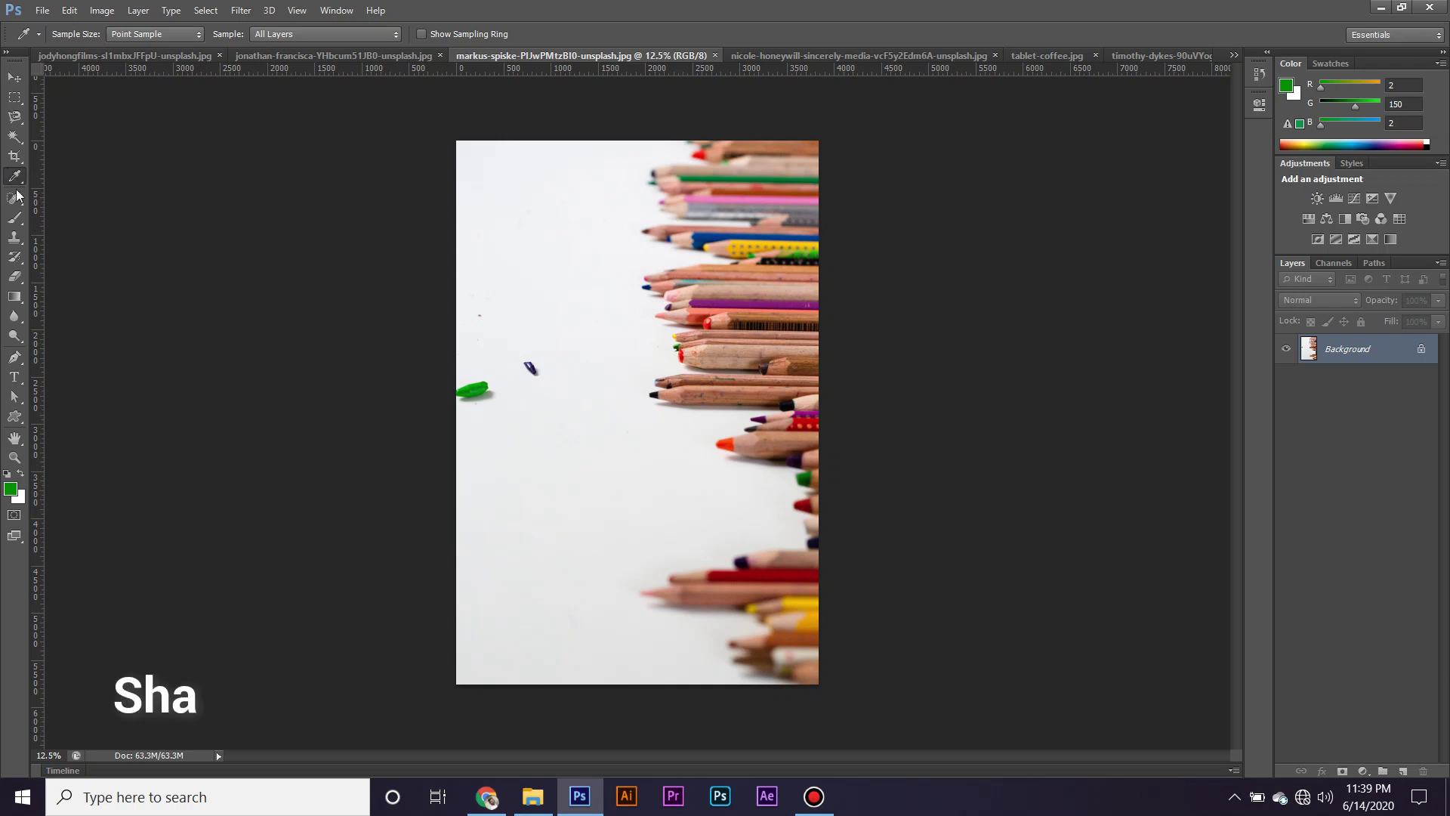
left_click(16, 198)
Choose the Healing Brush Tool and set its brush size to 400
right_click(17, 199)
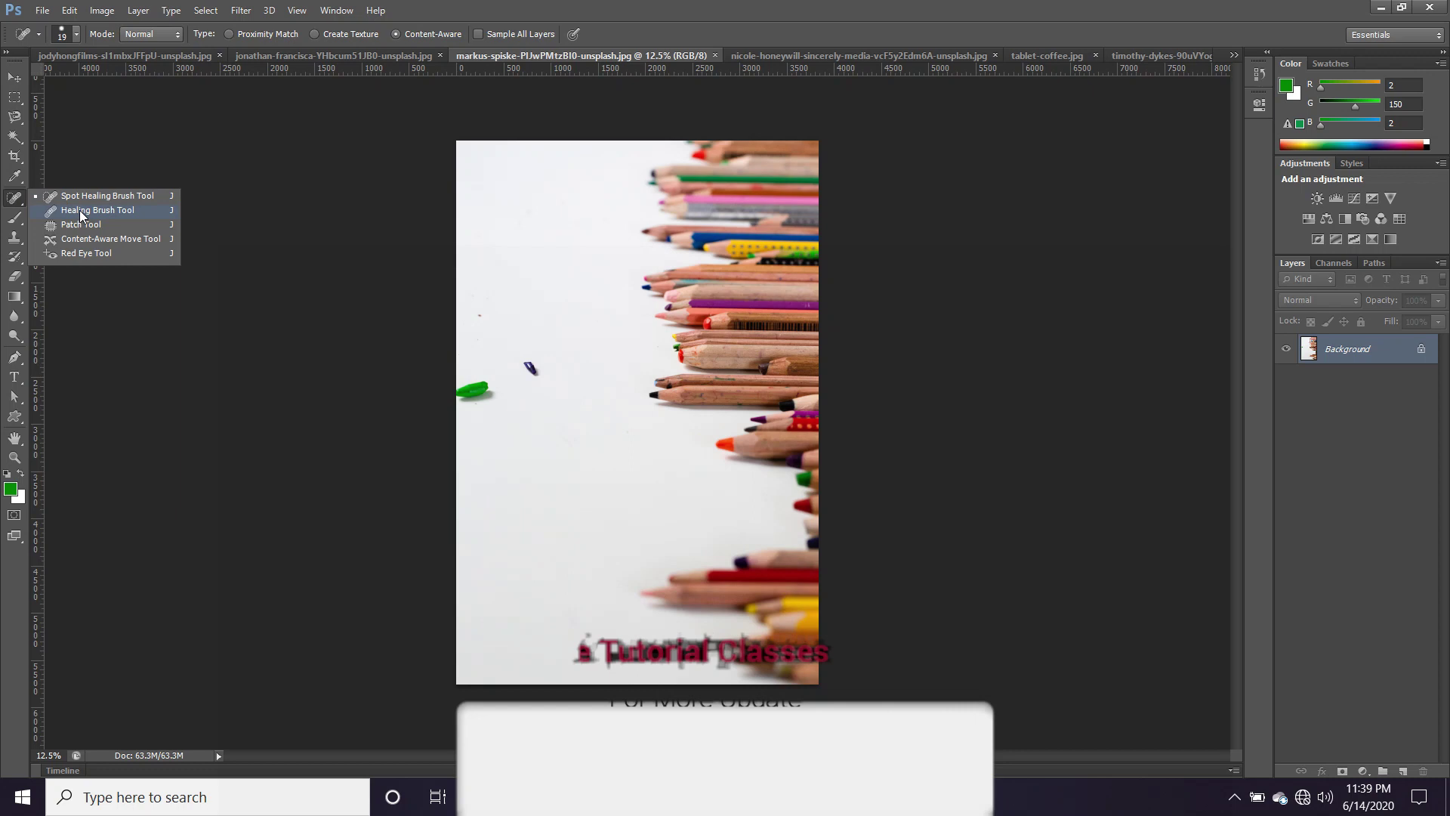
left_click(79, 210)
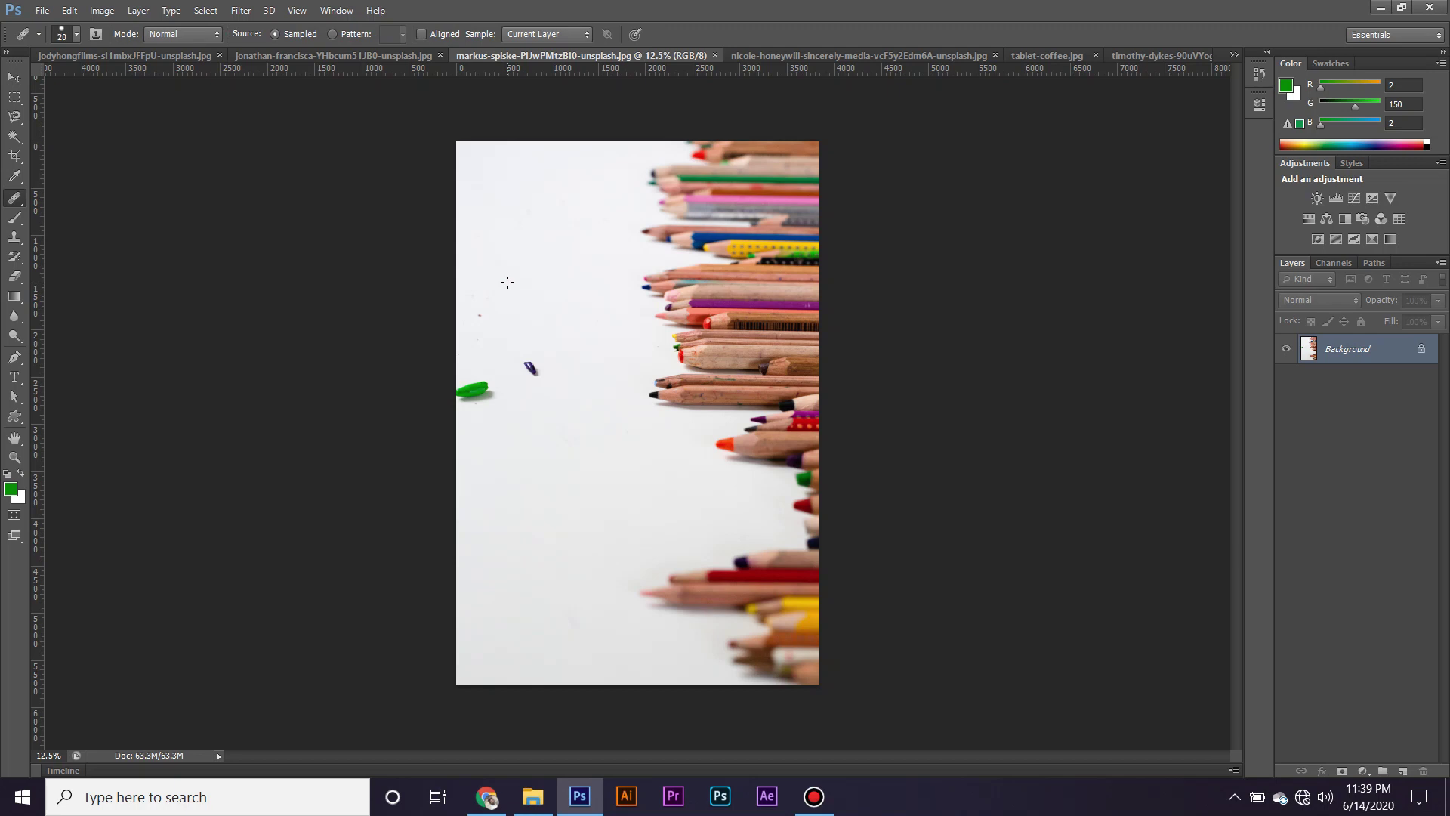
key("bracketright")
key("bracketright")
key("bracketright")
key("bracketright")
key("bracketright")
key("bracketright")
key("bracketleft")
key("bracketleft")
key("bracketleft")
Heal two purple pencil-tip copies onto the white background, then open tablet-coffee.jpg
left_click(546, 449)
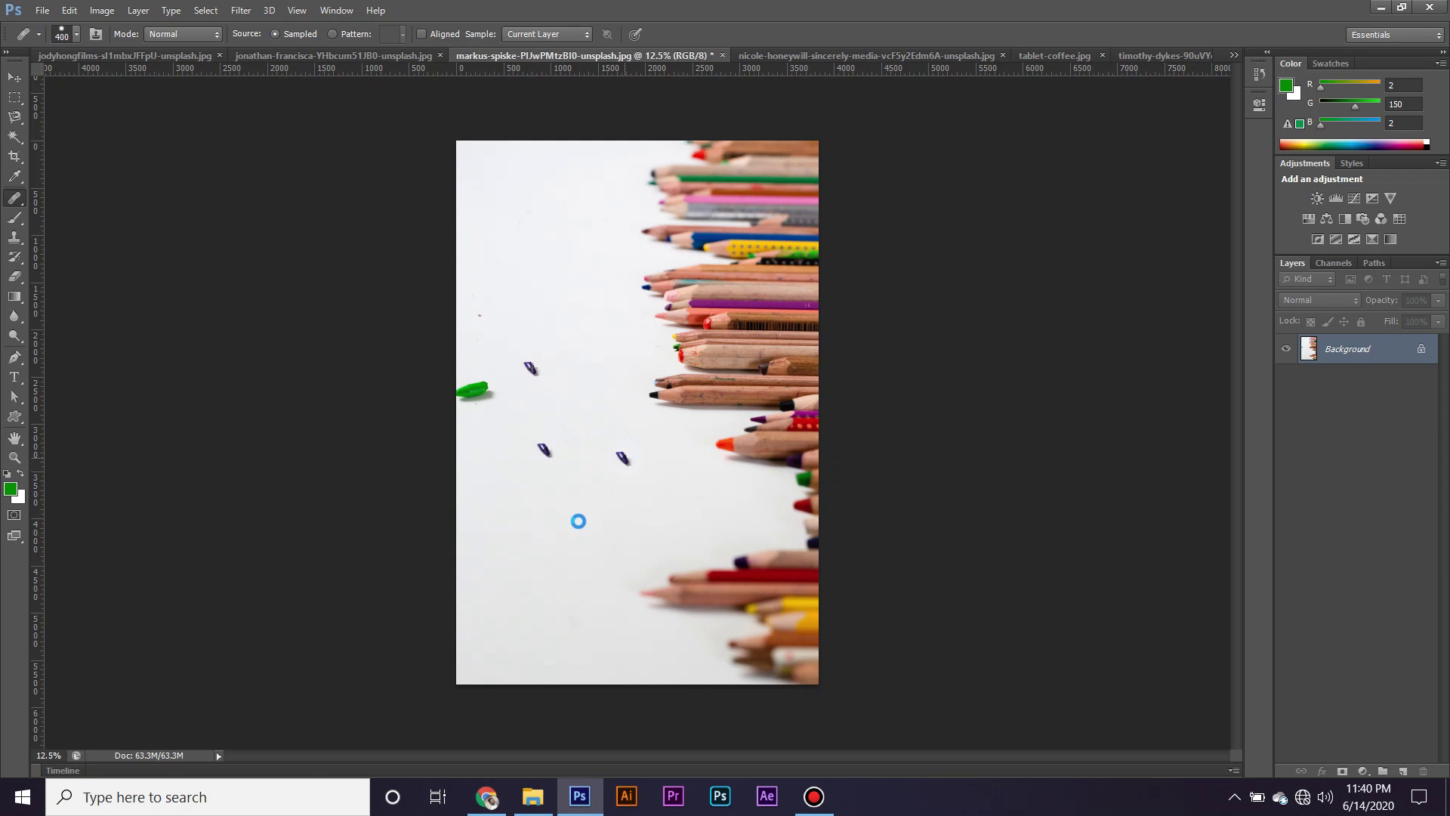
left_click(577, 526)
left_click(1042, 52)
left_click(949, 304)
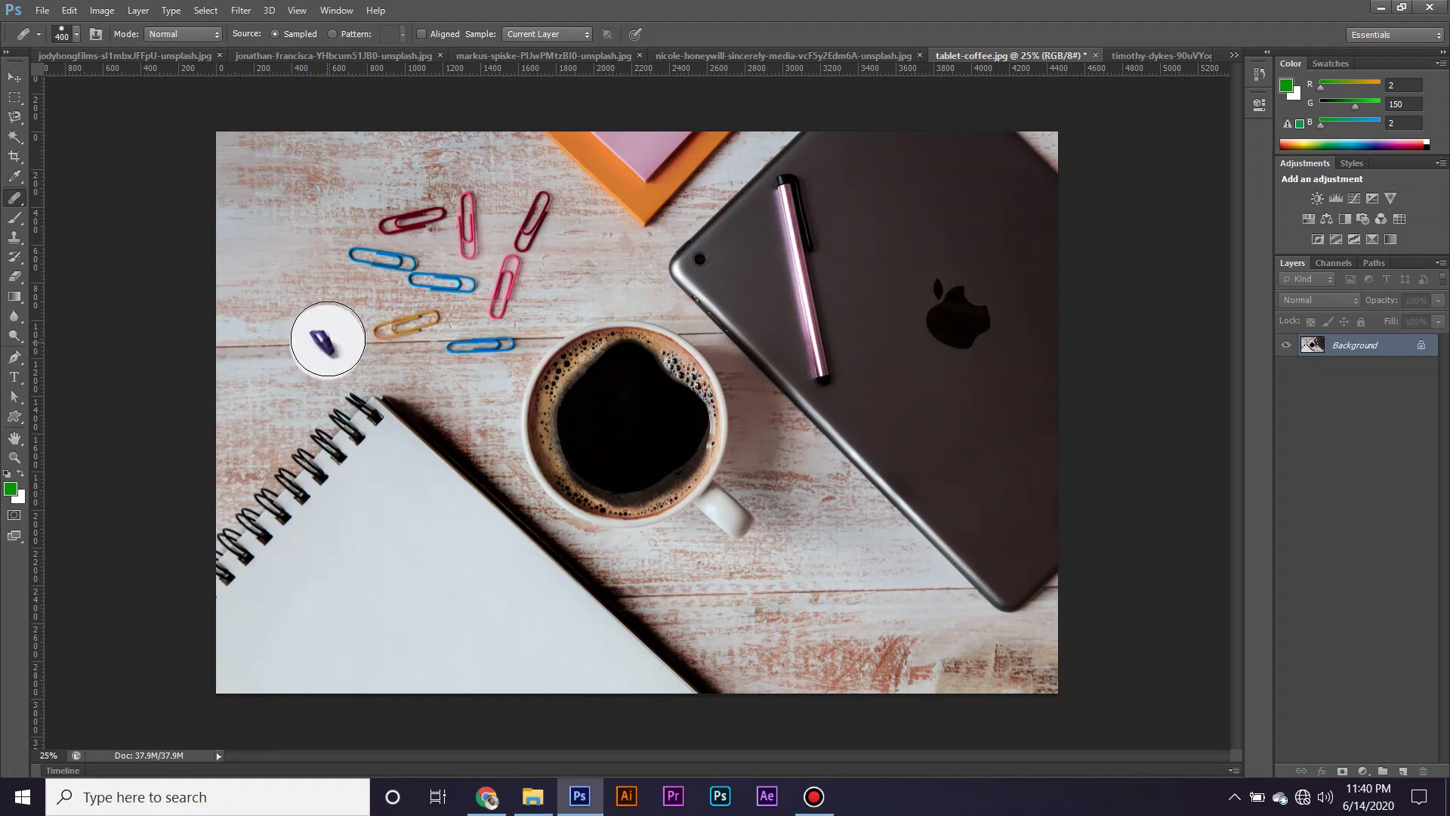
Sample the orange paperclip and heal copies onto the wood and the notebook page
key("alt")
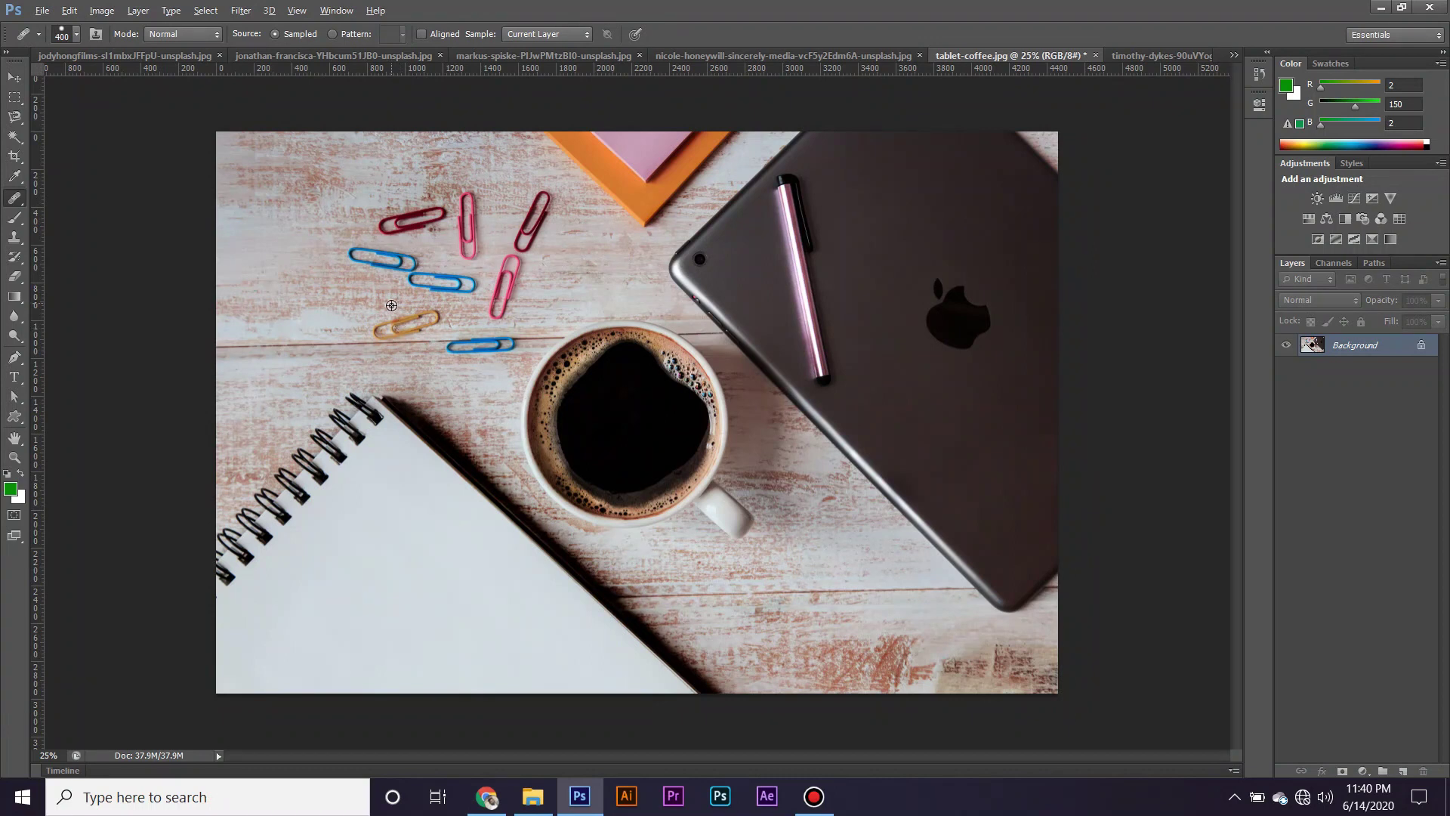
left_click(394, 322, "alt")
left_click_drag(317, 313, 308, 311)
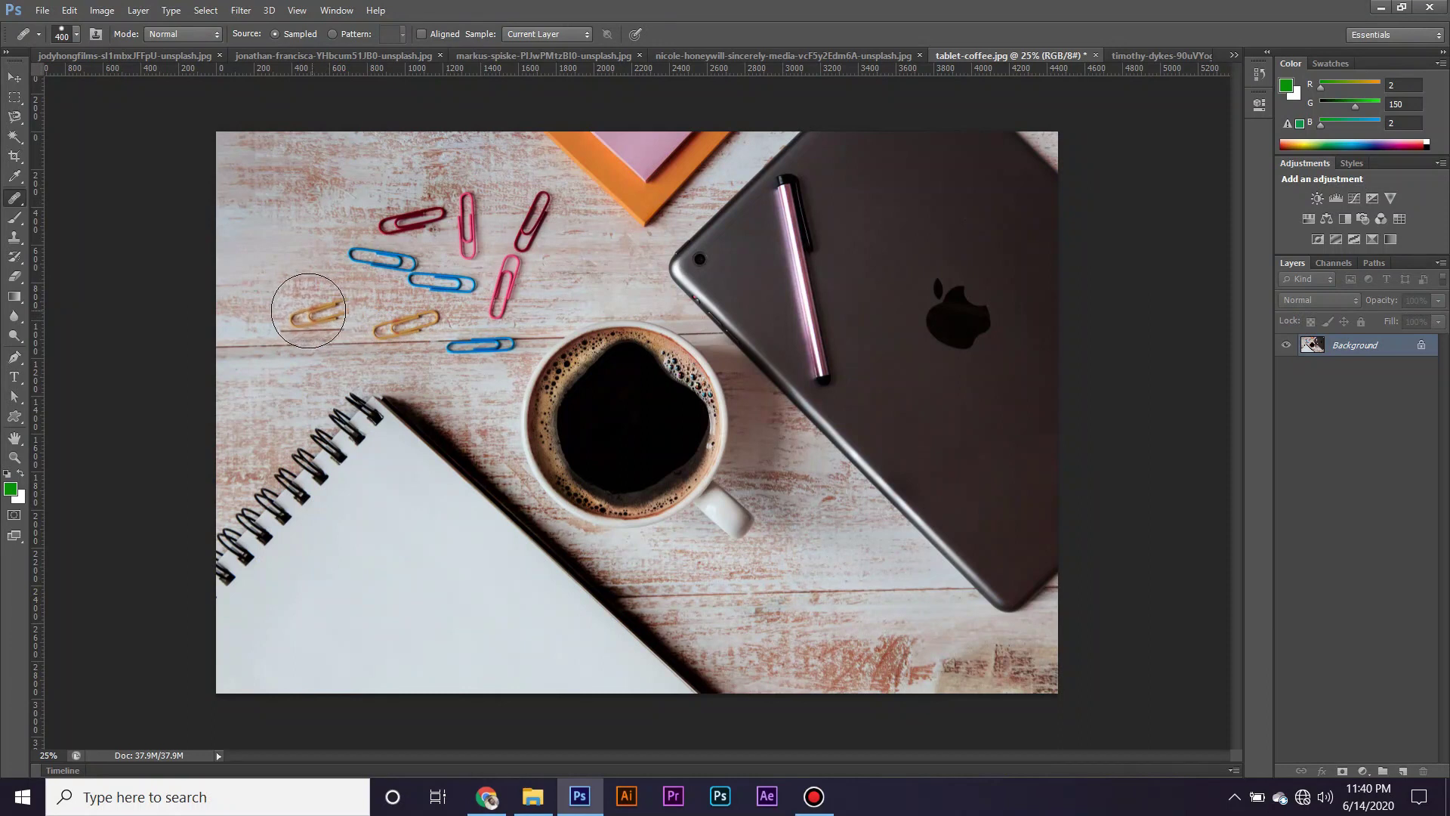
key("ctrl+z")
left_click(286, 309)
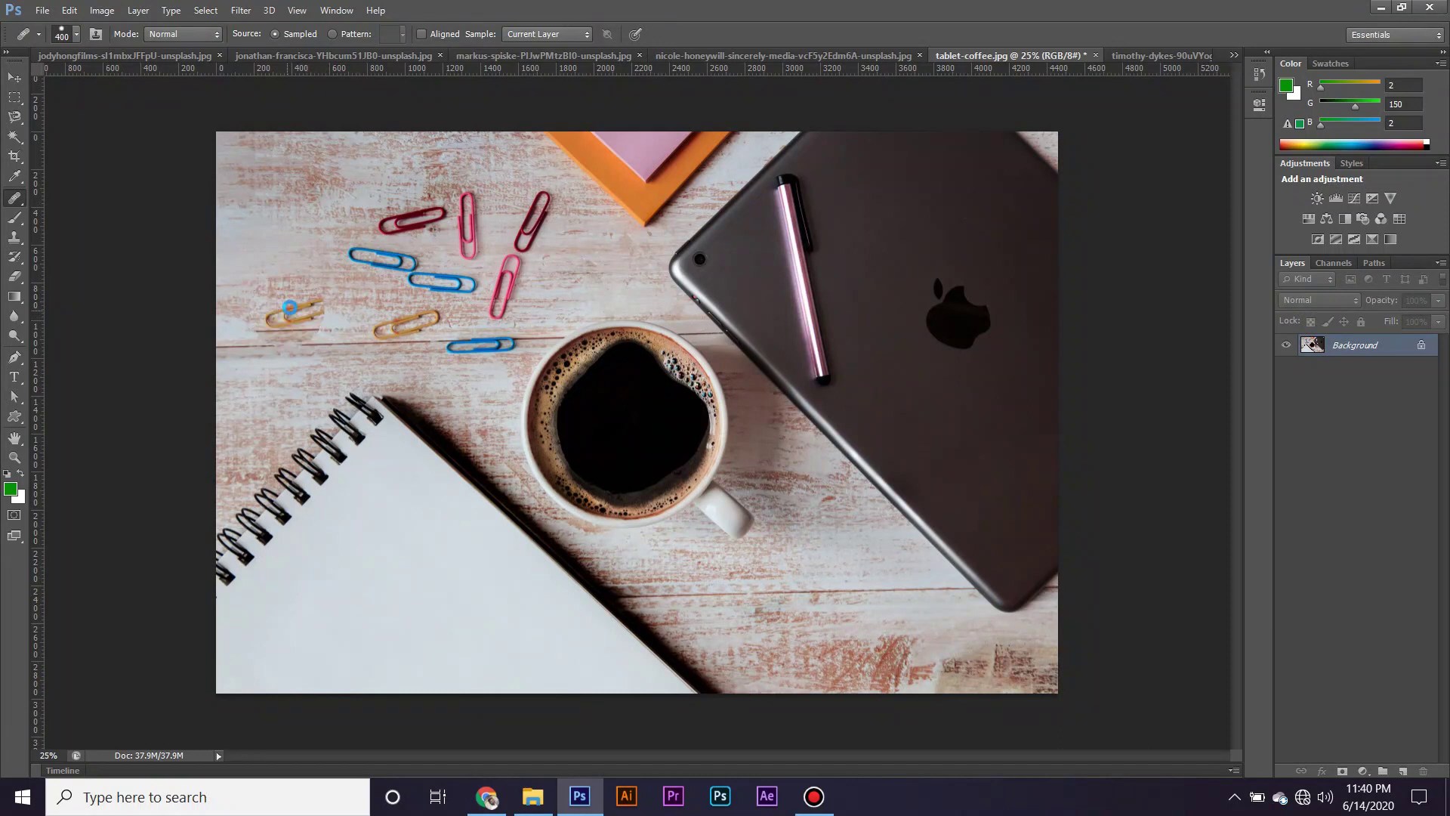
left_click(370, 529)
Spread a blotch of cloned paperclips across the tablet
left_click(513, 566)
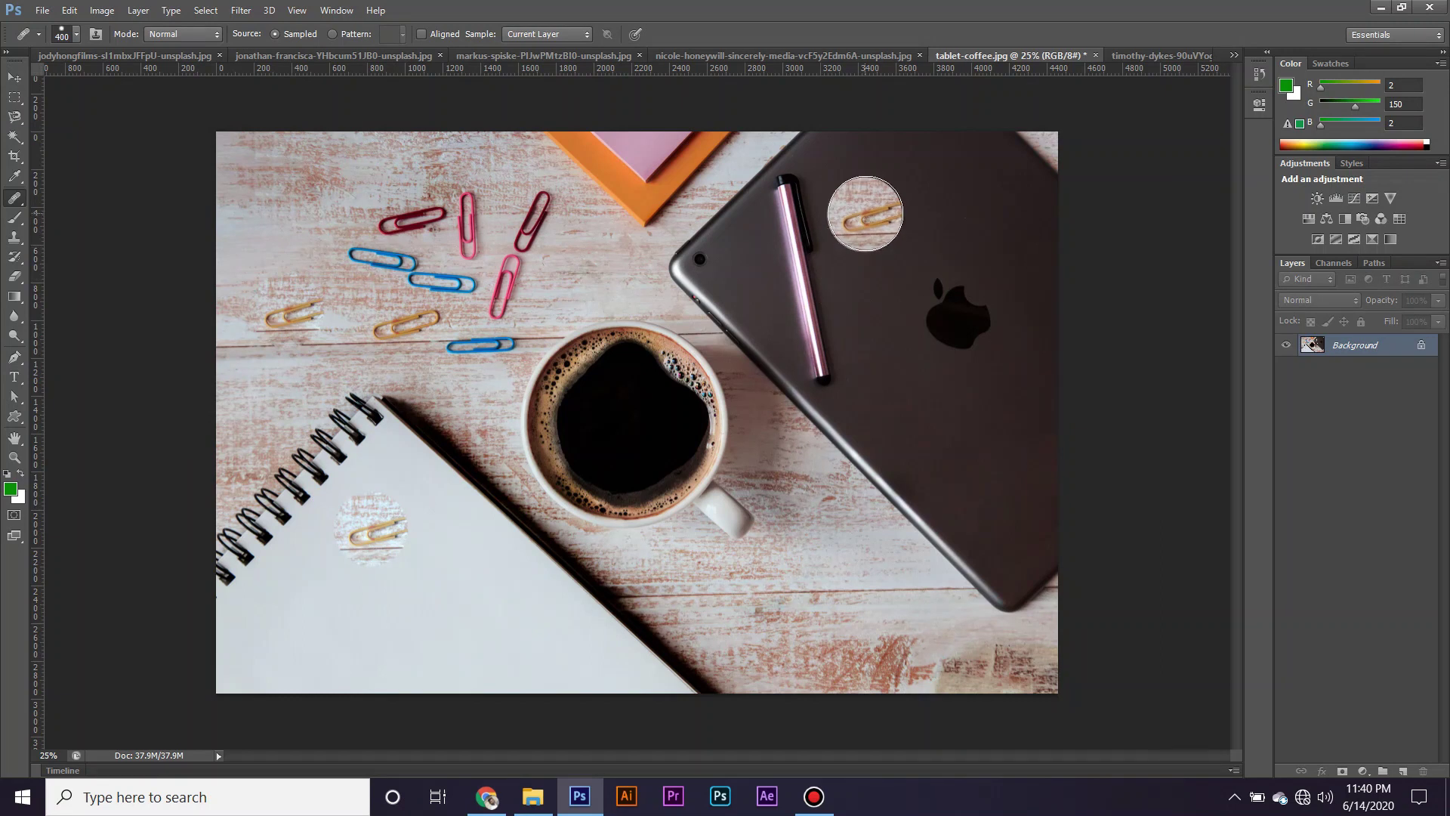
left_click_drag(866, 212, 882, 211)
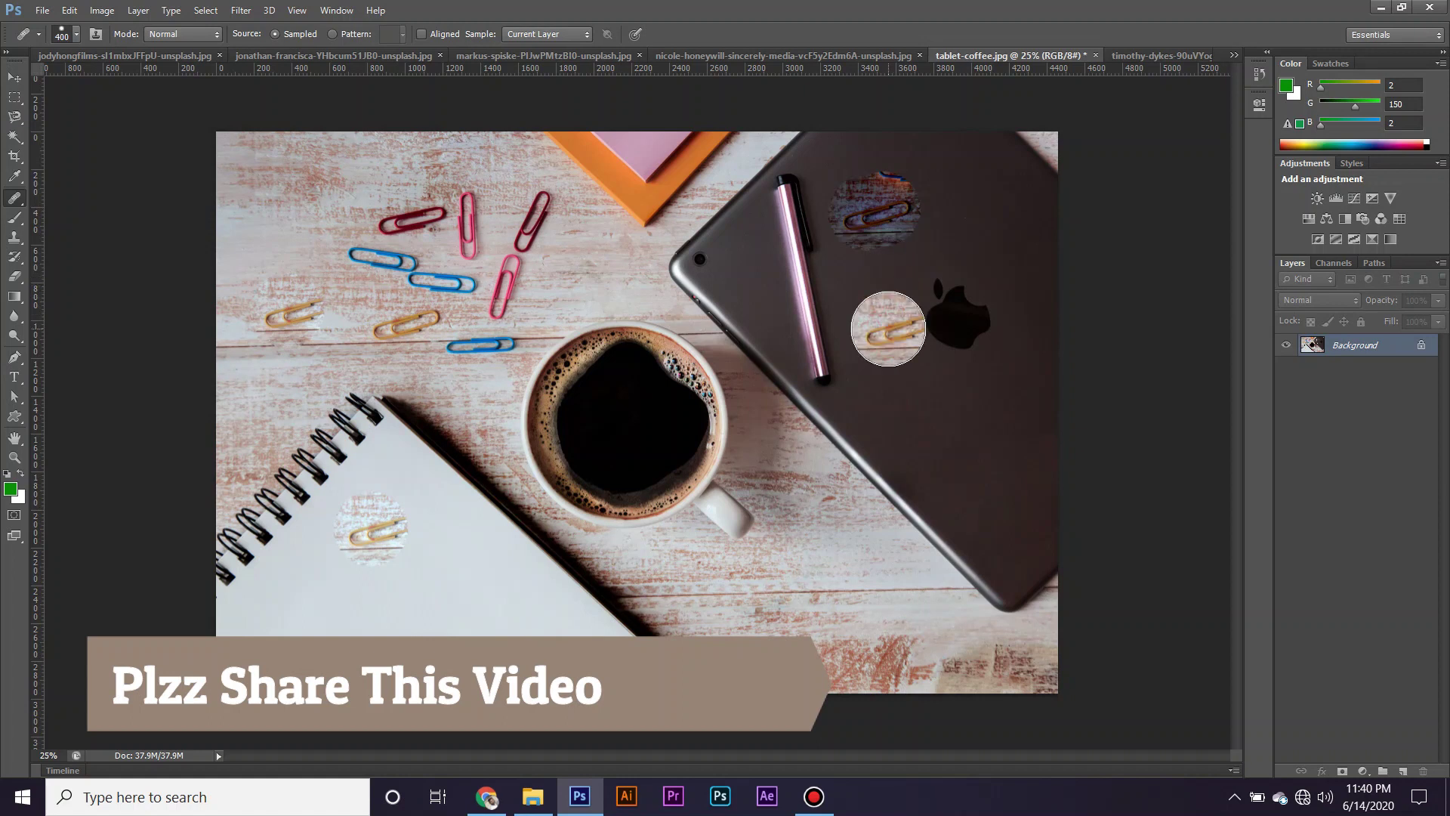
mouse_move(888, 329)
left_mouse_down()
mouse_move(959, 316)
mouse_move(883, 330)
mouse_move(969, 259)
mouse_move(891, 361)
left_mouse_up()
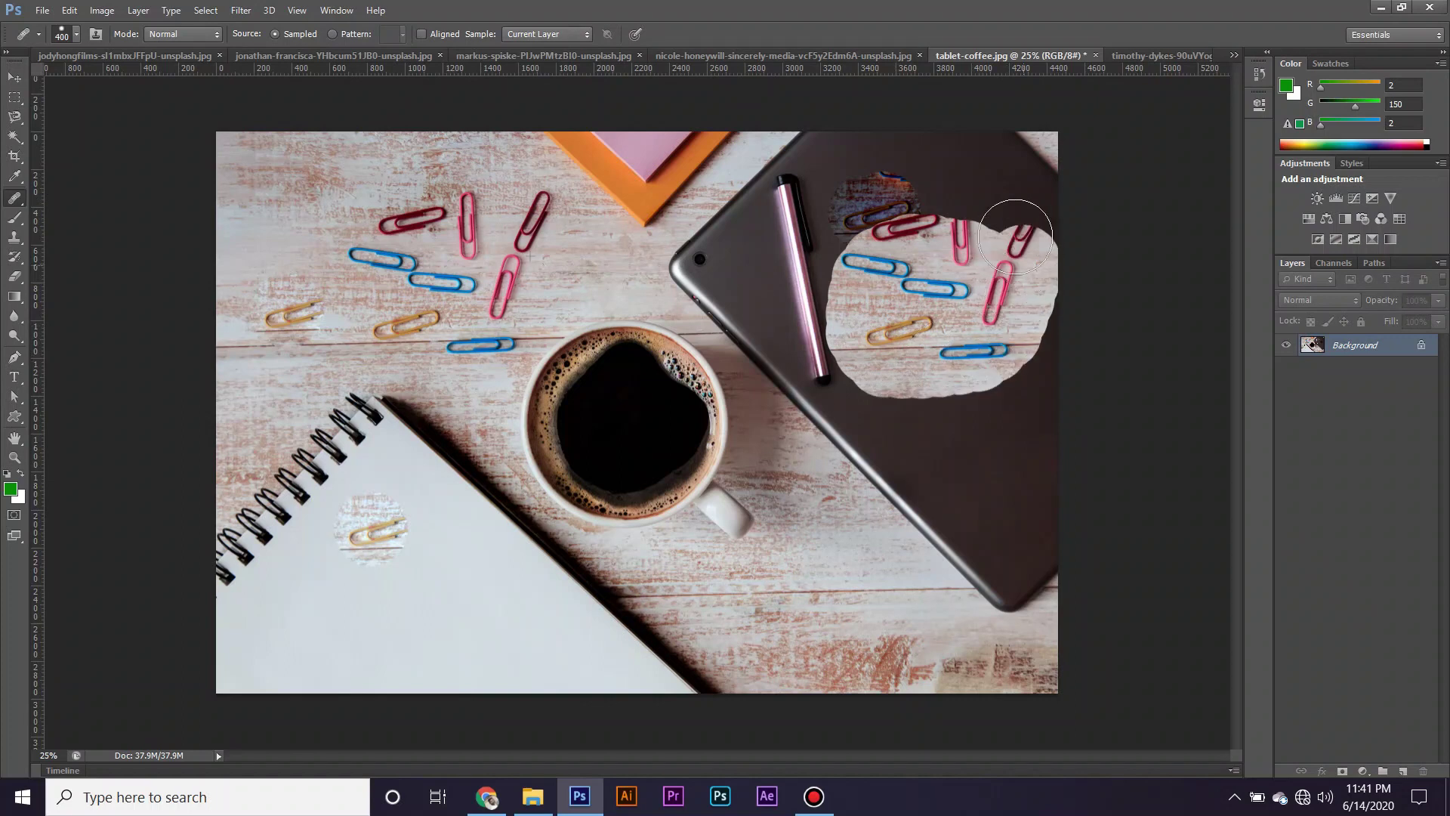
left_click_drag(891, 361, 957, 244)
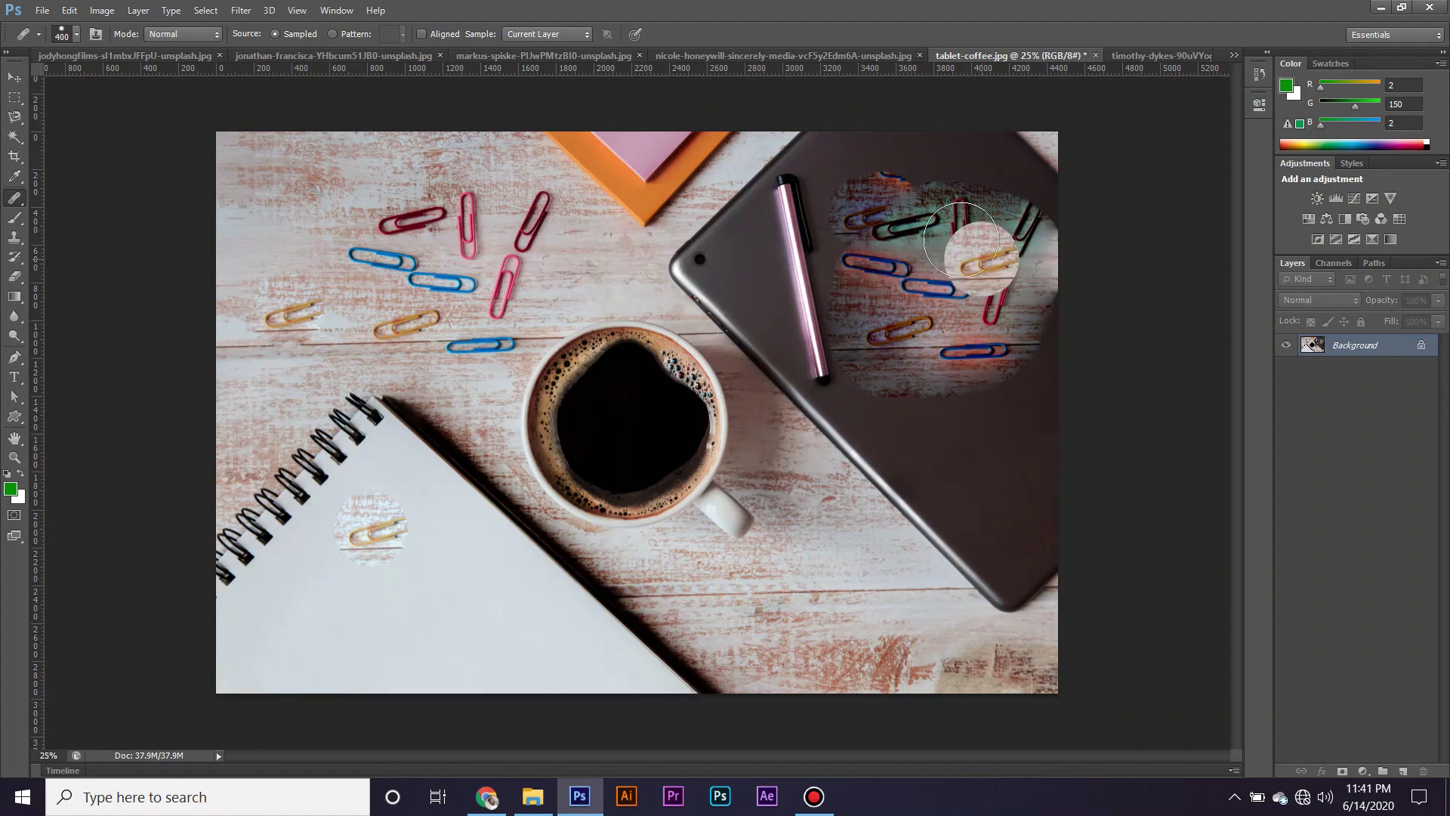
Switch from the Healing Brush to the Patch Tool
right_click(15, 198)
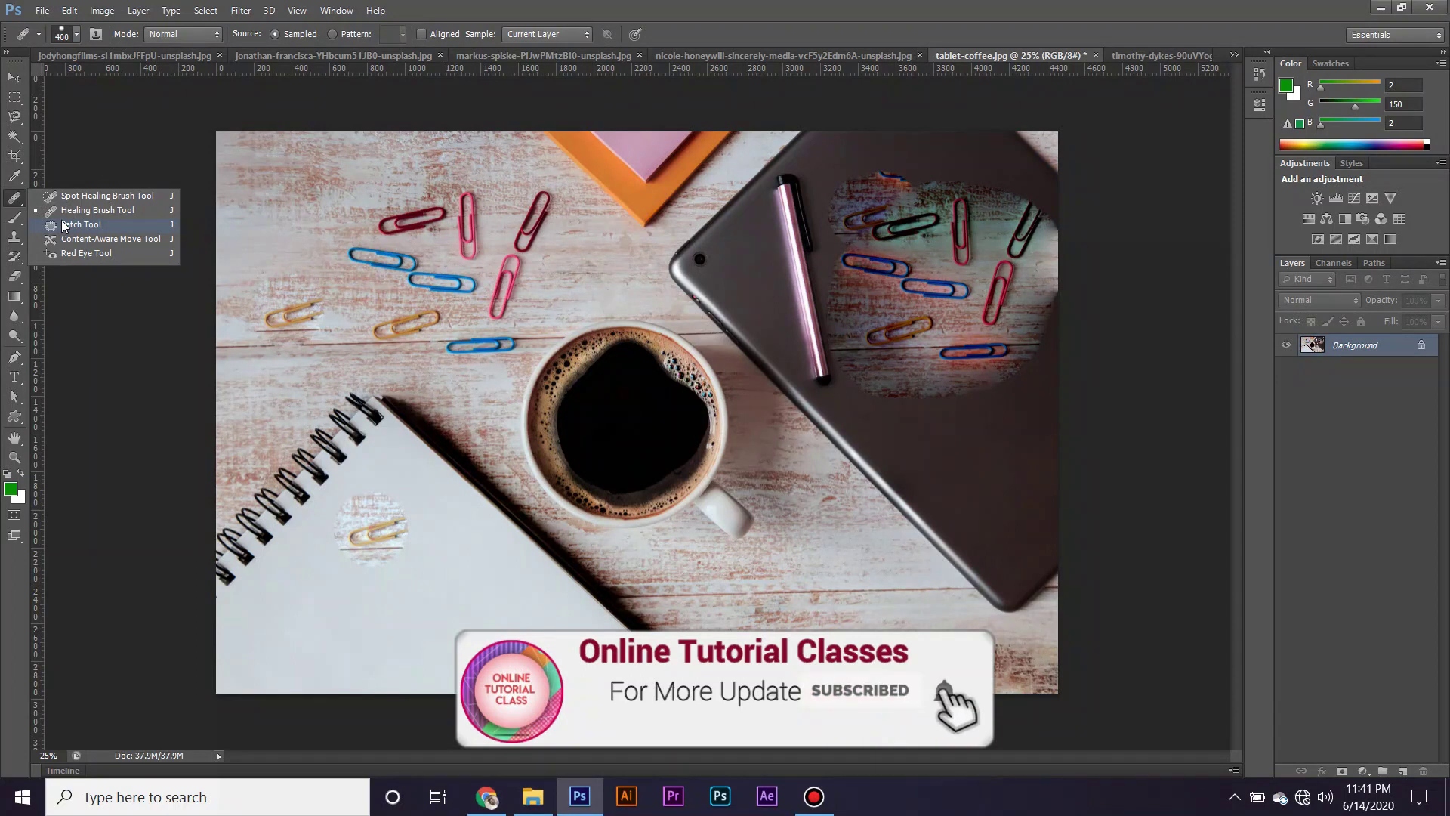
key("Escape")
key("shift+j")
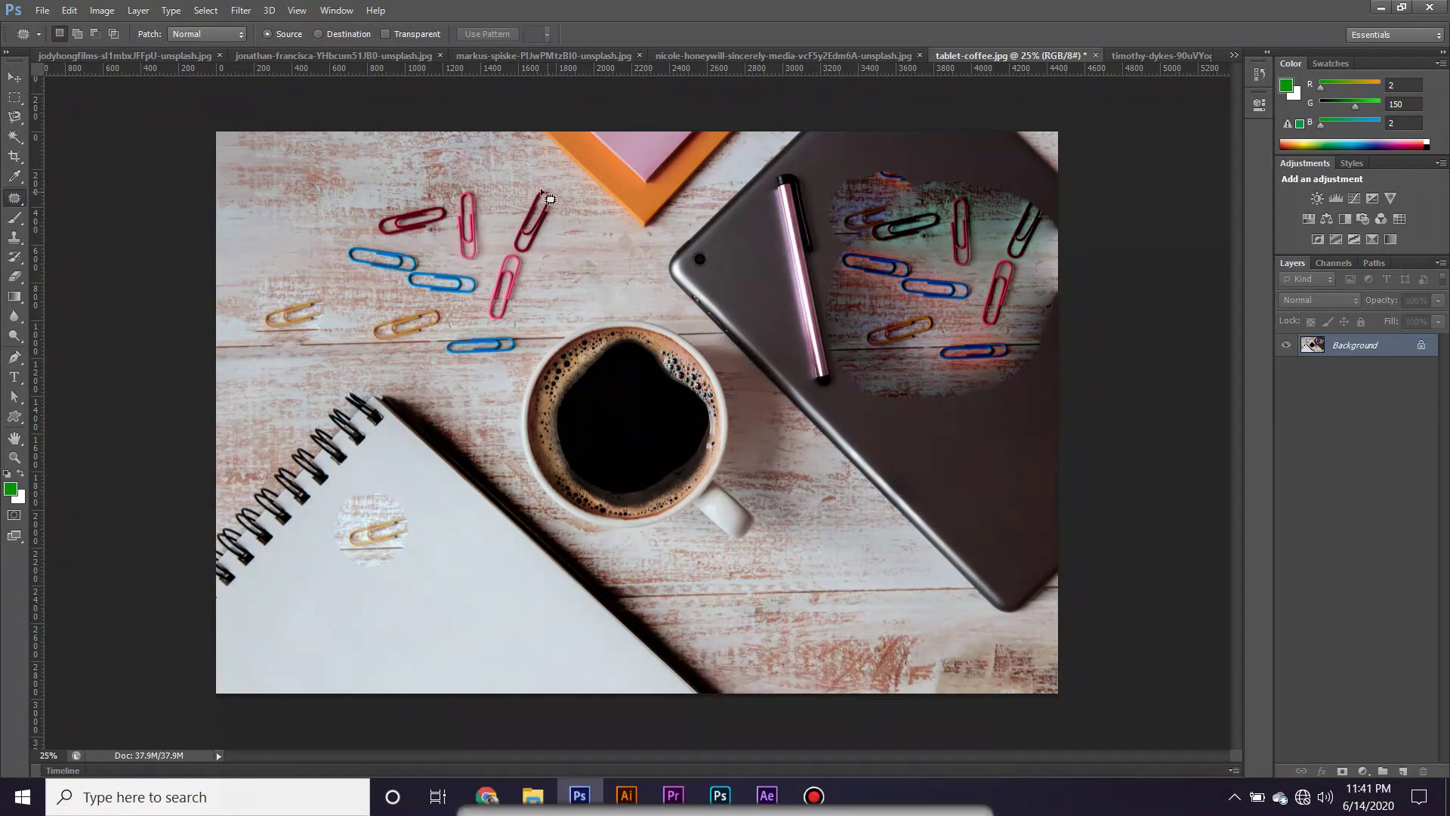
Patch away the lone E tile near the top of the scrabble photo
left_click(780, 56)
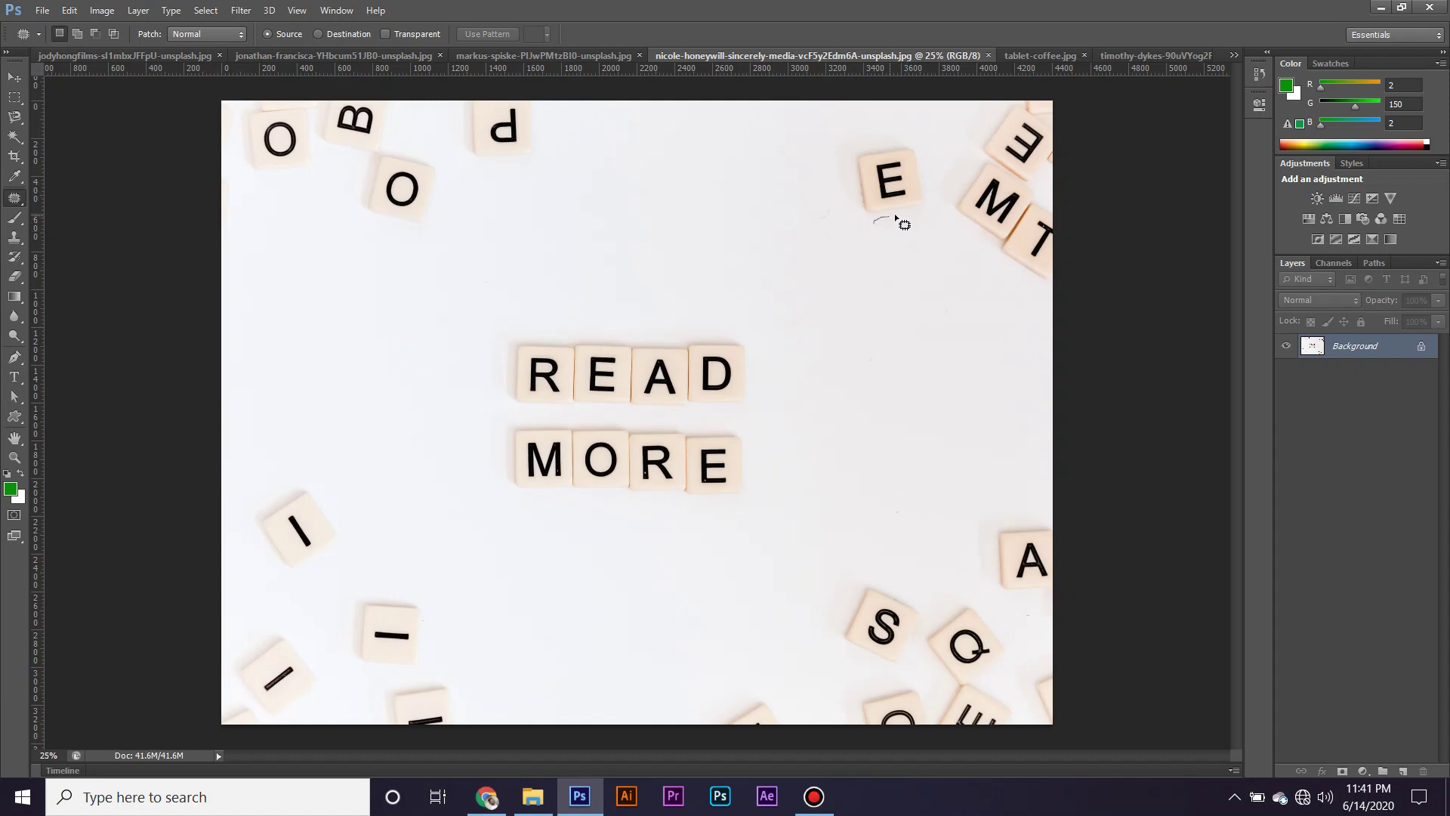
mouse_move(904, 215)
left_mouse_down()
mouse_move(923, 138)
mouse_move(857, 148)
mouse_move(847, 181)
mouse_move(872, 225)
mouse_move(777, 190)
mouse_move(710, 190)
left_mouse_up()
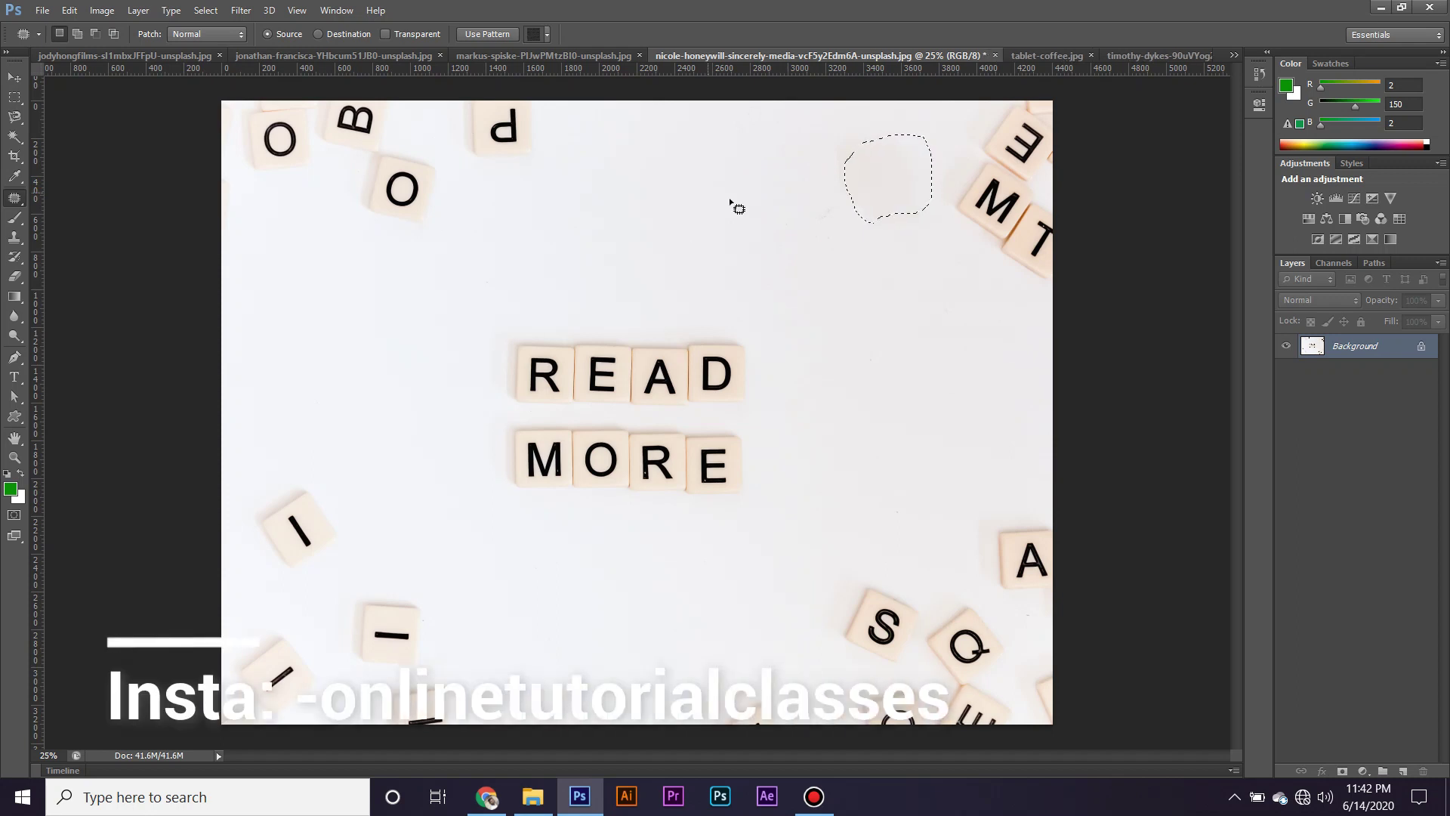
left_click(751, 202)
Patch the word READ with a copy of MORE and deselect
mouse_move(766, 307)
left_mouse_down()
mouse_move(521, 418)
mouse_move(790, 386)
mouse_move(764, 300)
left_mouse_up()
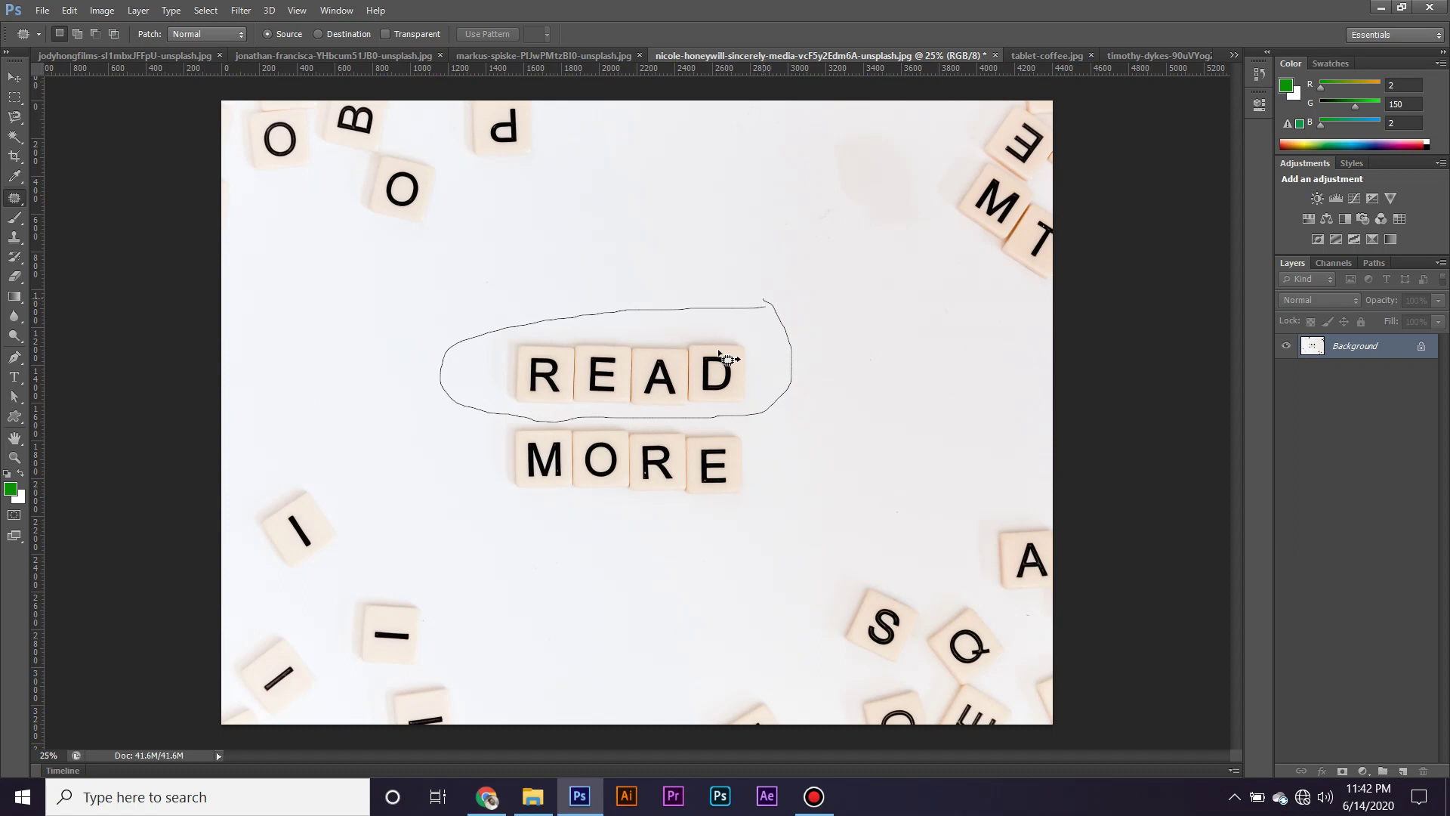
mouse_move(726, 359)
left_mouse_down()
mouse_move(718, 440)
mouse_move(703, 455)
mouse_move(715, 448)
left_mouse_up()
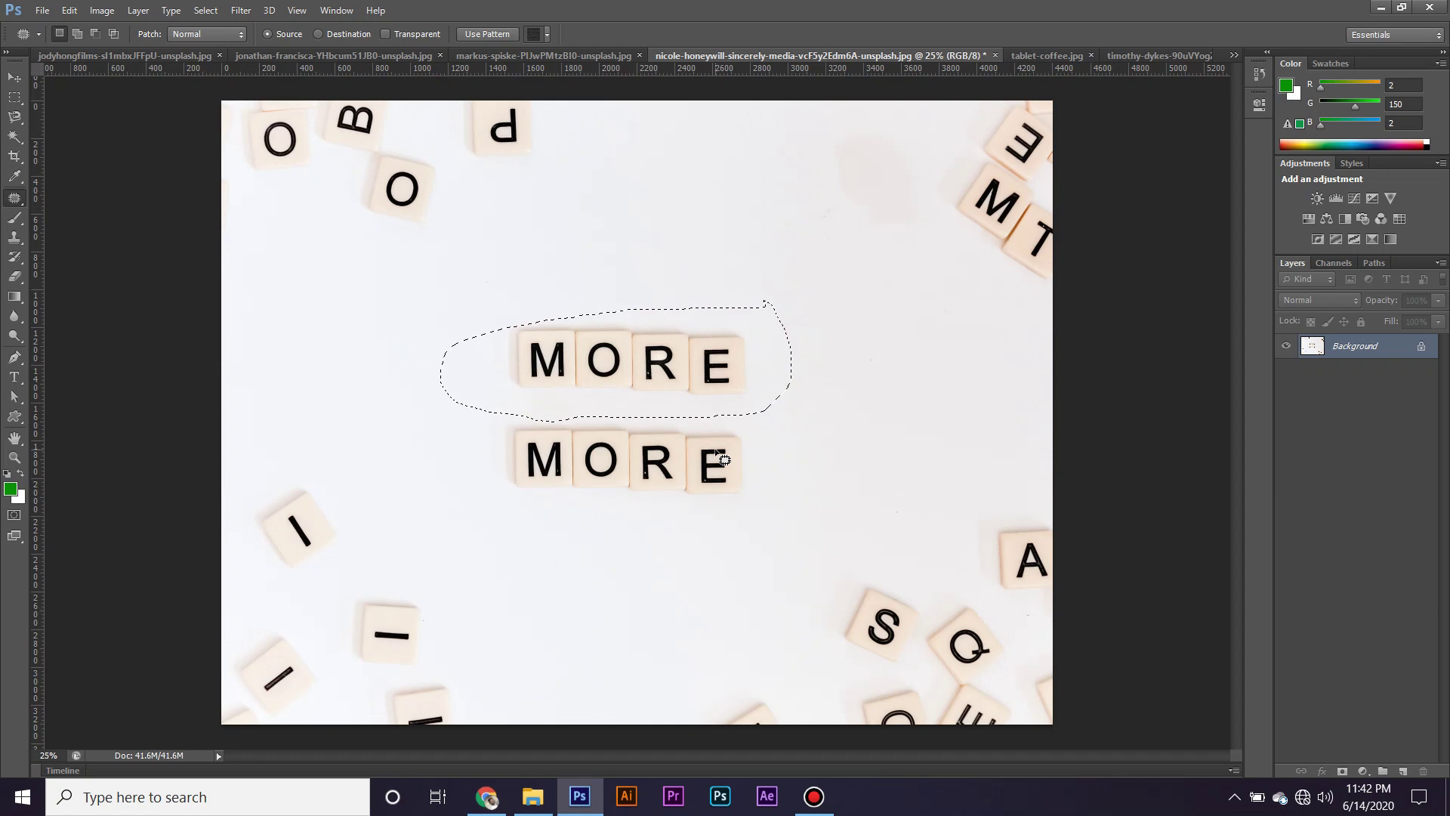
key("ctrl+d")
On the jonathan-francisca watch photo, patch a second cufflink just above the original
left_click(537, 57)
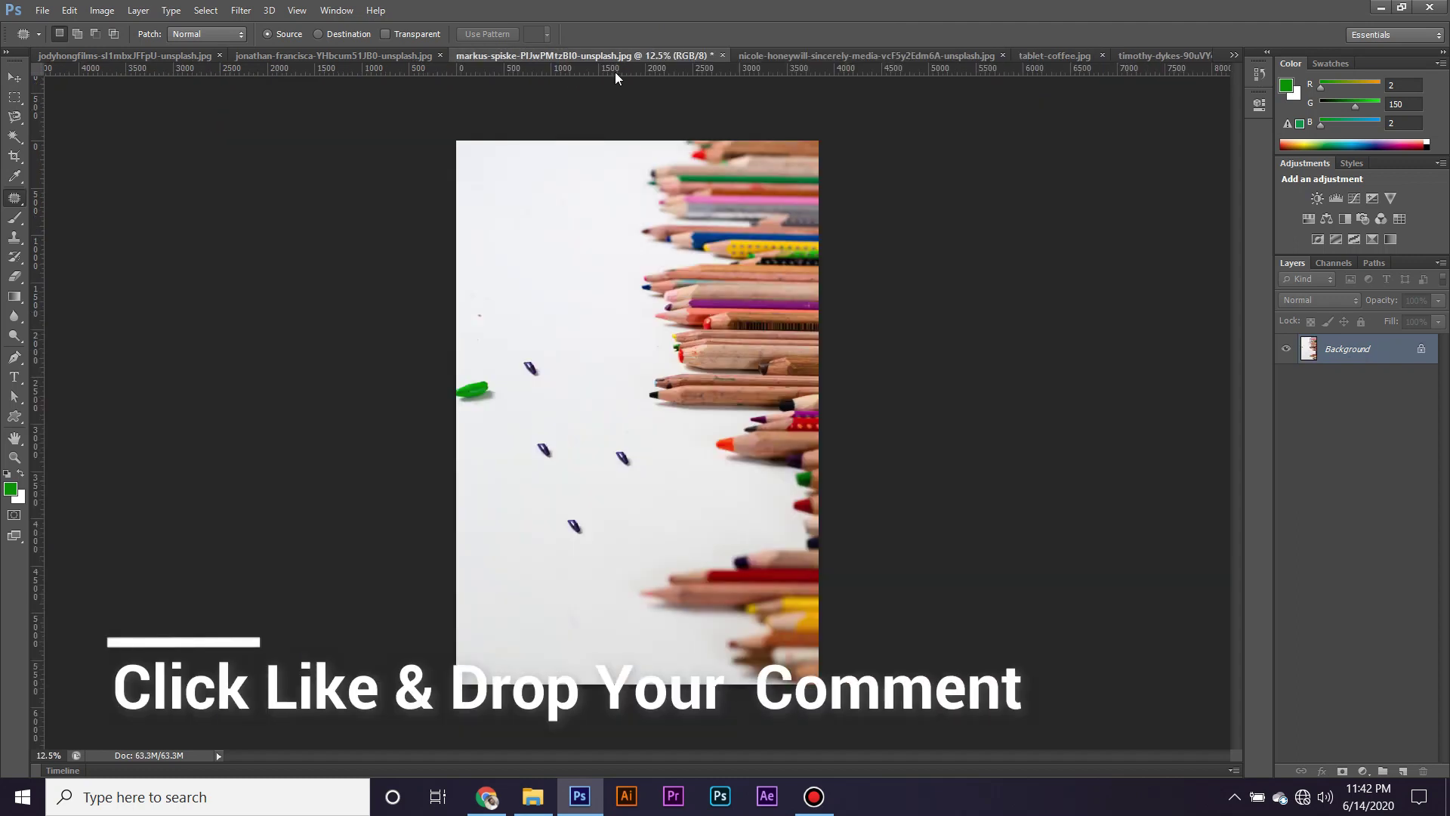
left_click(333, 58)
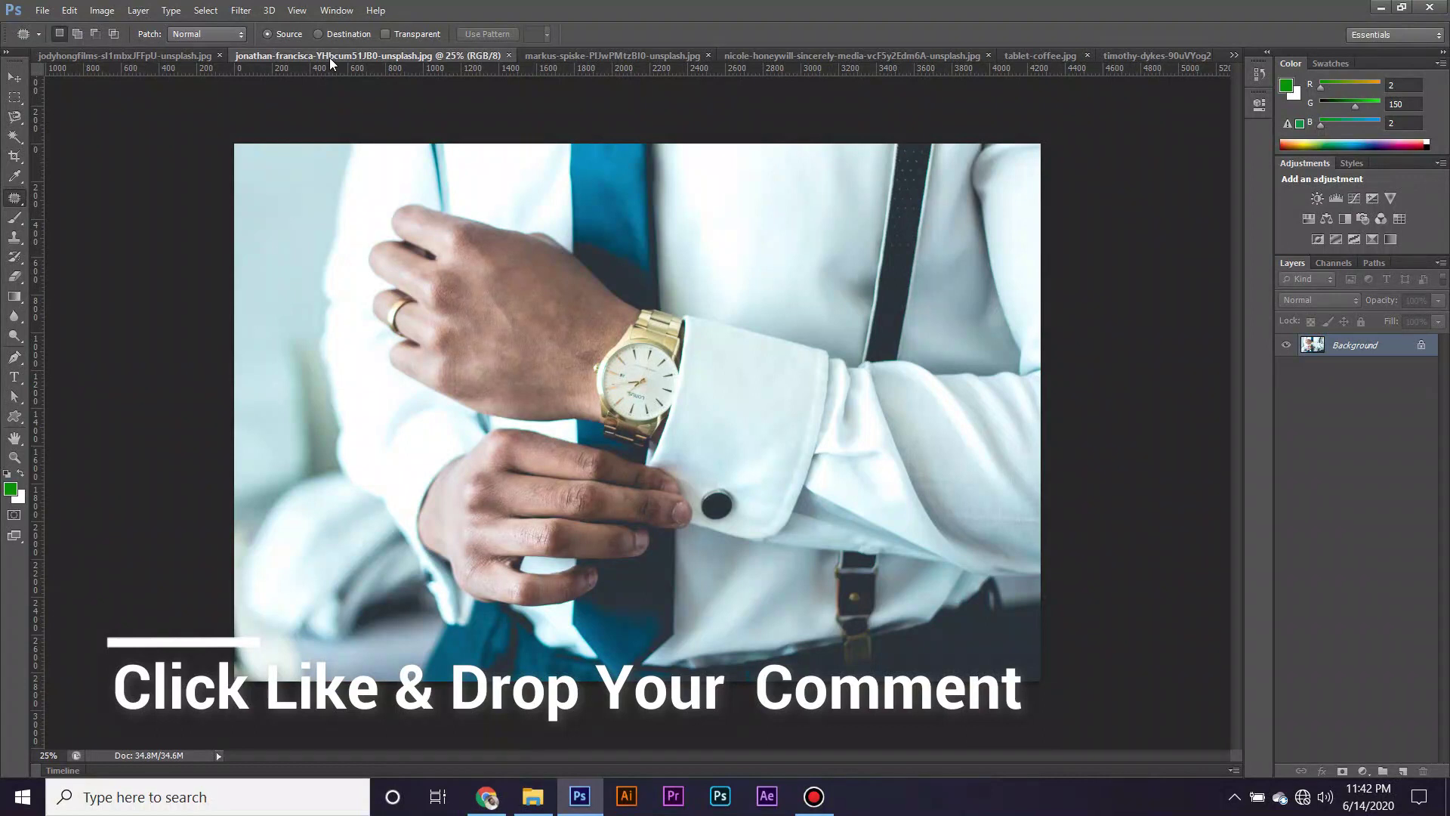
mouse_move(730, 488)
left_mouse_down()
mouse_move(696, 492)
mouse_move(715, 523)
left_mouse_up()
left_click_drag(715, 523, 737, 470)
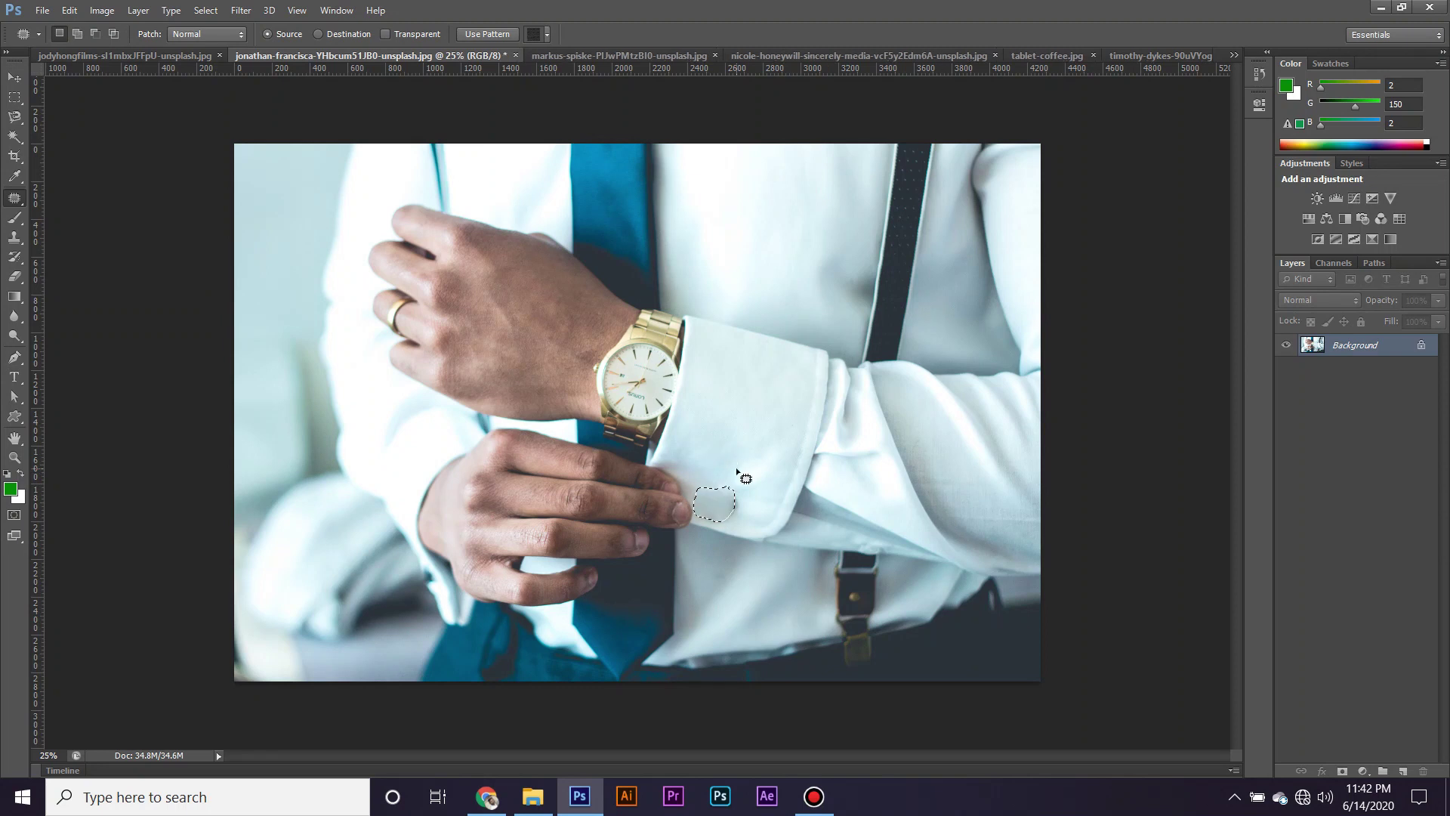
key("ctrl+z")
key("ctrl+d")
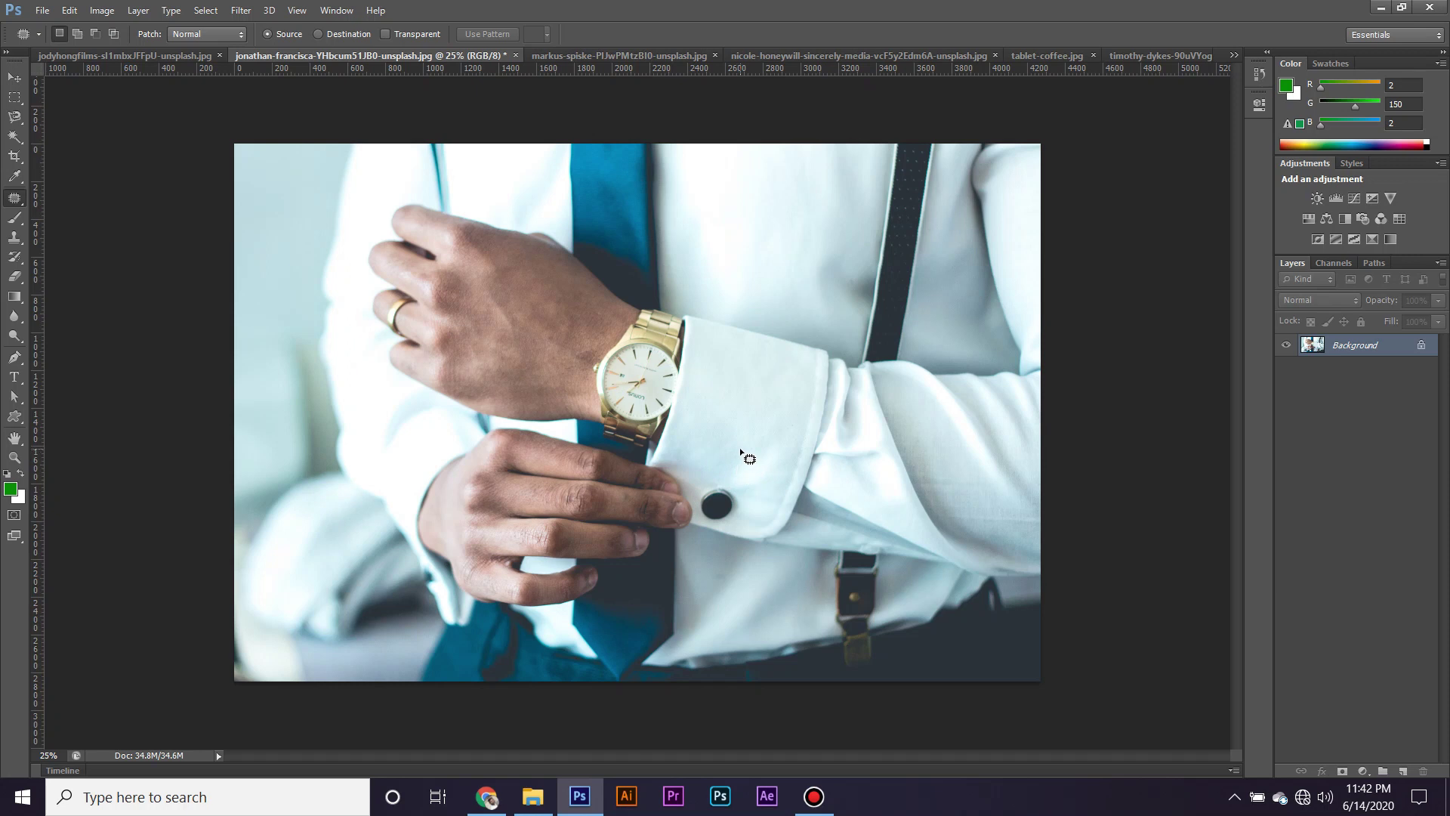
mouse_move(722, 453)
left_mouse_down()
mouse_move(727, 486)
mouse_move(745, 450)
mouse_move(719, 508)
left_mouse_up()
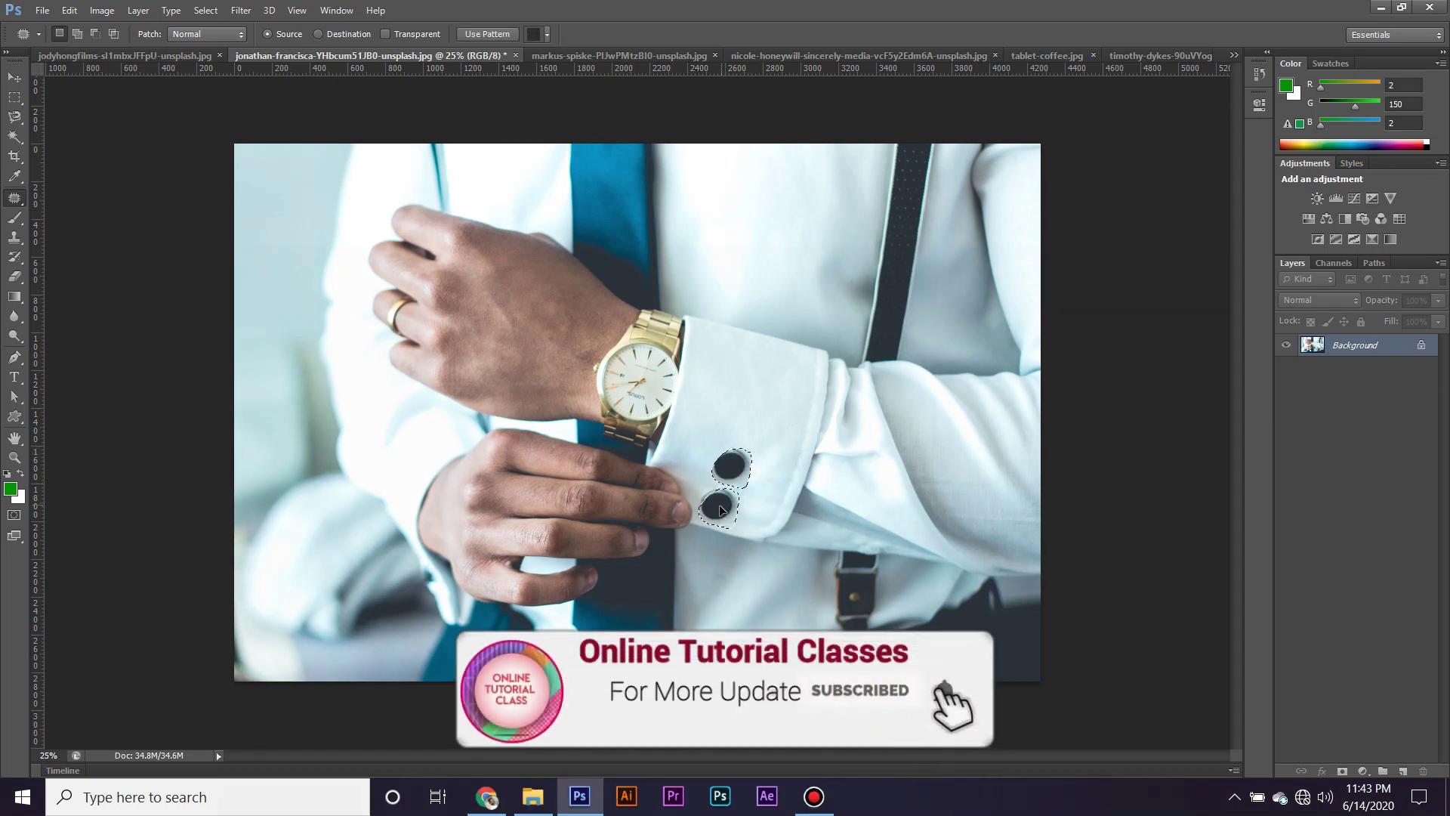
left_click(716, 500)
key("ctrl+d")
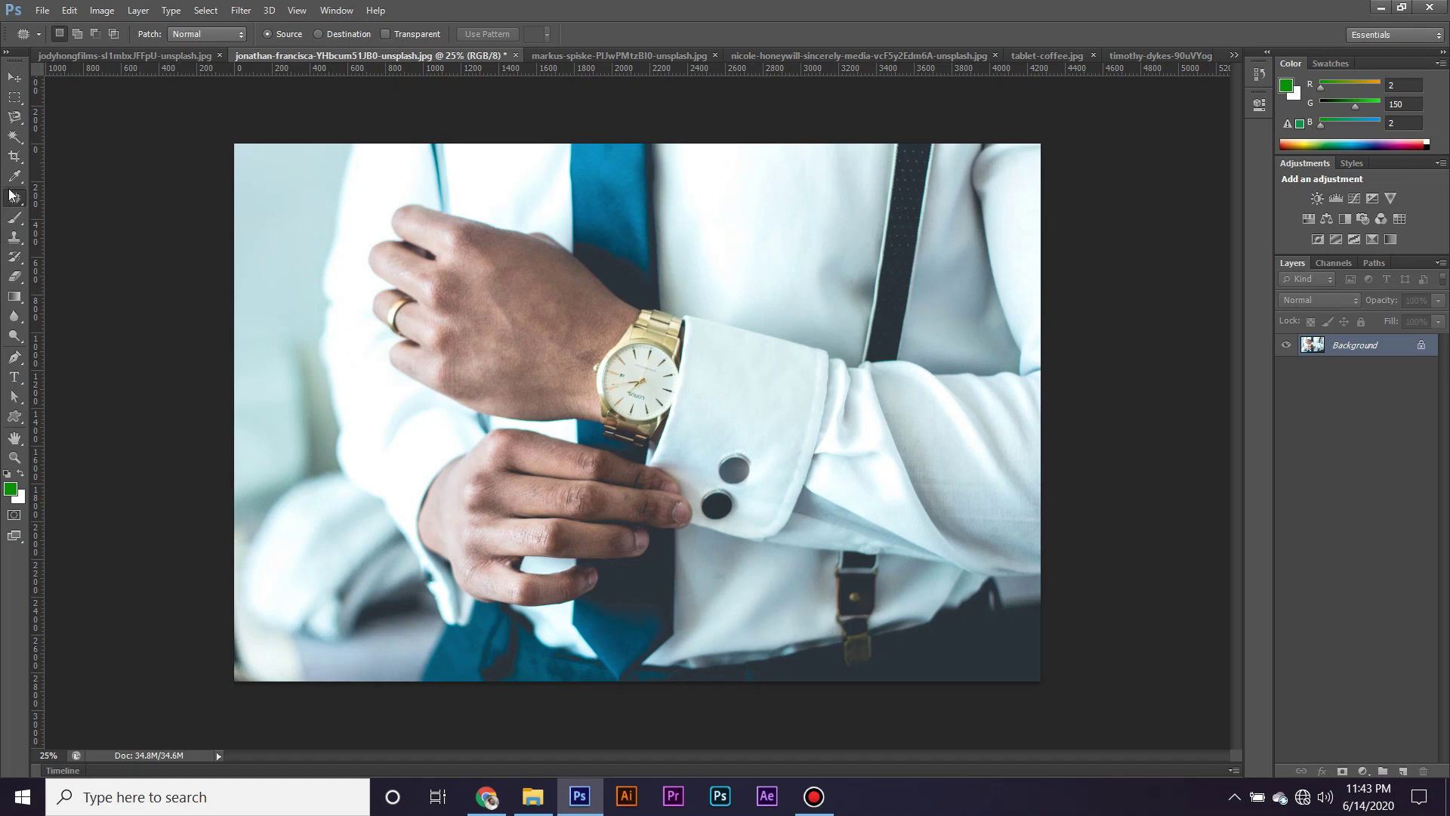
left_click(19, 219)
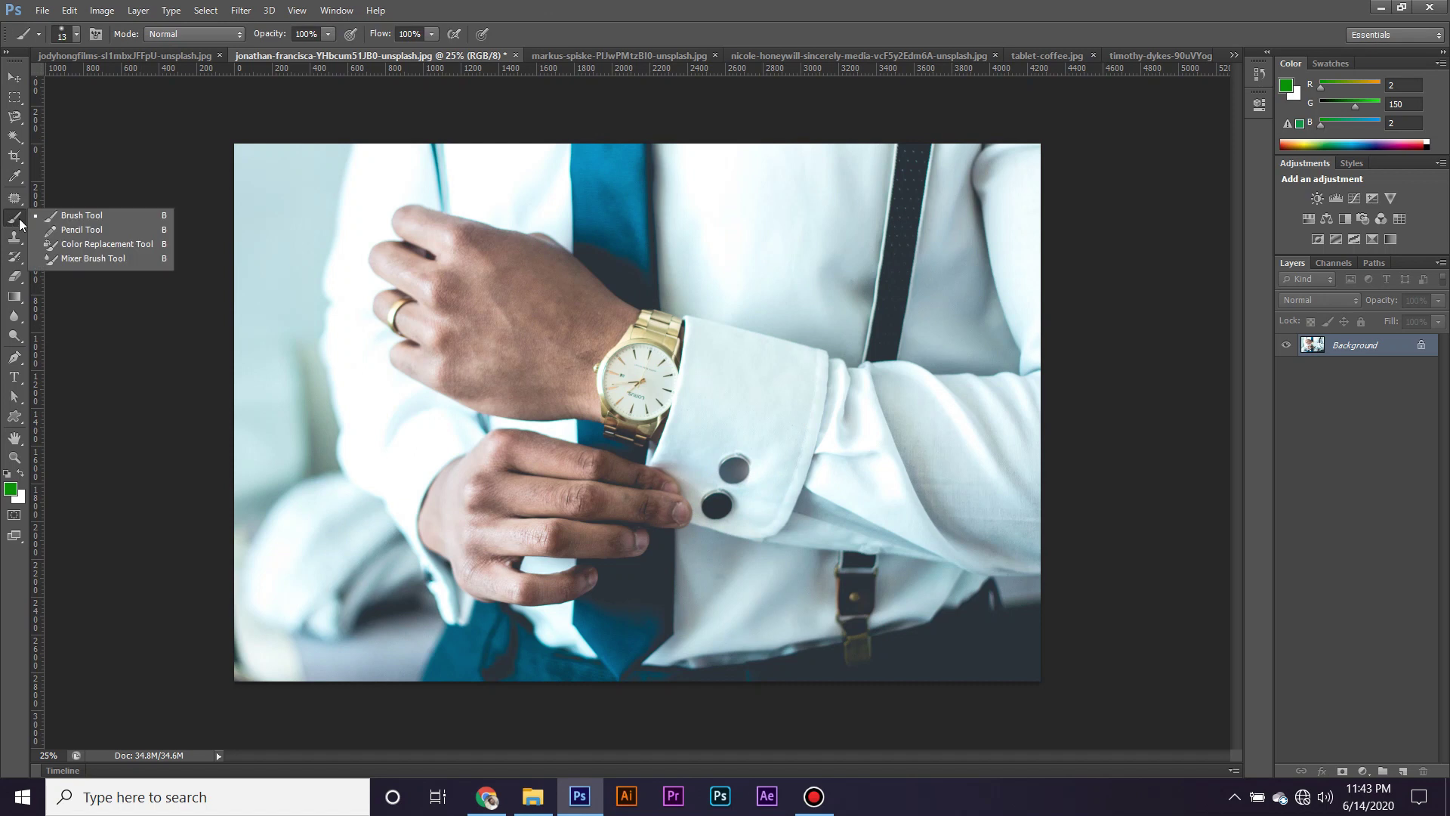
left_click(84, 221)
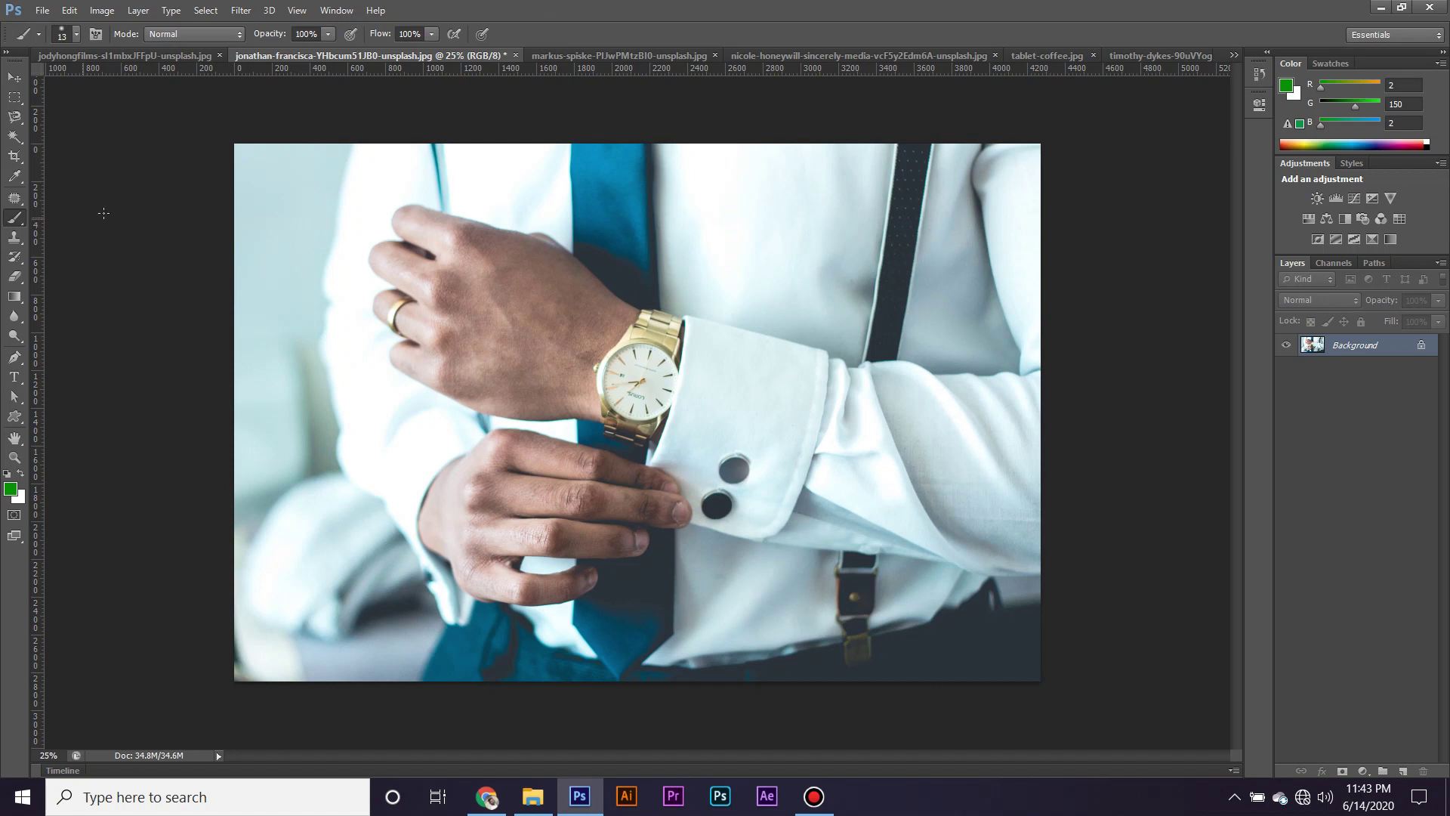
left_click(571, 57)
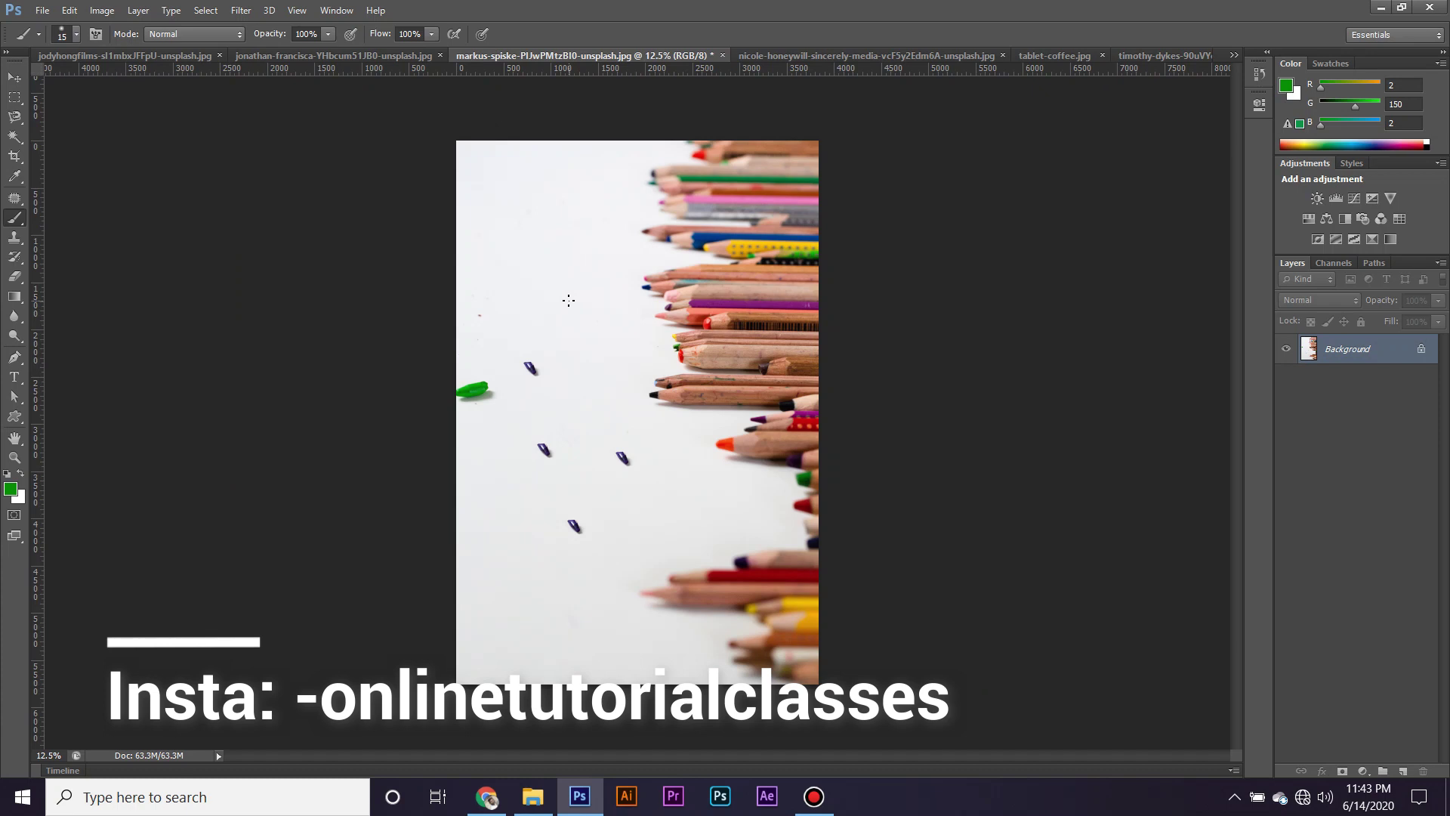
key("bracketright")
left_click(77, 30)
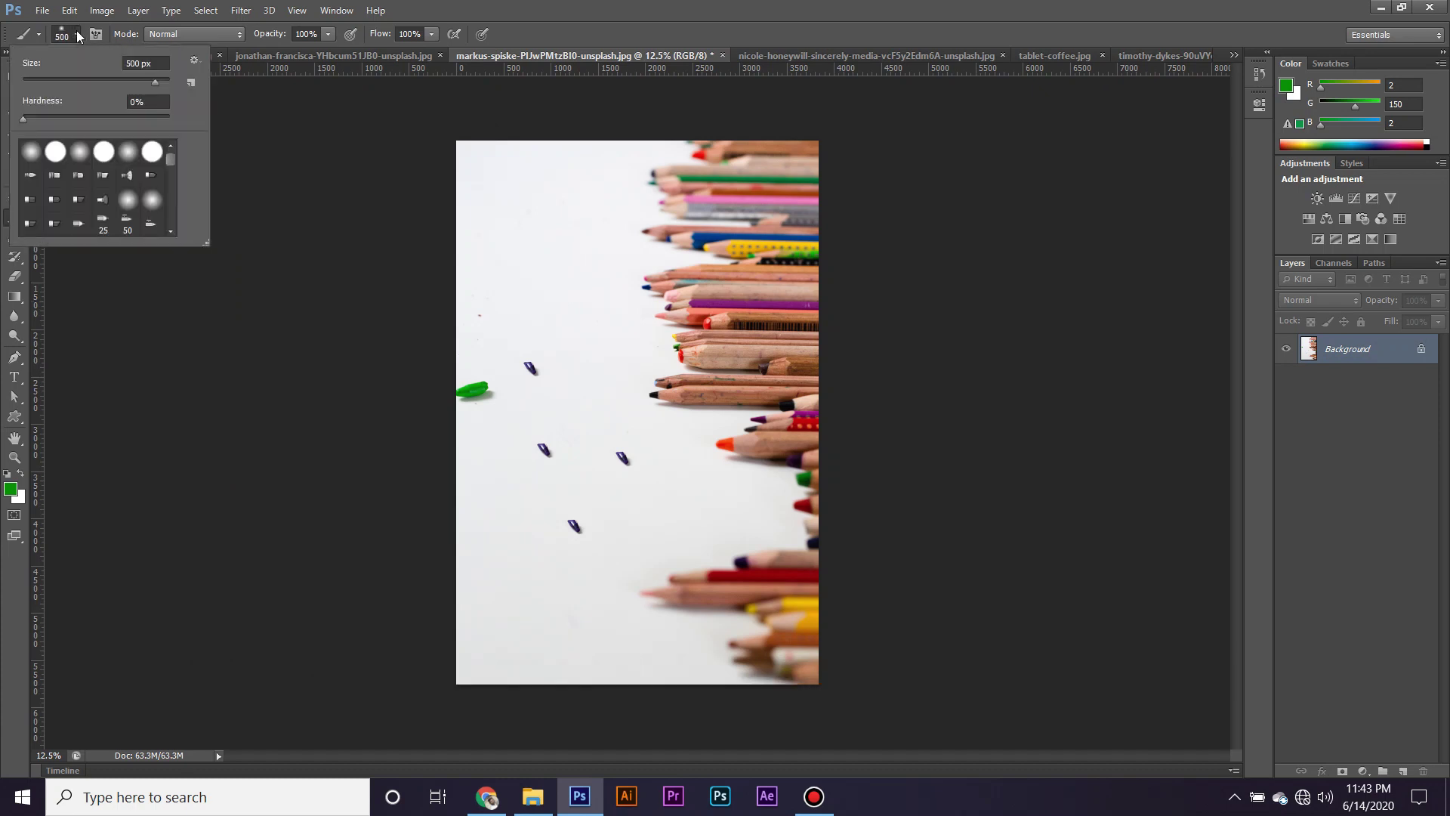
left_click(29, 160)
left_click(58, 154)
double_click(30, 156)
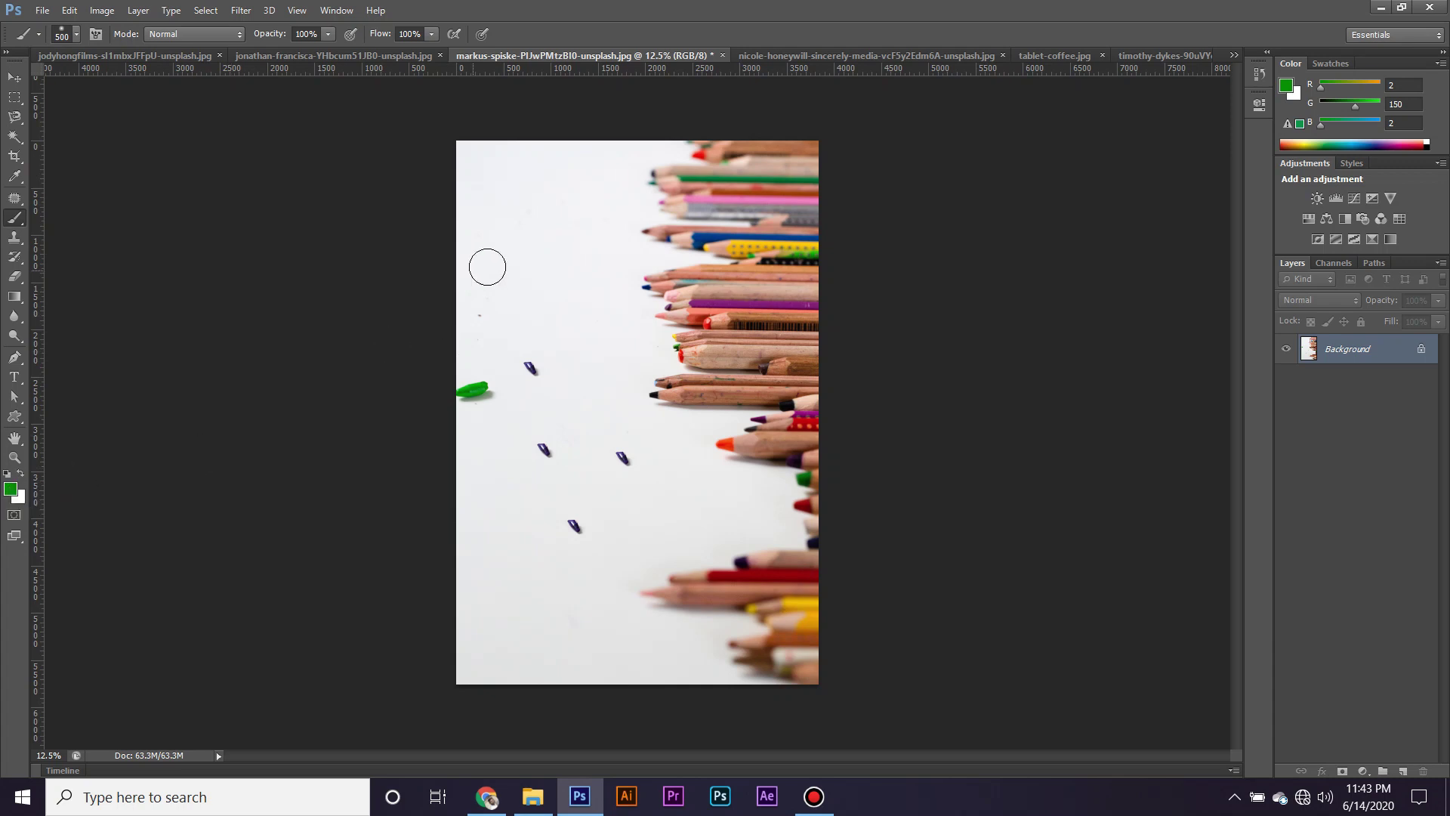
mouse_move(504, 198)
left_mouse_down()
mouse_move(590, 250)
mouse_move(604, 500)
mouse_move(635, 457)
mouse_move(569, 512)
mouse_move(518, 355)
mouse_move(453, 394)
mouse_move(506, 376)
mouse_move(509, 401)
left_mouse_up()
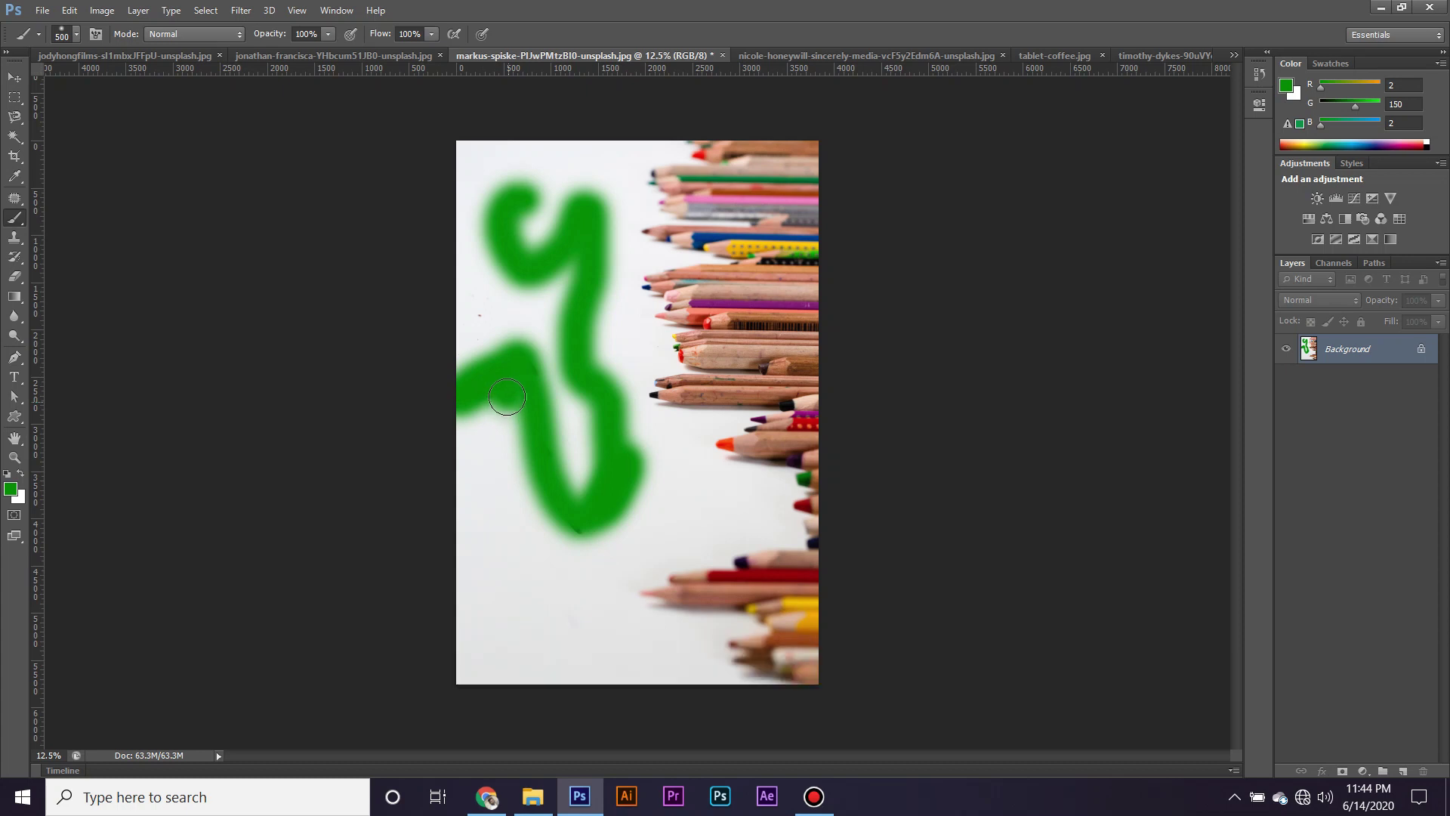
right_click(20, 219)
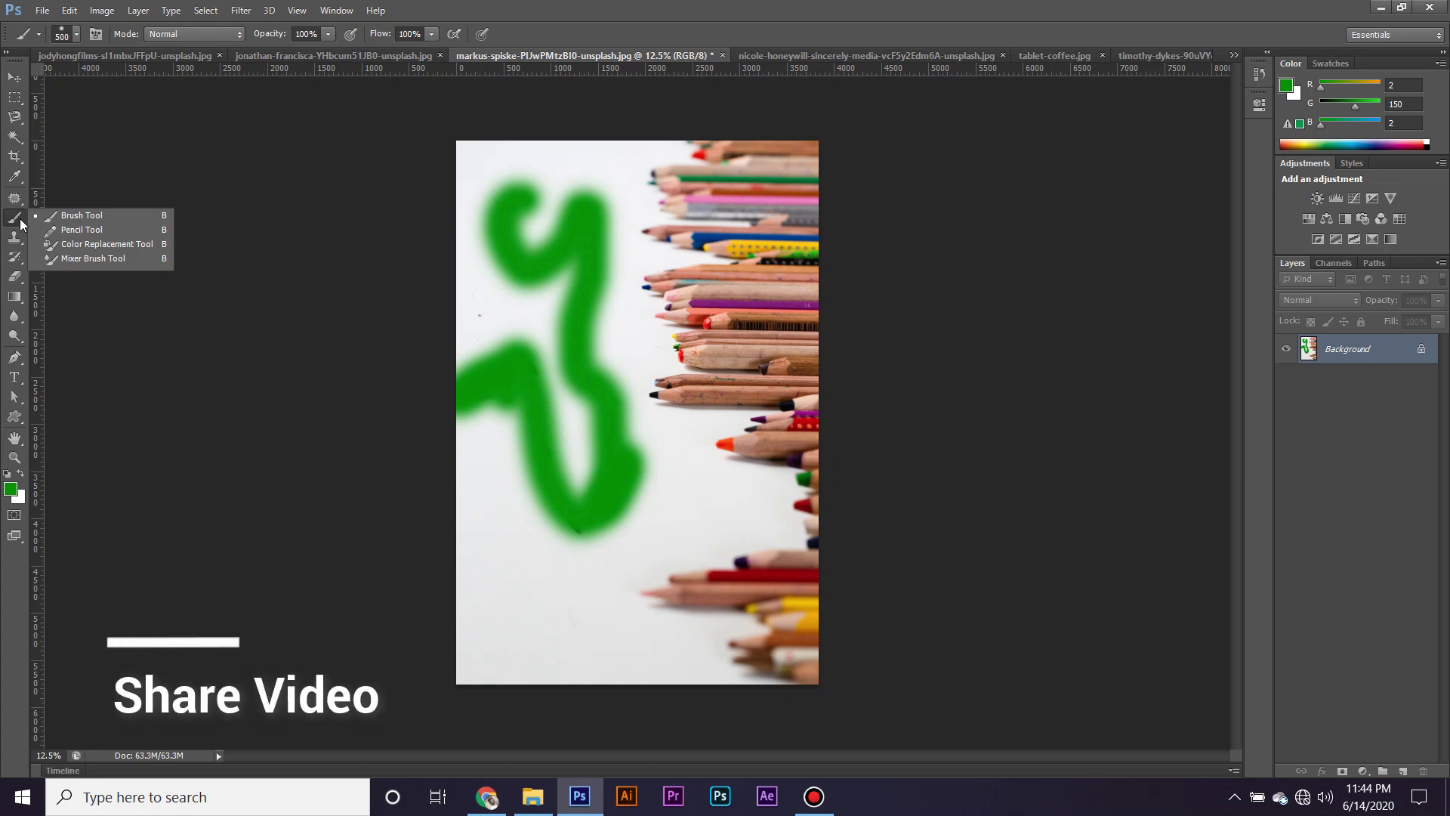
left_click(70, 218)
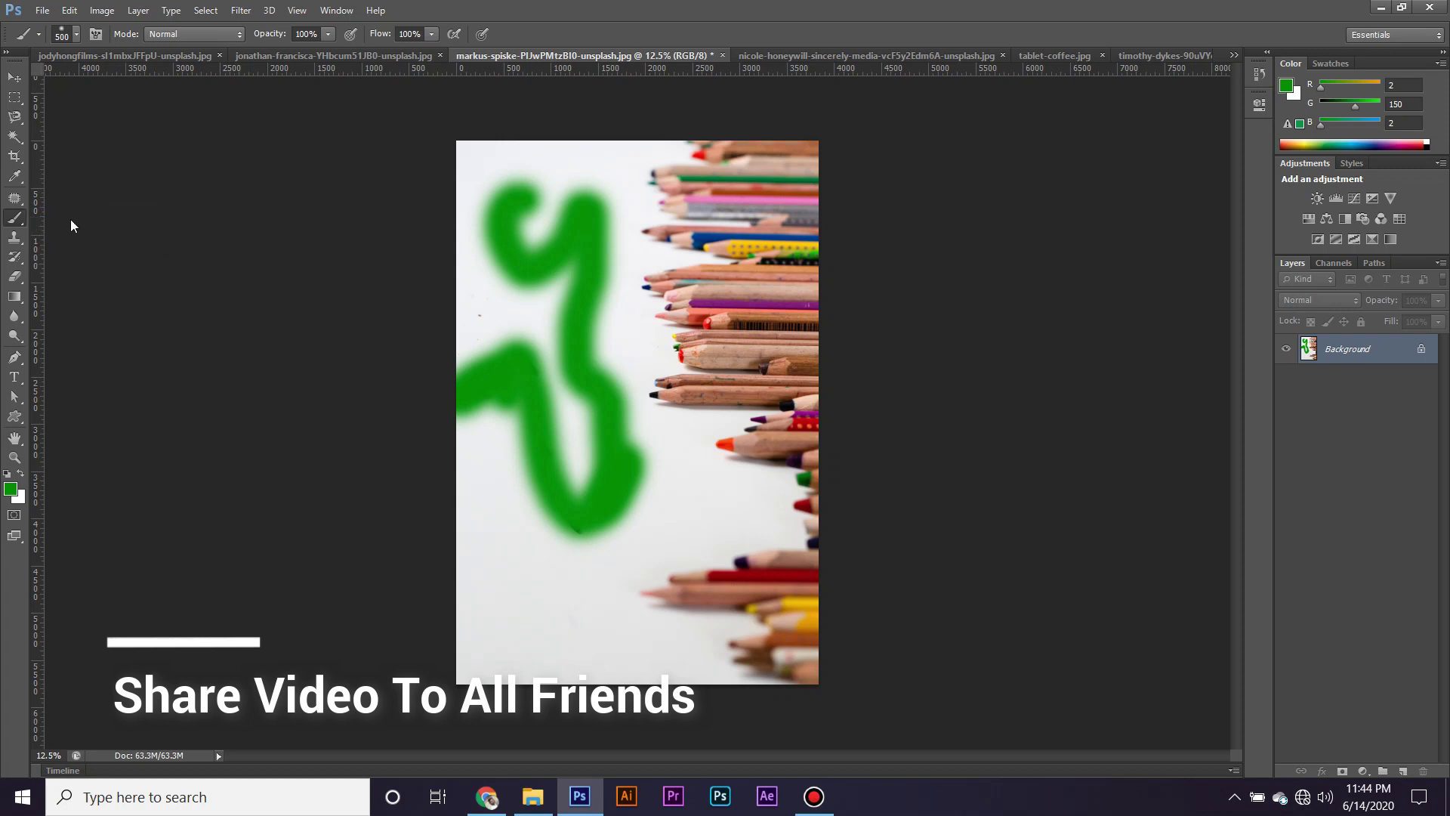
left_click(76, 35)
left_click(57, 150)
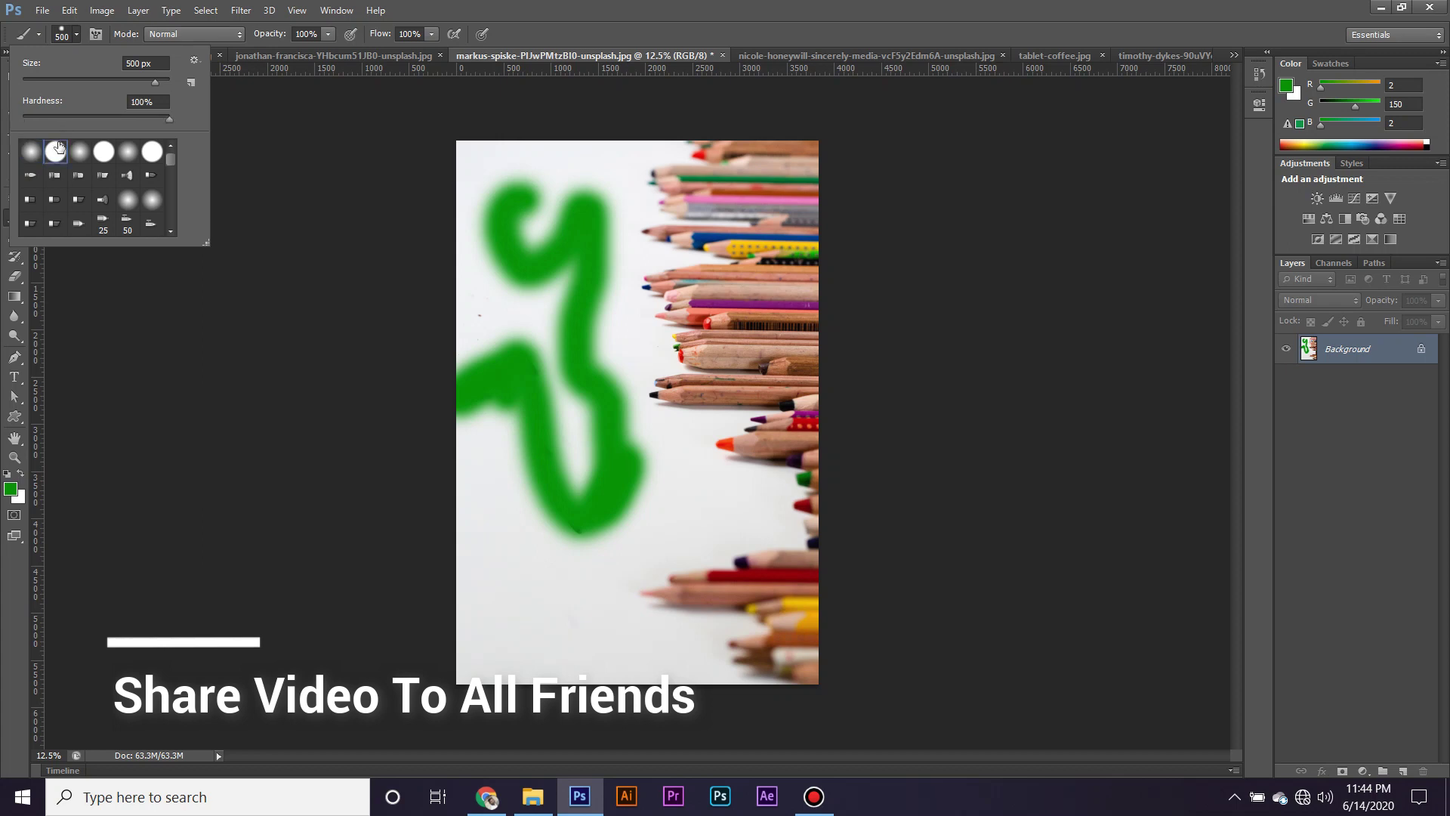
double_click(59, 146)
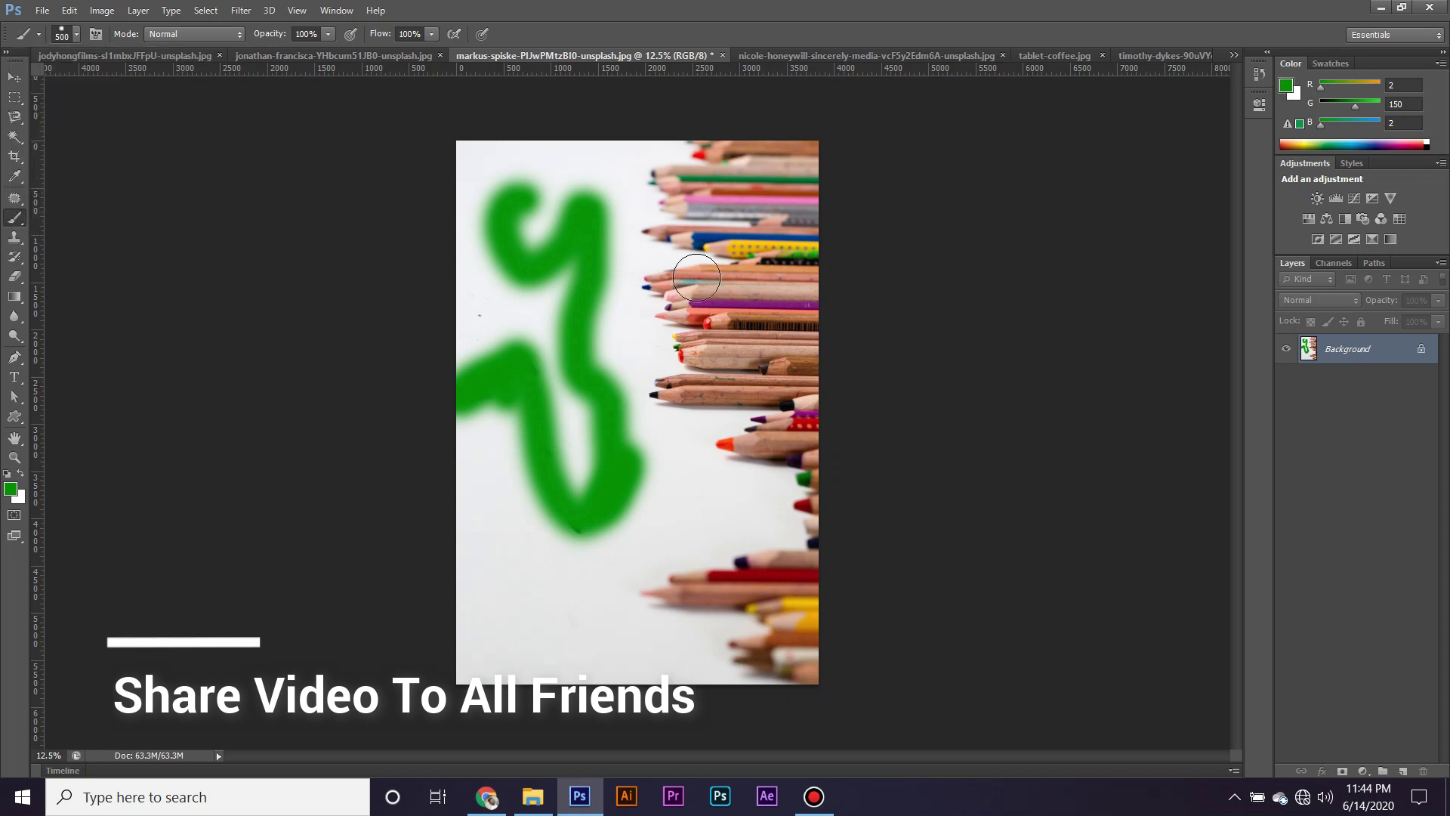
mouse_move(702, 263)
left_mouse_down()
mouse_move(691, 543)
mouse_move(638, 589)
left_mouse_up()
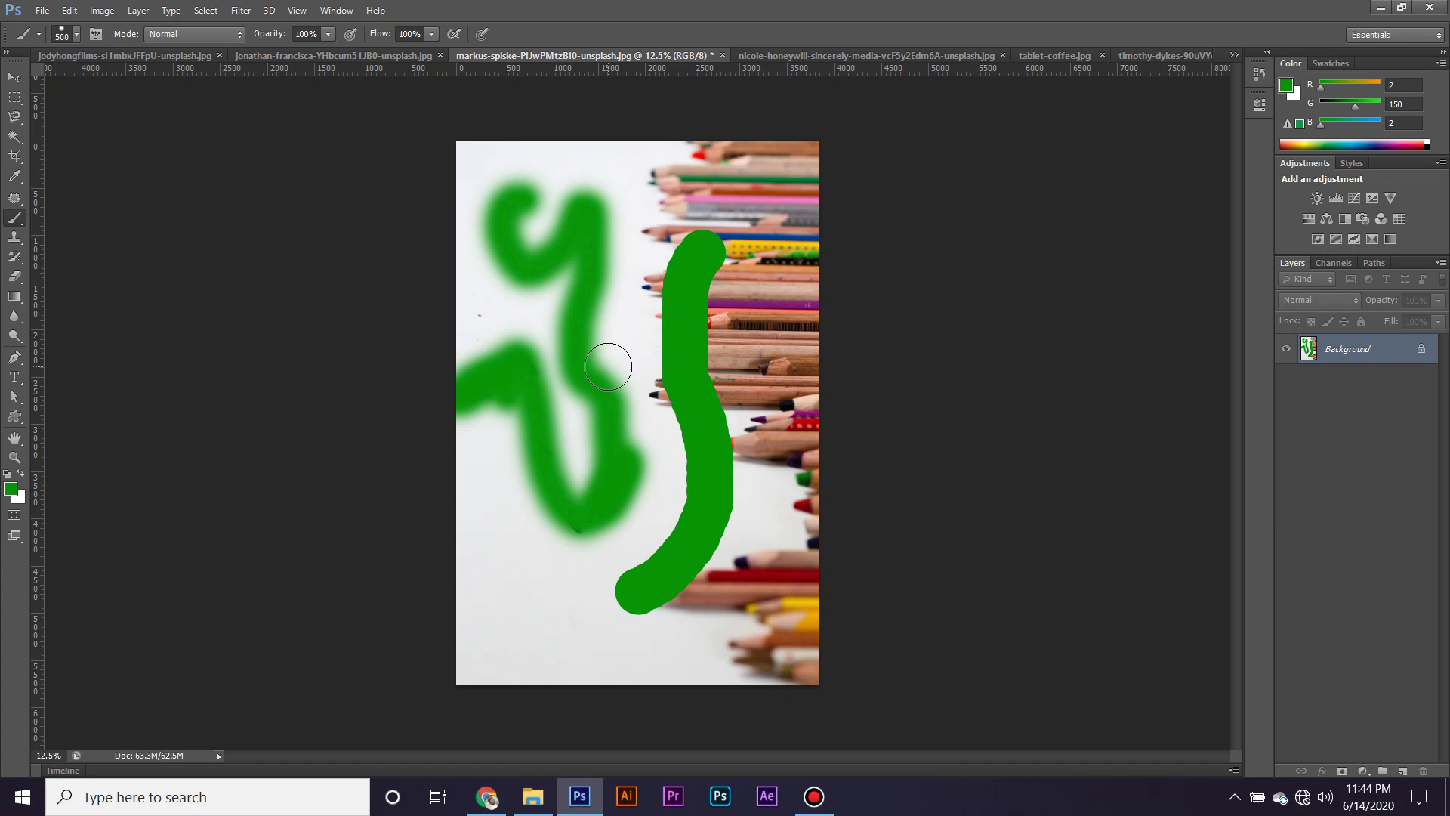
key("ctrl+alt+z")
key("ctrl+alt+z")
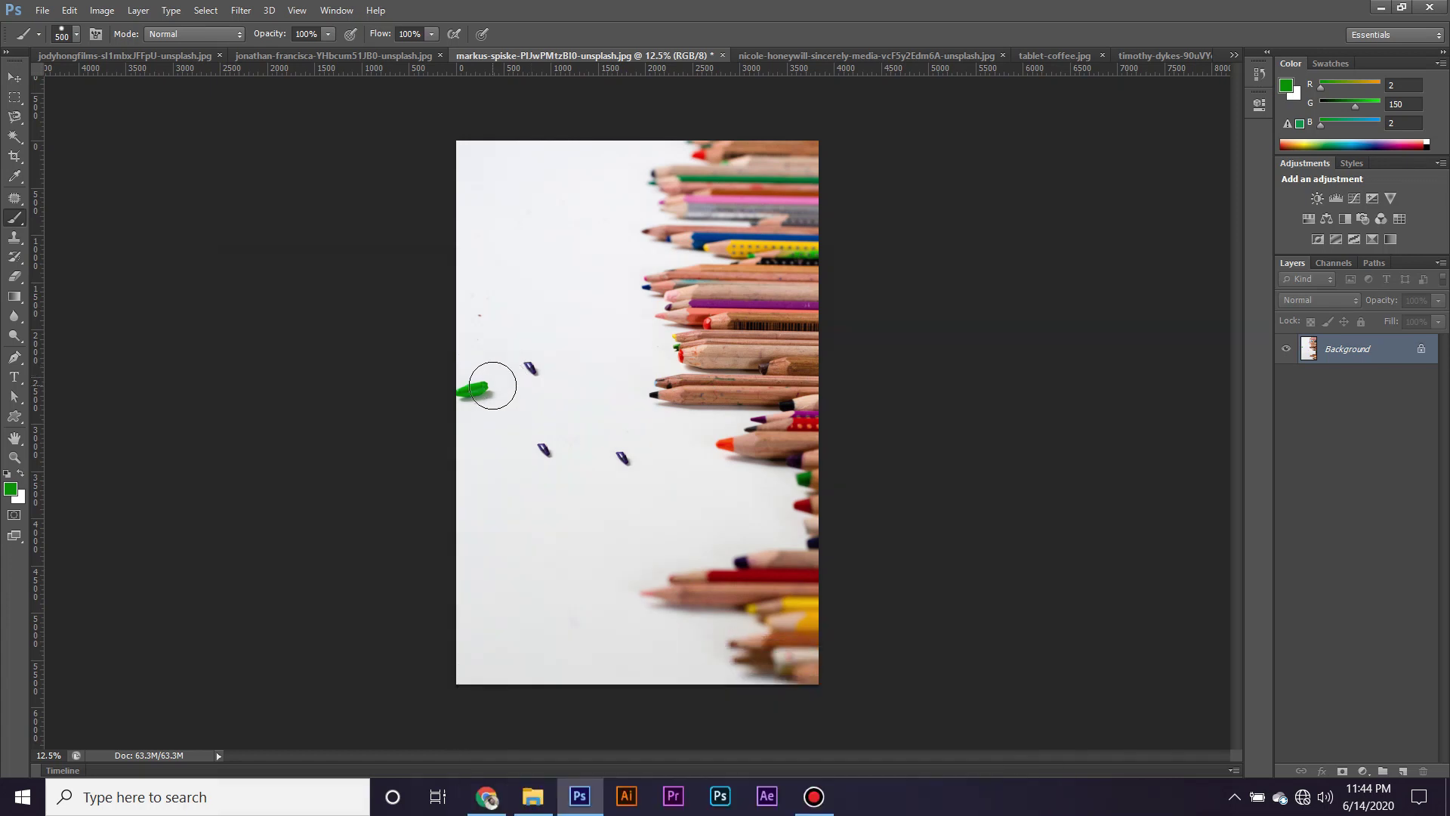
Give the Brush tool the 134 grass brush tip and enlarge it with ]
right_click(11, 224)
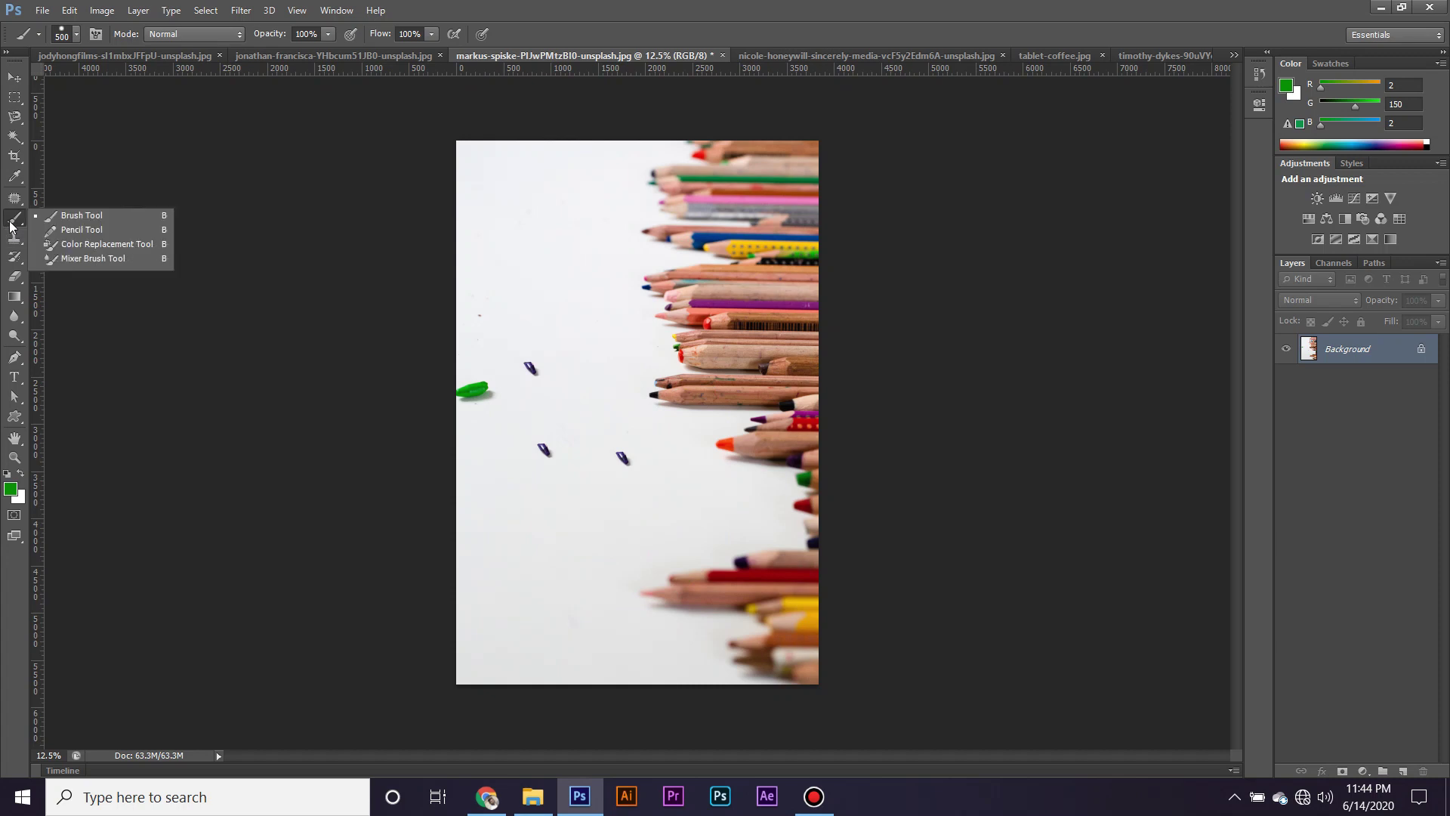
left_click(96, 231)
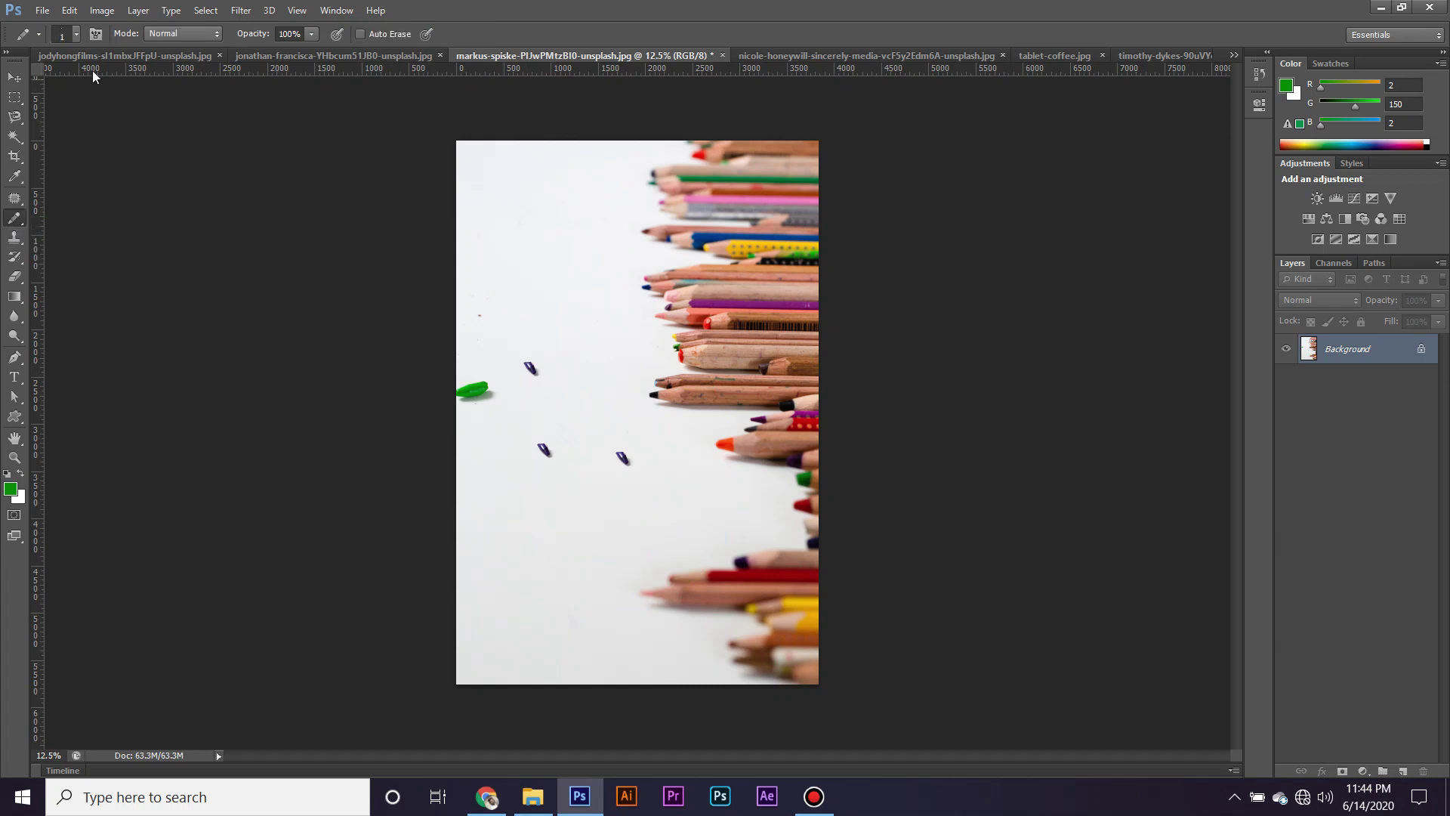
right_click(26, 220)
left_click(57, 216)
left_click(77, 35)
scroll(72, 172, "down", 3)
scroll(148, 225, "down", 2)
scroll(148, 225, "down", 2)
scroll(148, 225, "down", 2)
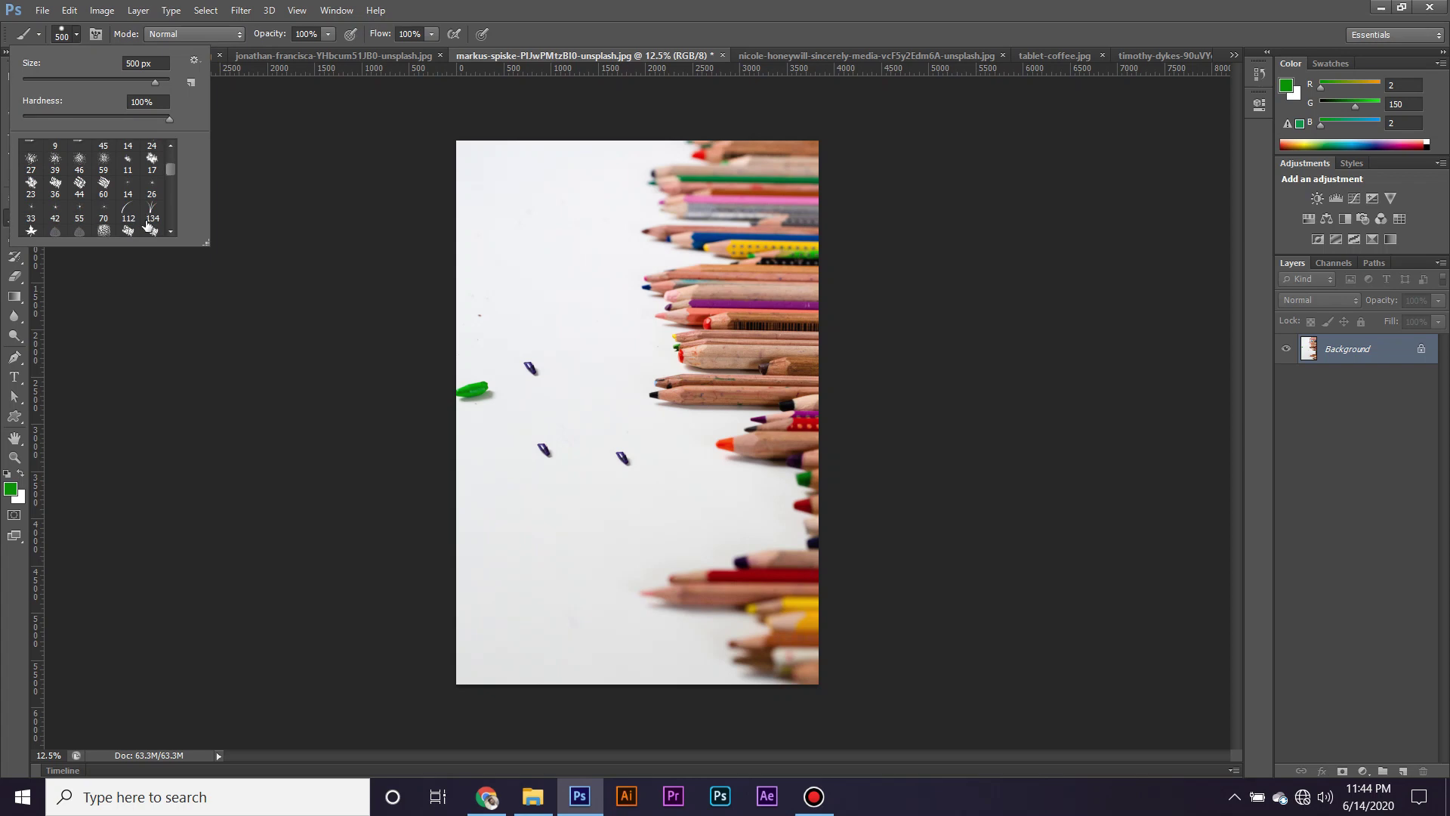
double_click(150, 221)
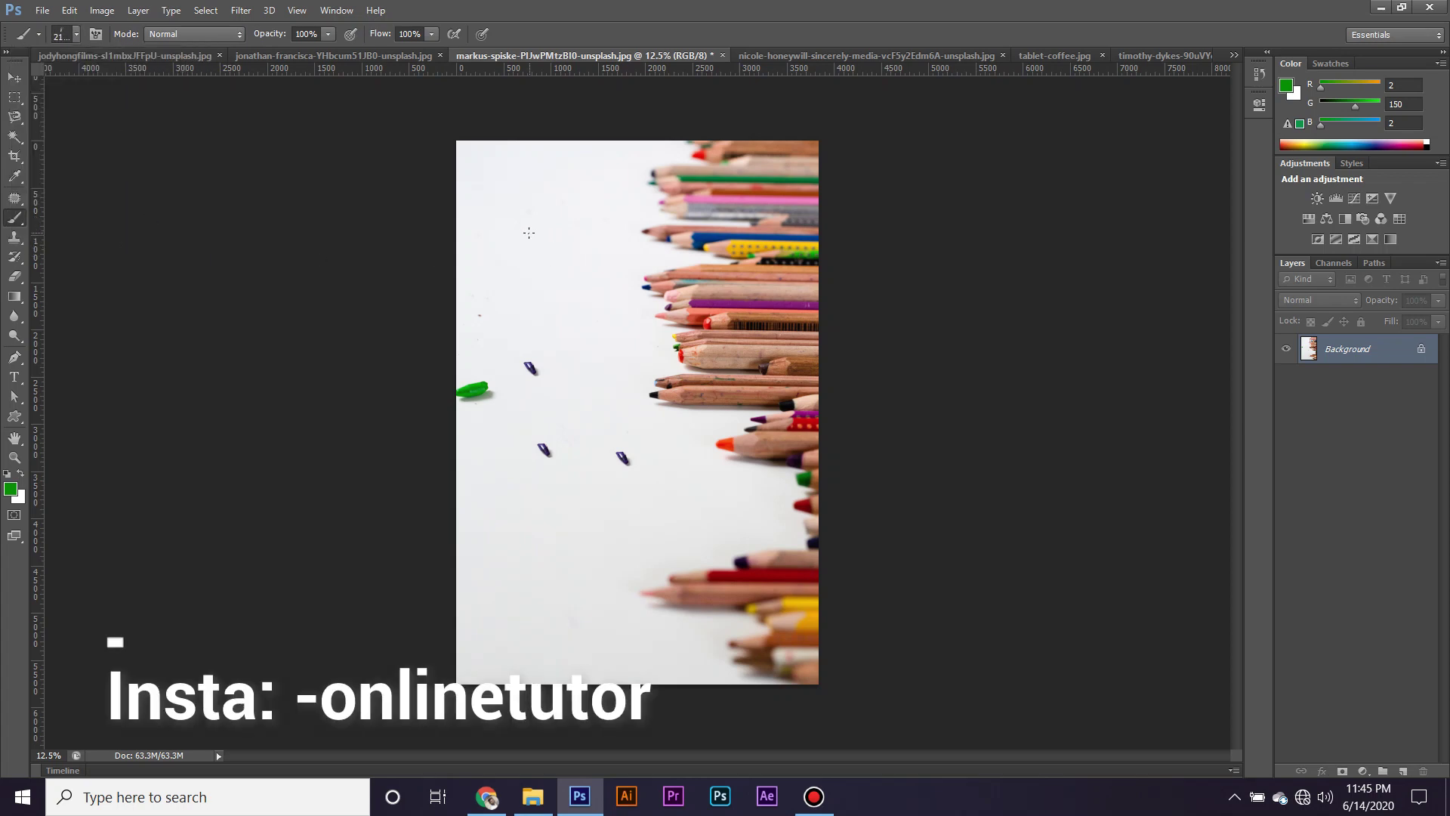
key("bracketright")
key("bracketright")
key("bracketright")
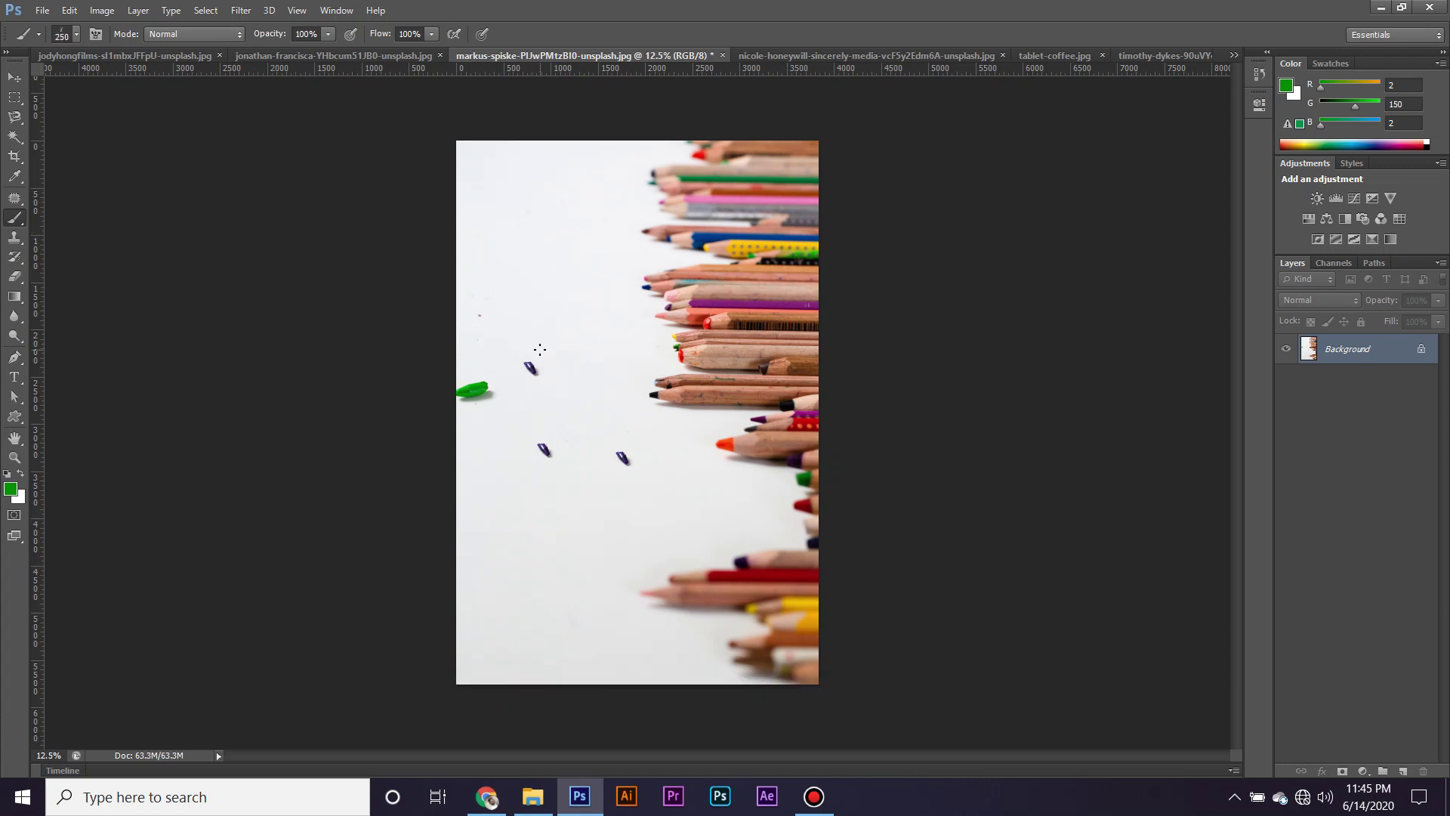
Paint grass blades across the bottom left of the pencils photo
left_click_drag(535, 558, 529, 502)
left_click_drag(566, 615, 627, 487)
left_click_drag(650, 600, 729, 491)
mouse_move(483, 650)
left_mouse_down()
mouse_move(543, 627)
mouse_move(589, 574)
left_mouse_up()
mouse_move(656, 679)
left_mouse_down()
mouse_move(725, 597)
mouse_move(679, 582)
left_mouse_up()
left_click_drag(499, 679, 573, 589)
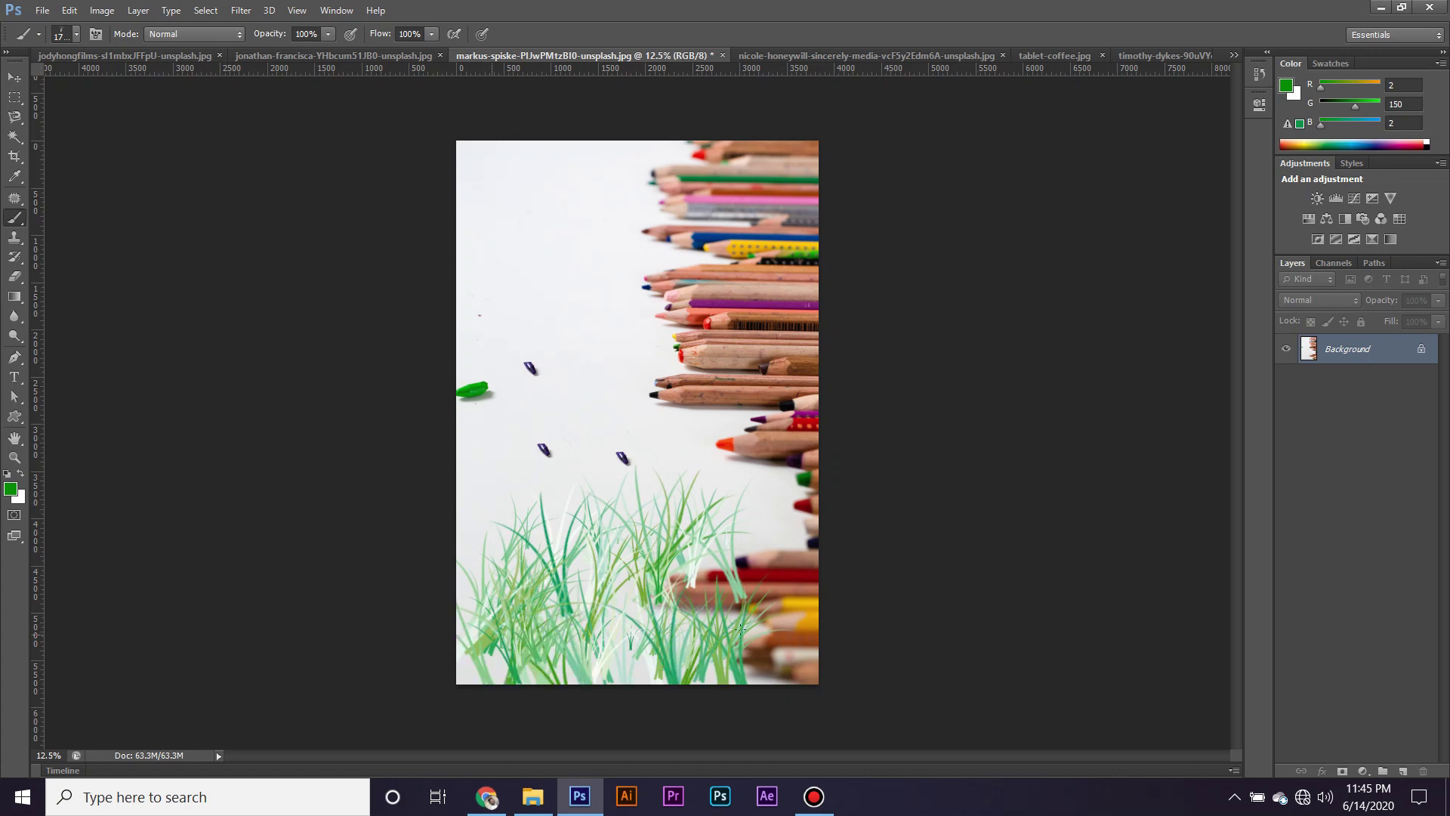
left_click_drag(619, 680, 574, 589)
Paint more grass over the pencils at bottom right and thicken the bottom grass
left_click_drag(725, 581, 801, 460)
left_click_drag(529, 679, 634, 498)
left_click_drag(756, 679, 679, 529)
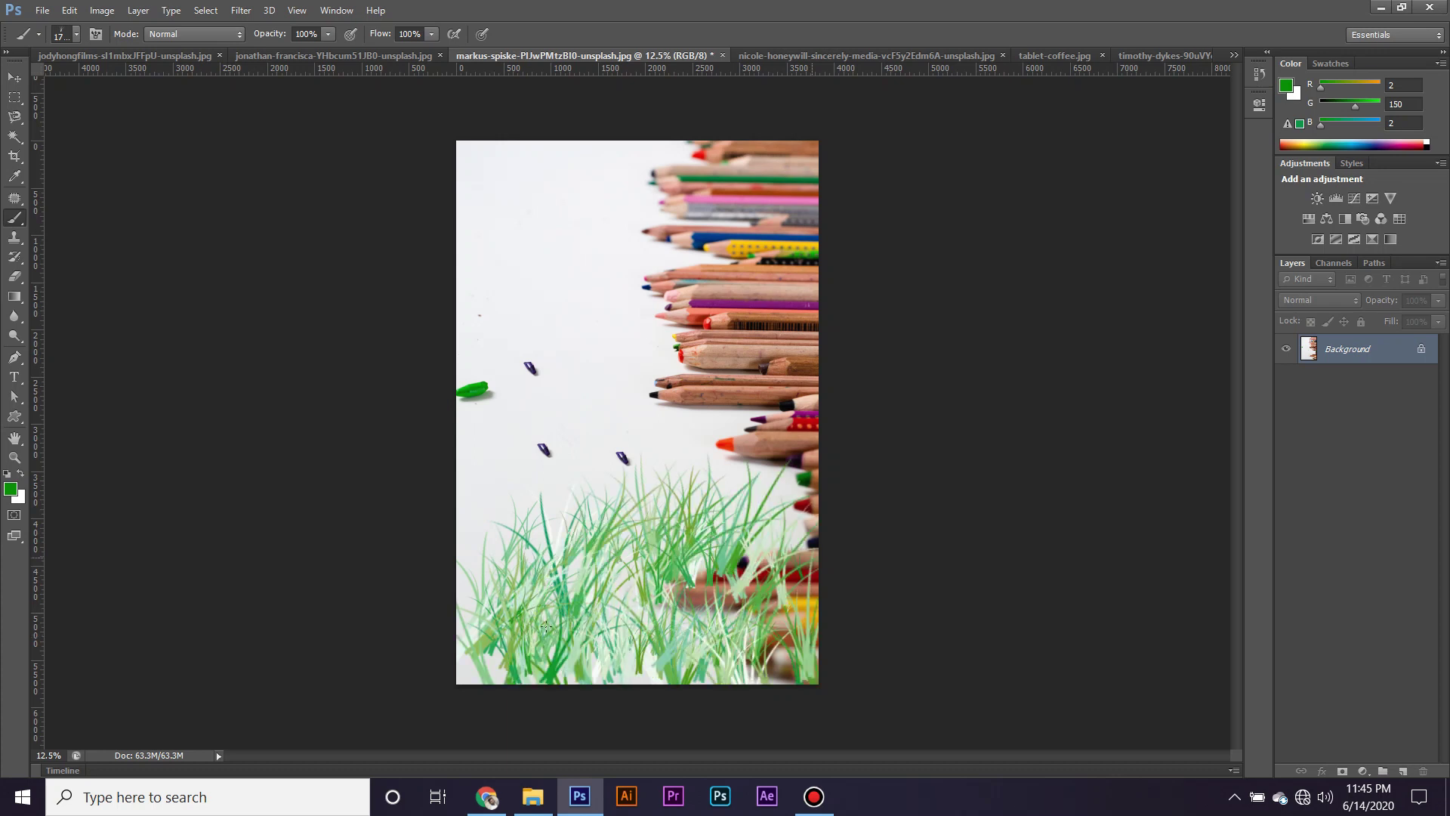
left_click_drag(619, 679, 665, 483)
left_click_drag(800, 559, 793, 453)
left_click_drag(680, 680, 604, 491)
left_click_drag(543, 679, 604, 521)
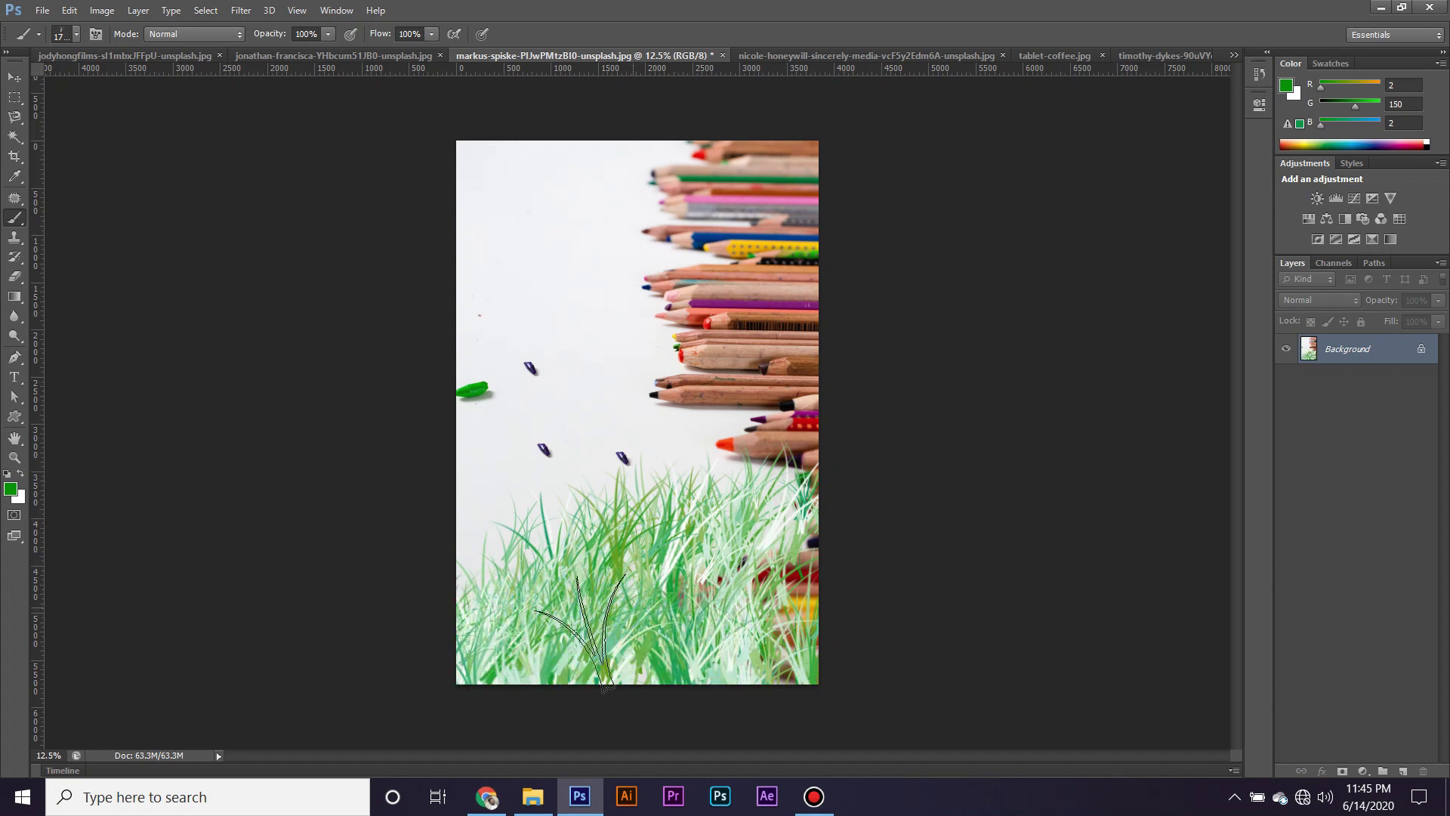
Switch to the Pencil with an enlarged 134 grass tip and draw grass across the middle-left
right_click(17, 217)
left_click(62, 230)
left_click(75, 36)
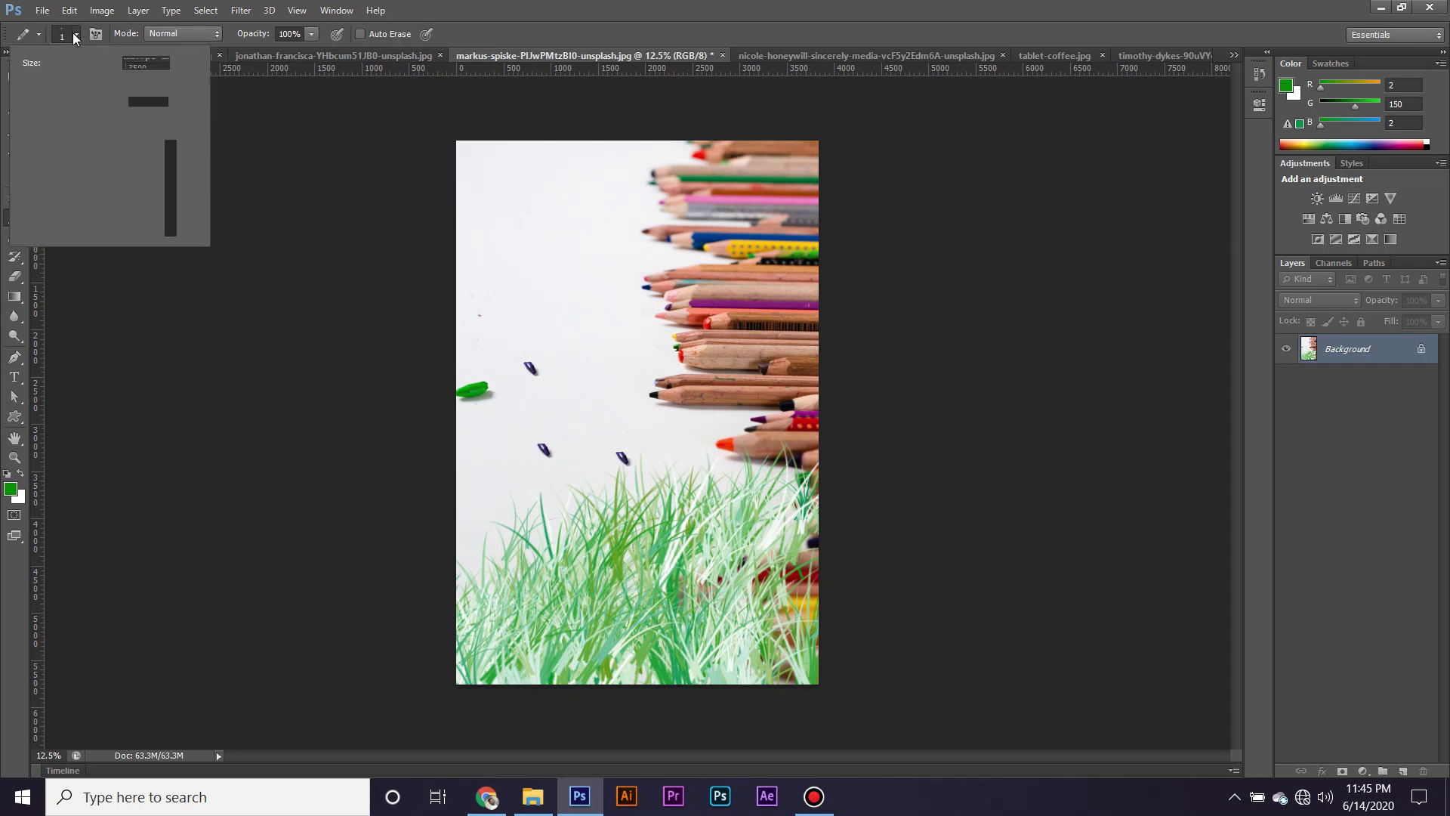
double_click(118, 194)
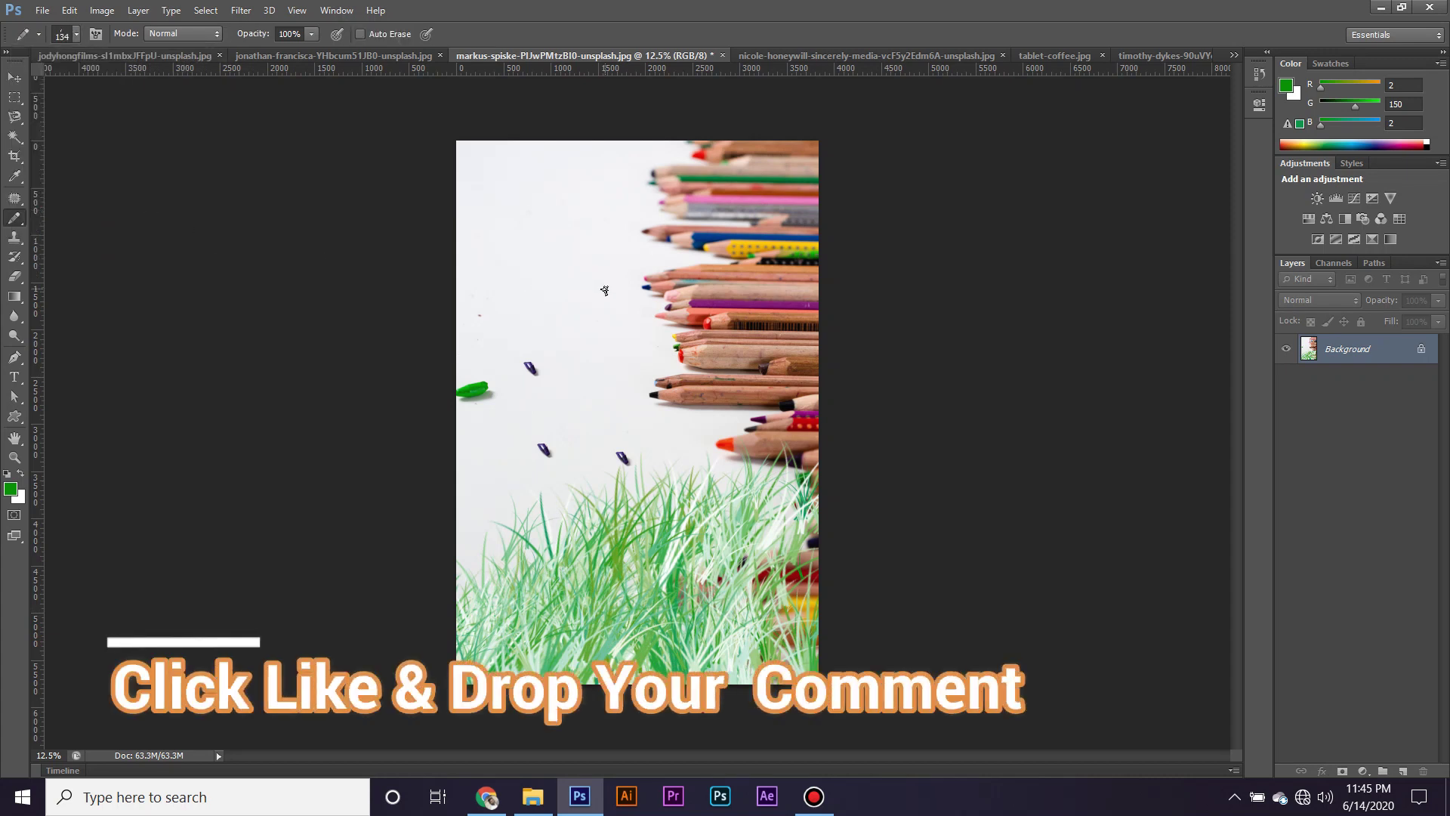
key("bracketright")
key("bracketright")
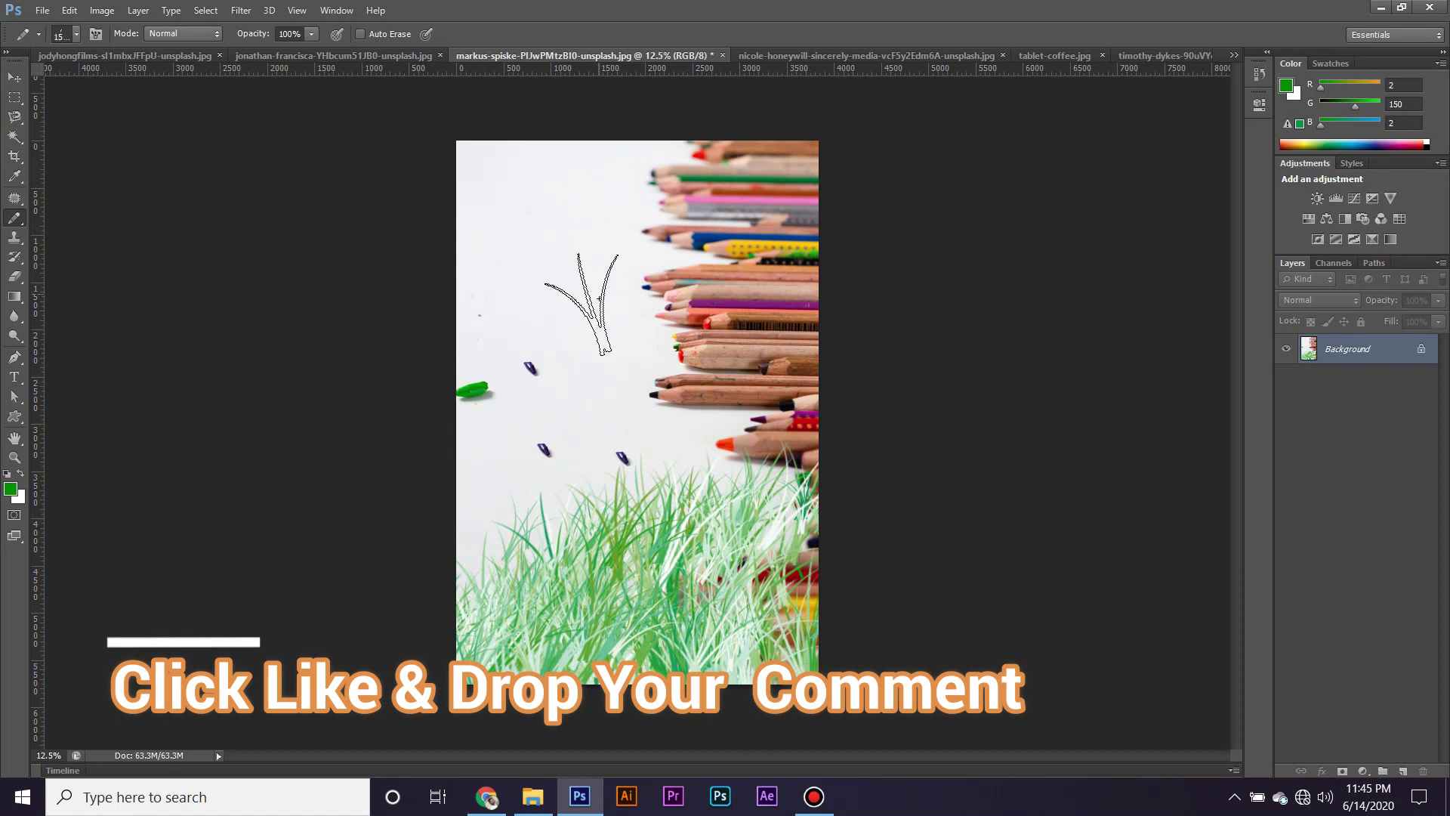
mouse_move(599, 307)
left_mouse_down()
mouse_move(680, 249)
mouse_move(513, 381)
mouse_move(725, 256)
mouse_move(778, 250)
left_mouse_up()
mouse_move(649, 302)
left_mouse_down()
mouse_move(476, 393)
mouse_move(679, 313)
mouse_move(521, 381)
left_mouse_up()
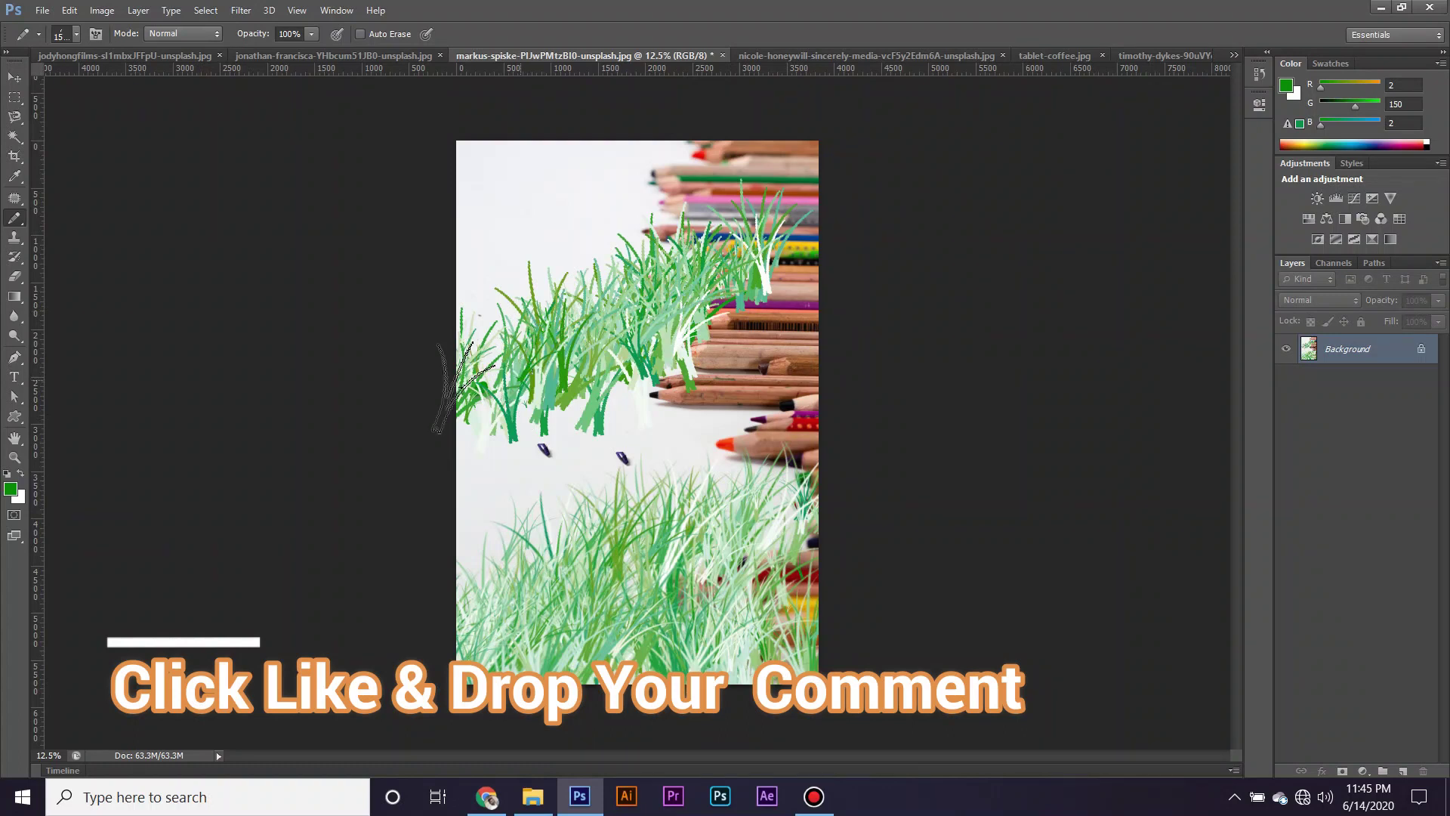
right_click(14, 219)
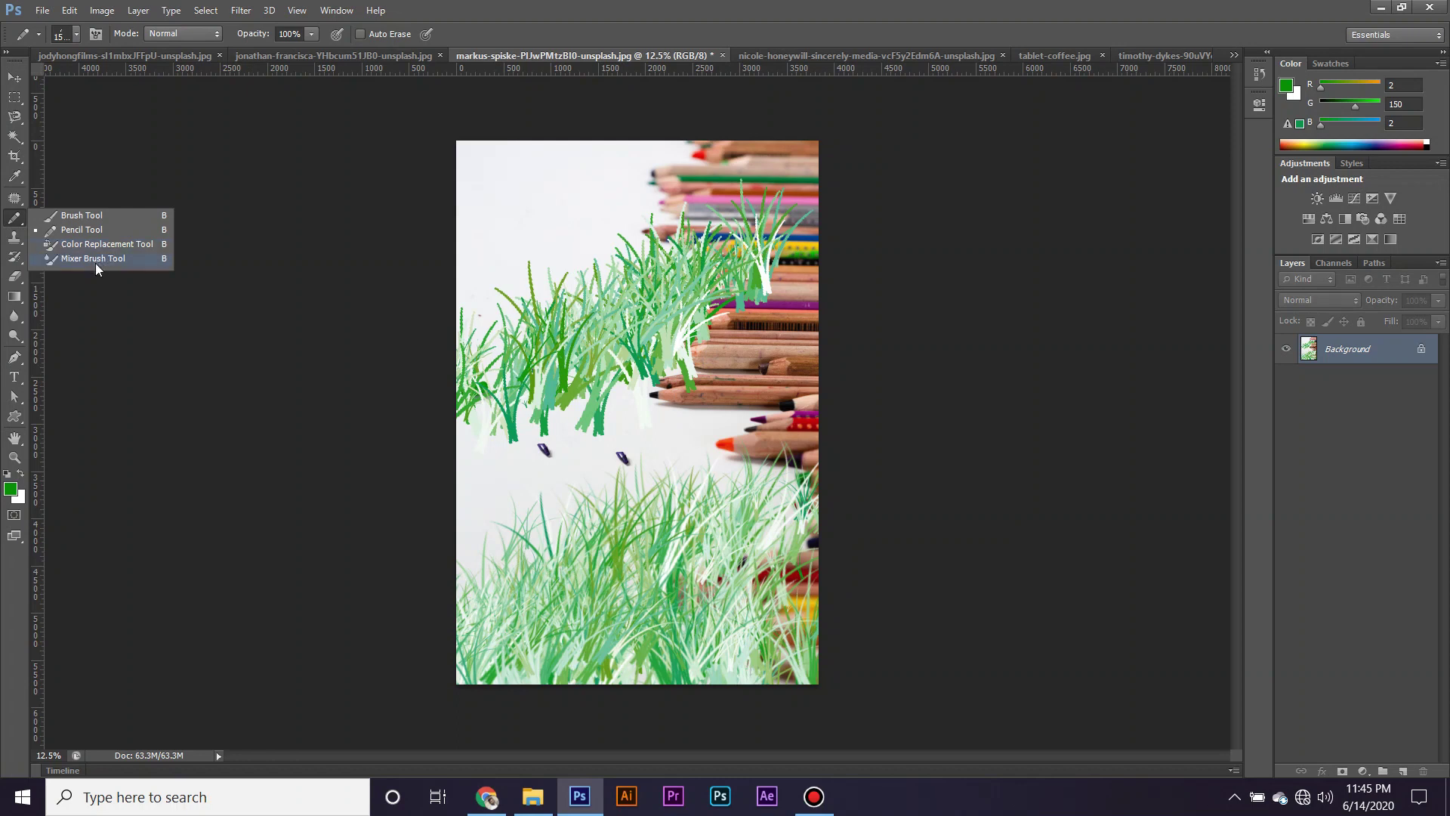
Undo the middle and bottom grass strokes with Ctrl+Alt+Z
left_click(16, 76)
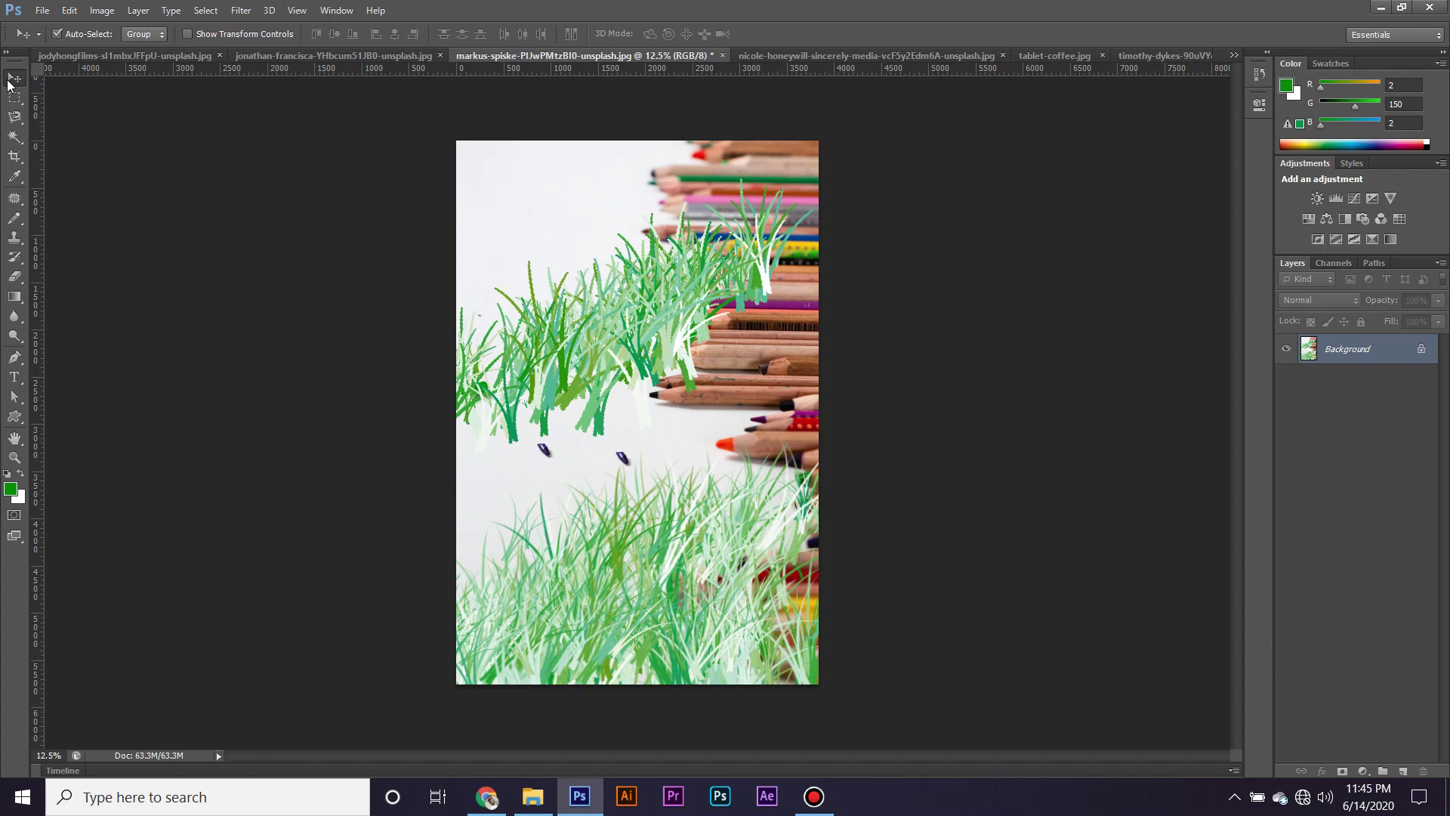
key("ctrl+alt+z")
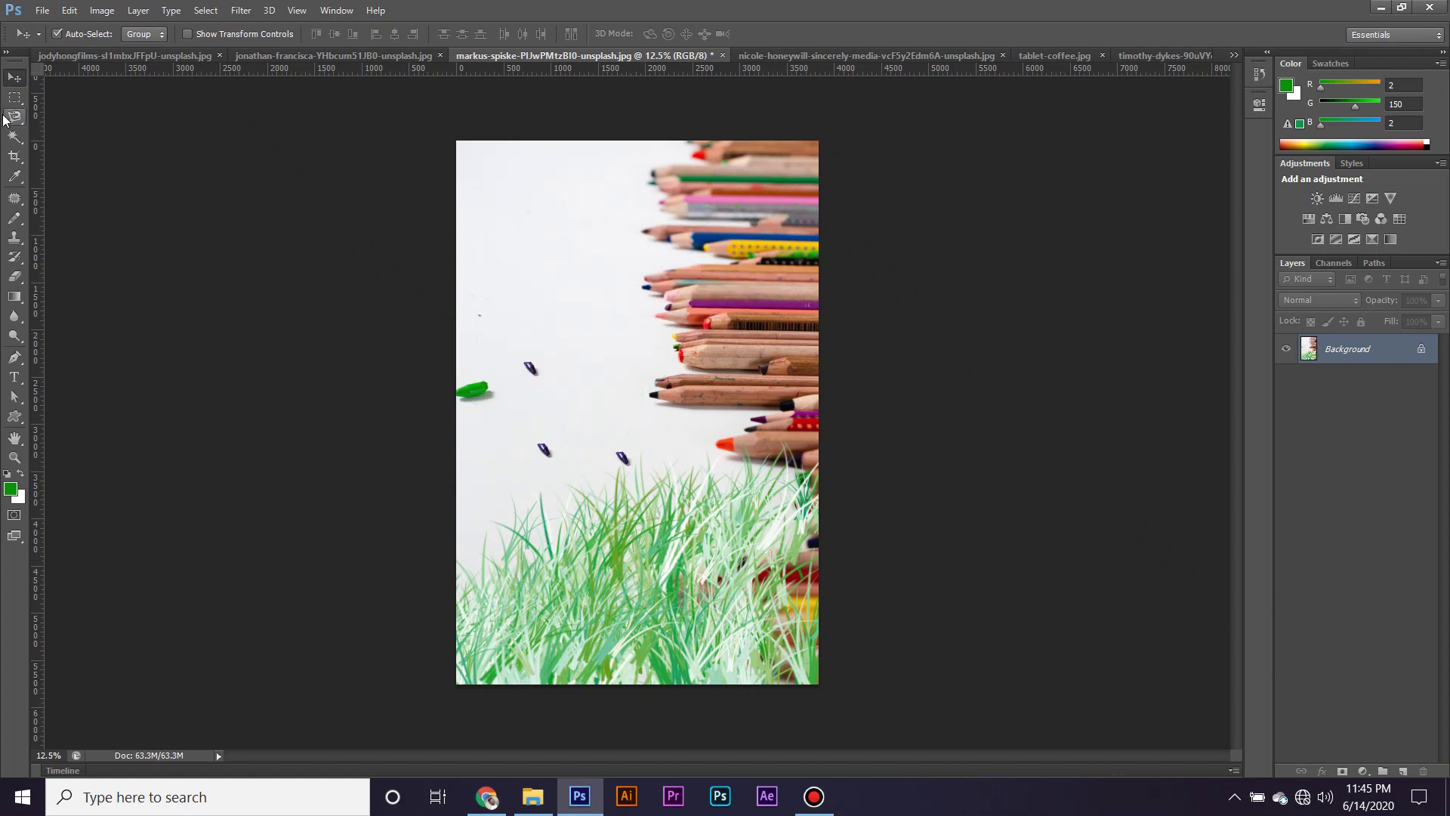
key("ctrl+alt+z")
left_click(16, 217)
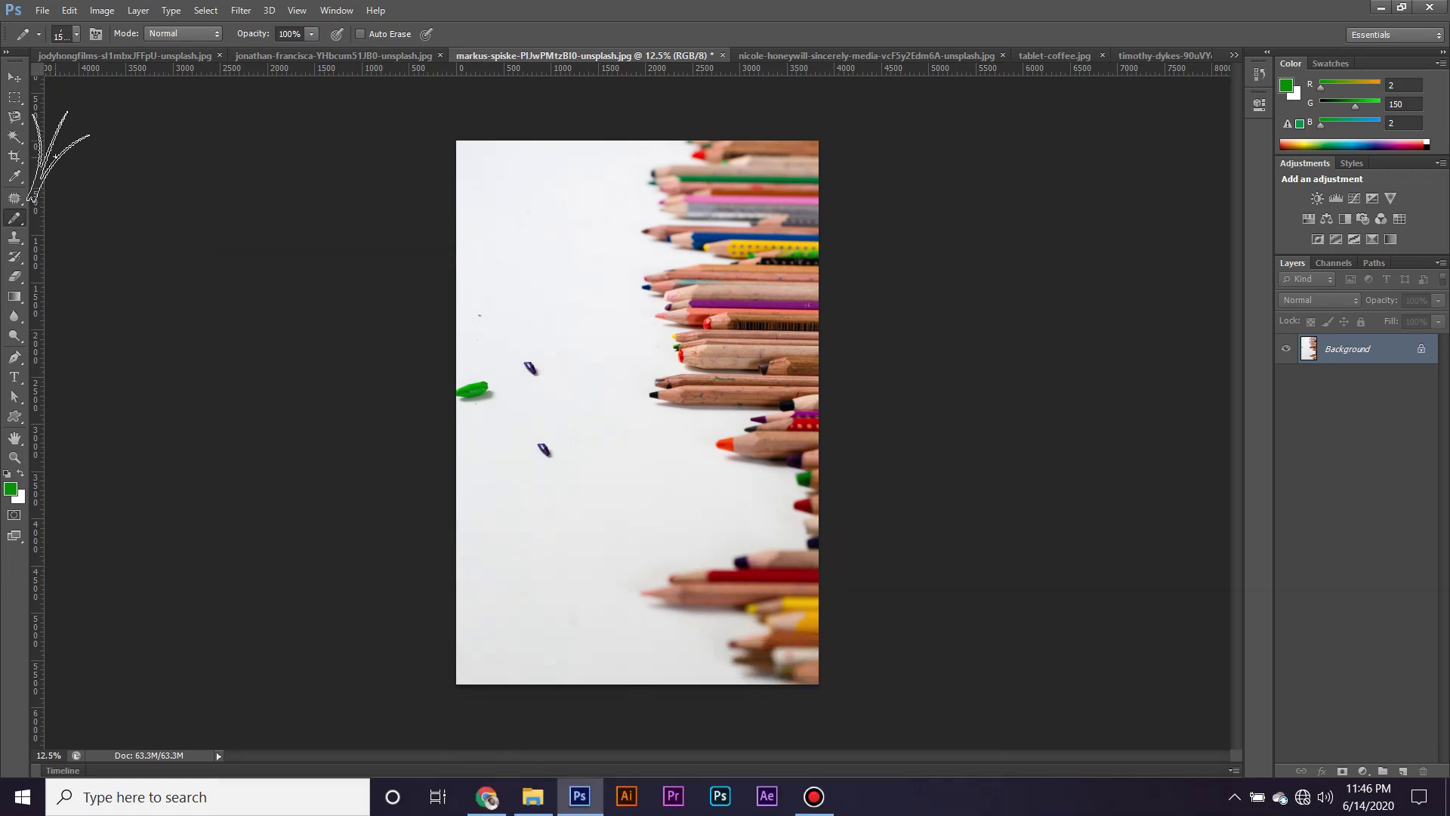
Cycle through the Crop and Eyedropper tools, ending on the Pencil tool
left_click(14, 156)
left_click(15, 178)
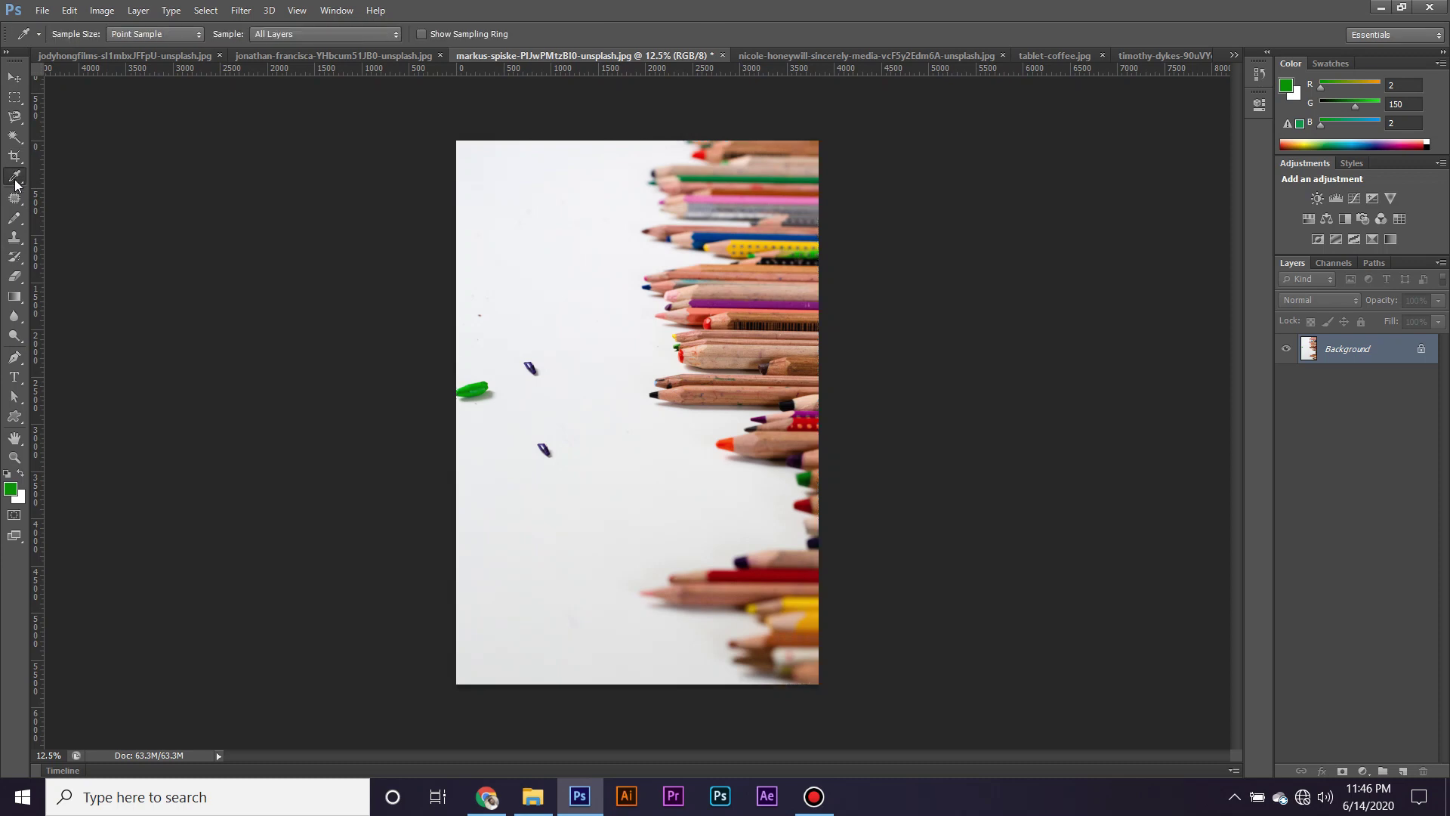
left_click(15, 219)
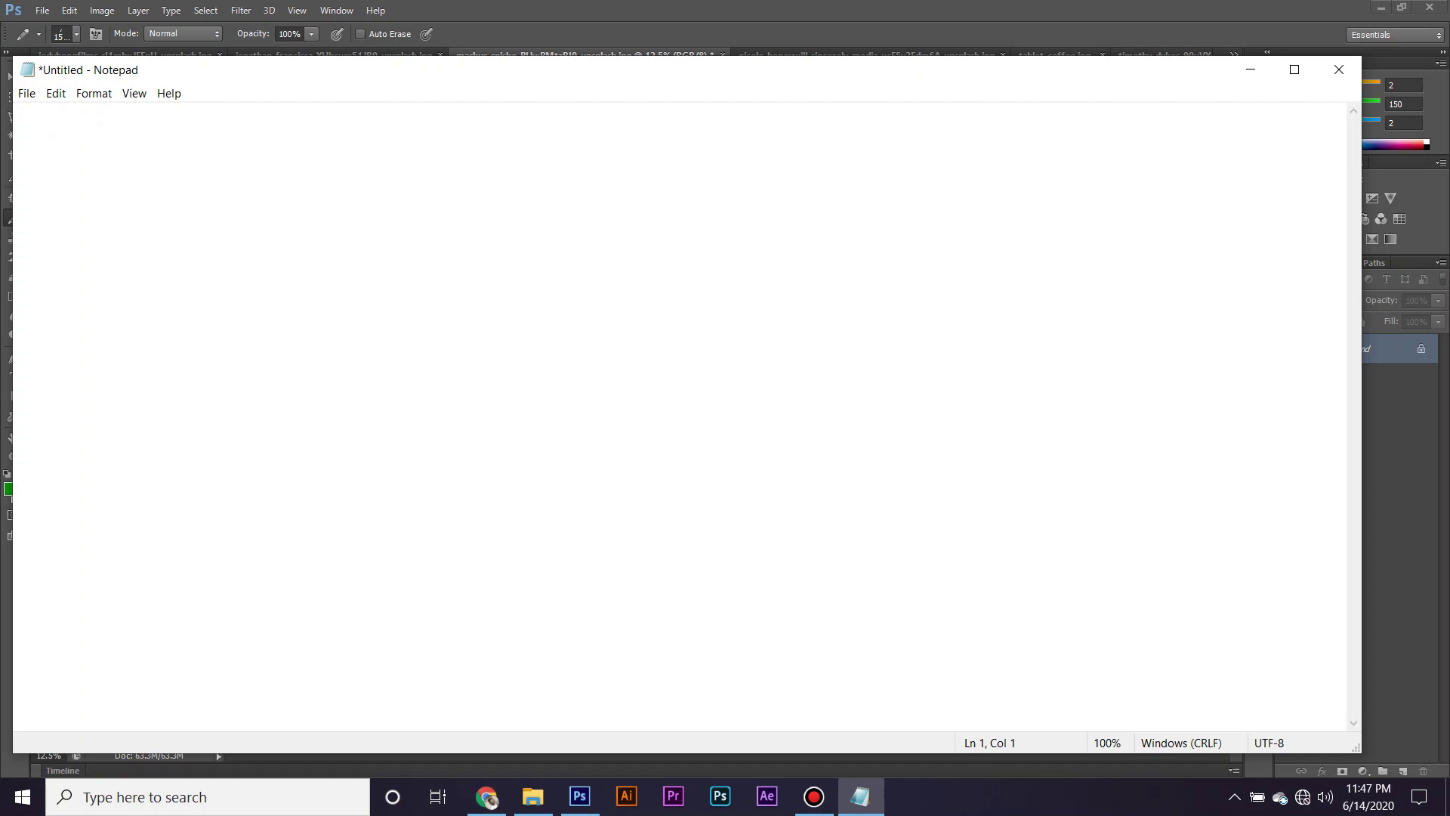
Type the shortcut lines 'layer box:- F7' and 'New layer :- Ctrl+SHift+N'
type("layer box")
type(":- ")
type("f7")
key("BackSpace")
key("BackSpace")
type("F7 ")
type("New layer Layer")
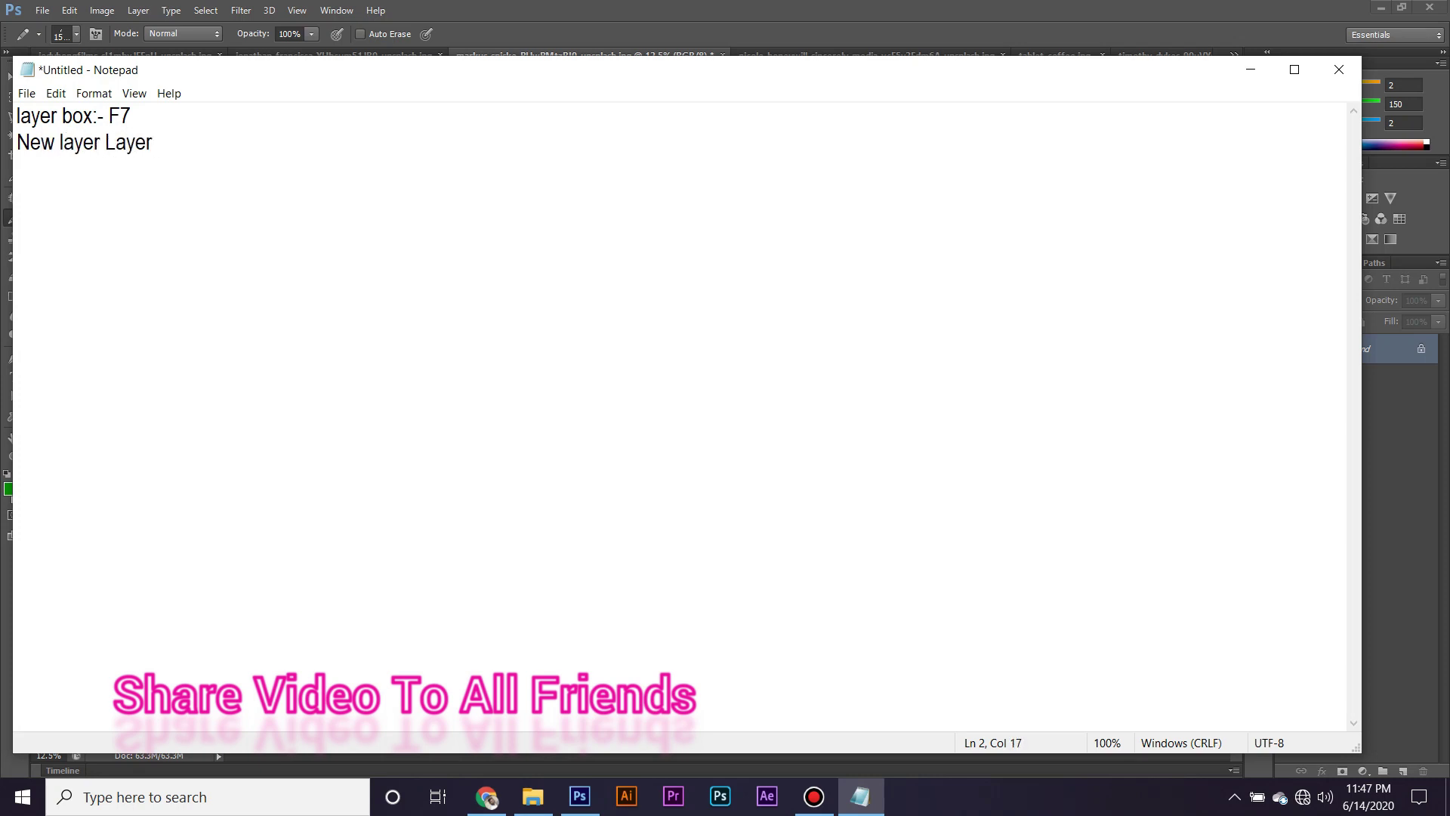
key("BackSpace")
key("BackSpace")
key("BackSpace")
key("BackSpace")
key("BackSpace")
type(":- Ctrl+SHift+N")
key("Return")
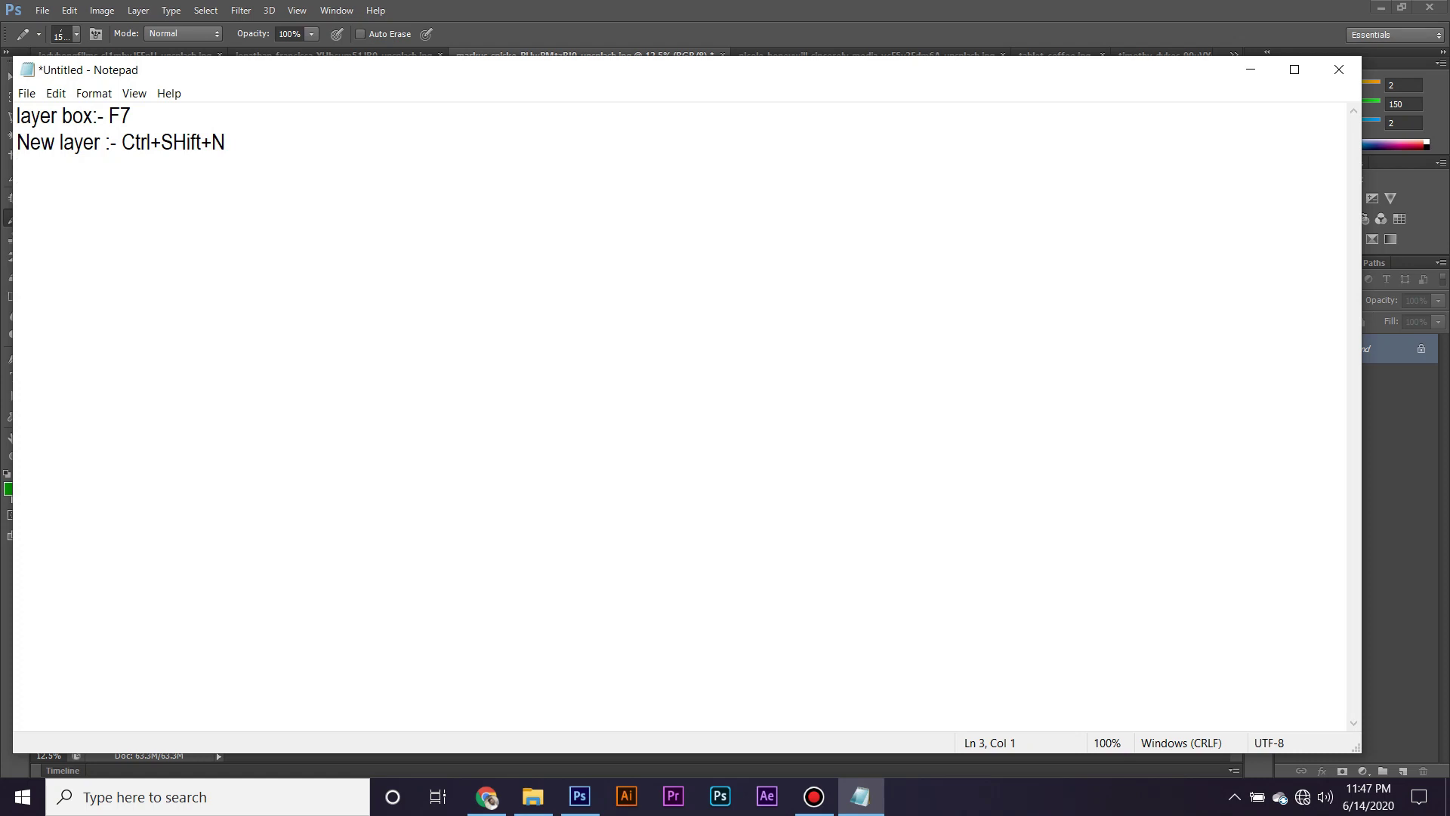
Add the lines 'Save :- Ctrl+S' and 'Save As:- Ctrl+Shift+S'
type("Save :- Ctrl+")
type("S")
type("Save ")
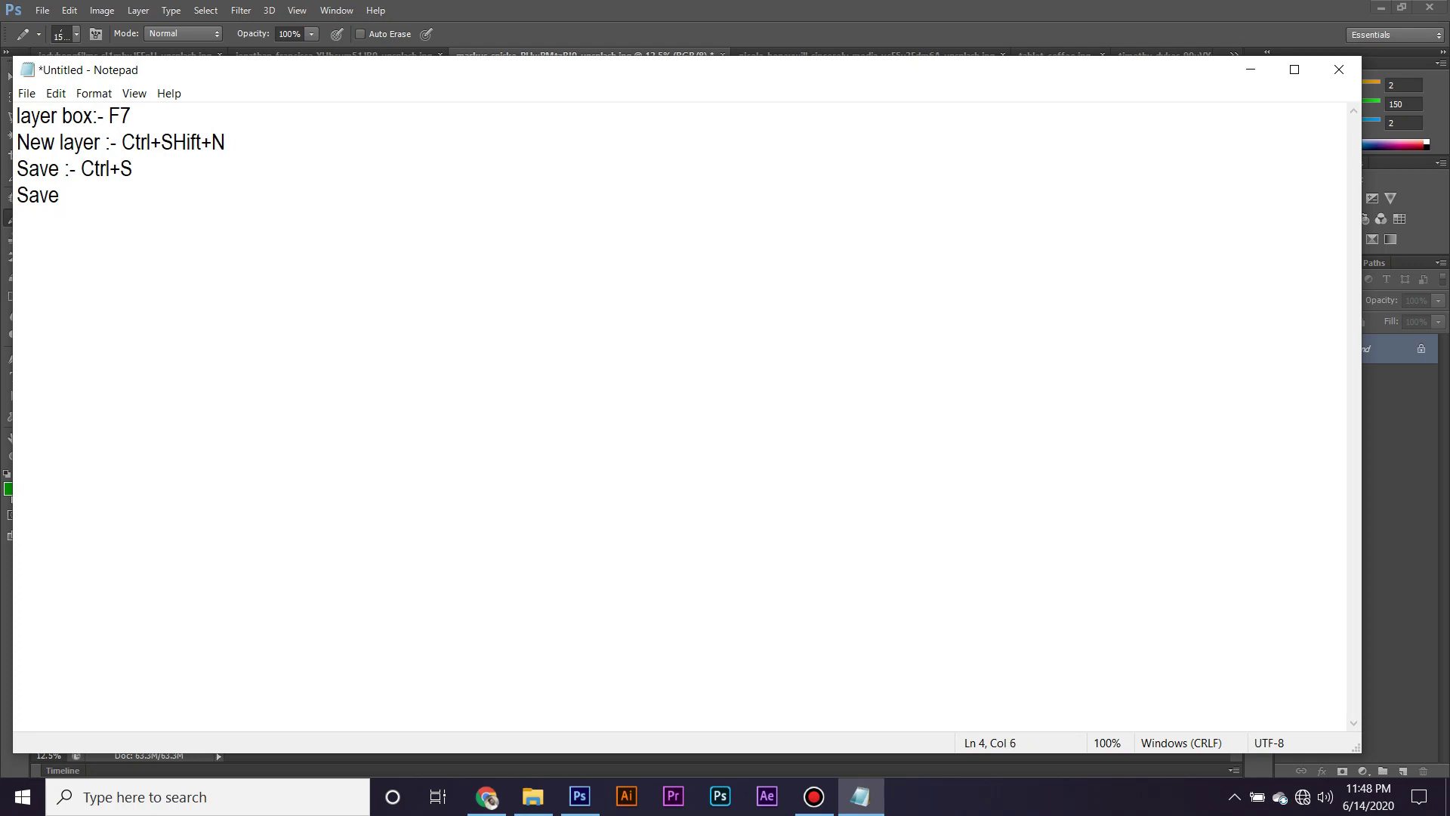
type("As:- ")
type("Ctrl+")
type("Shift+")
type("S")
key("Return")
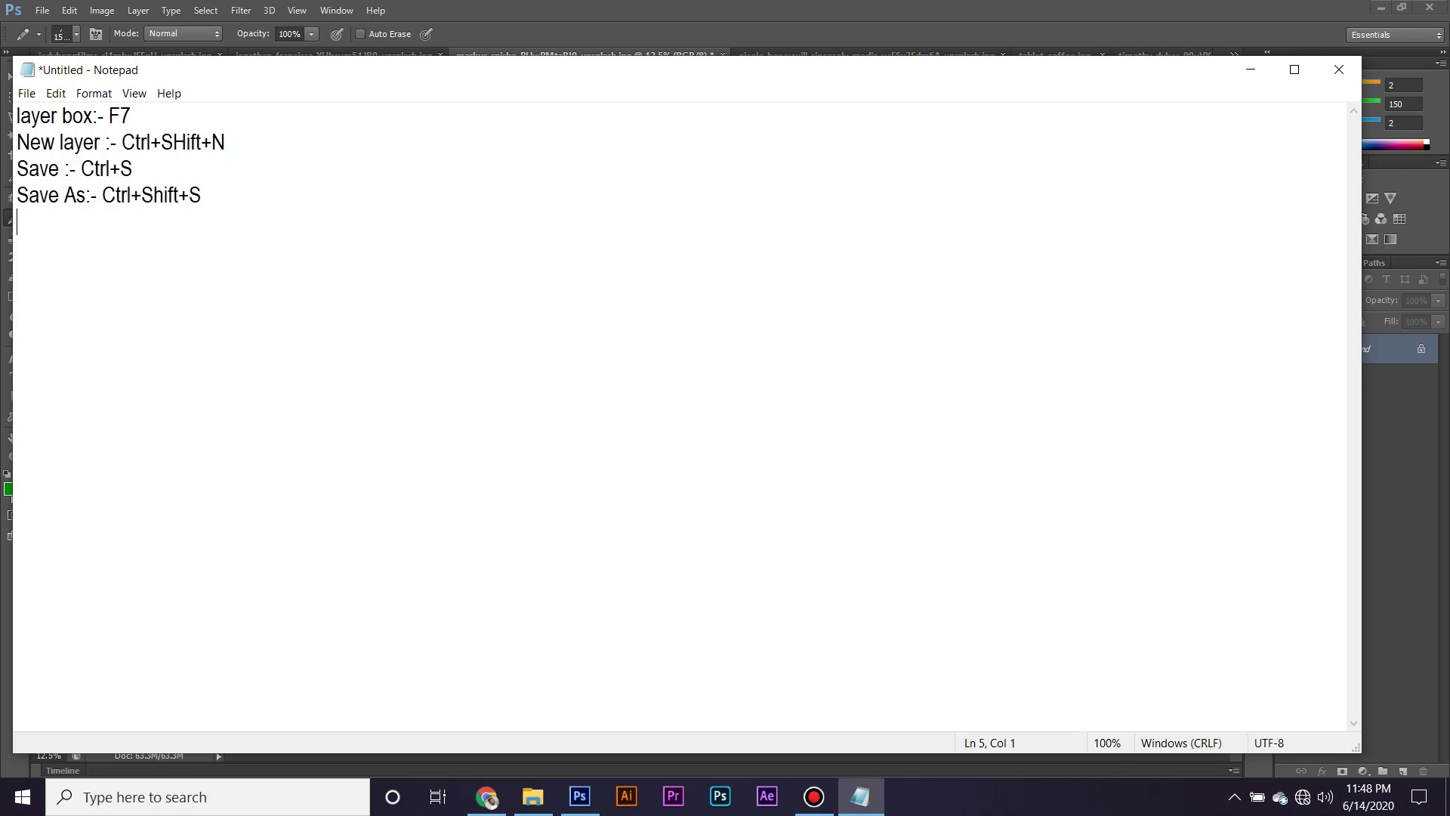